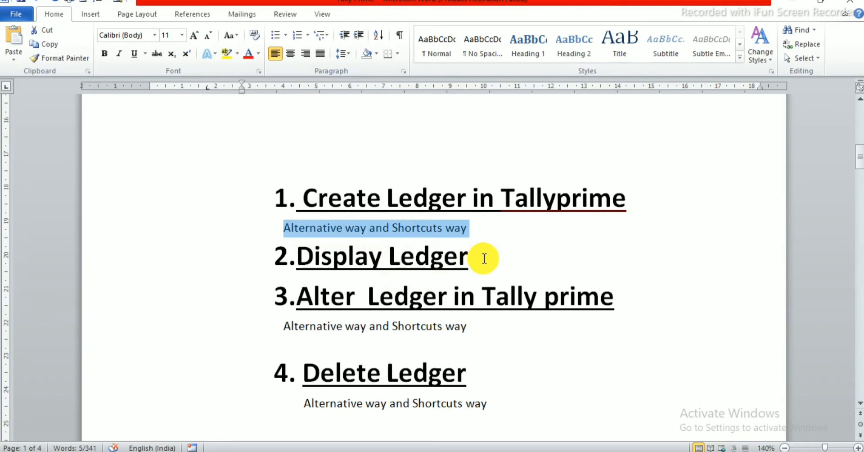
Review the ledger topic outline and the headings "Steps to Create Ledger in Tallyprime" and "Alternative Way" in the Word document
scroll(483, 258, down, 10)
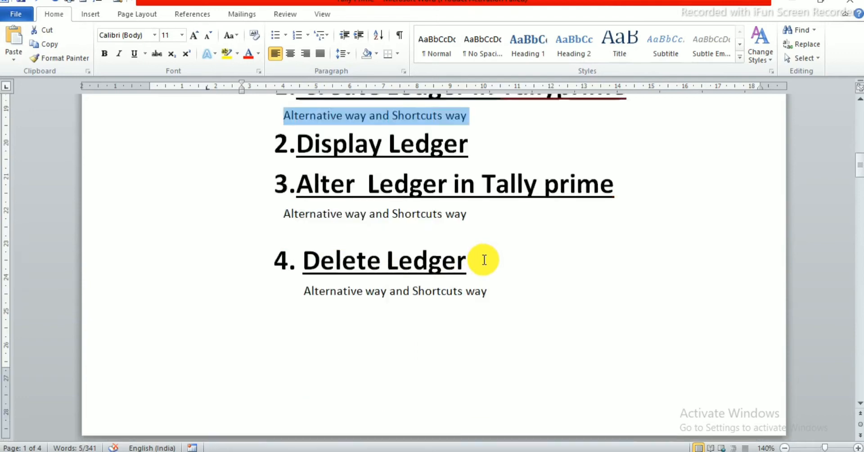
click(383, 252)
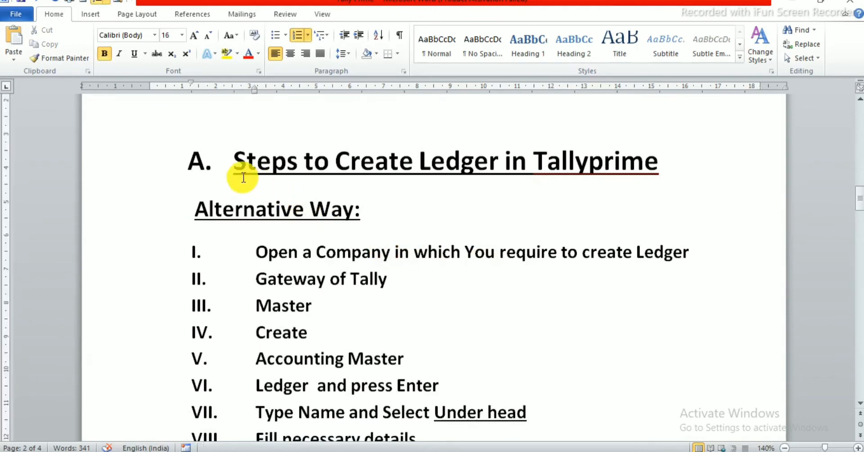
click(229, 161)
drag(238, 158, 580, 175)
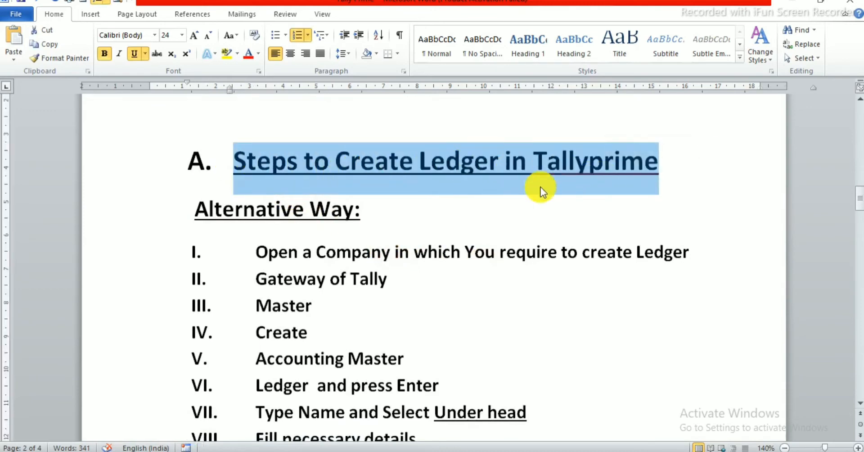
click(216, 215)
click(190, 206)
drag(191, 206, 391, 228)
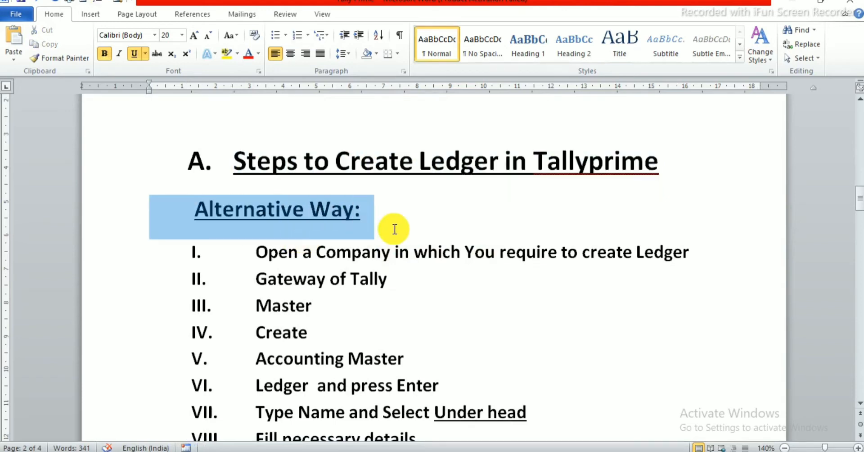
Read the Alternative Way steps from opening a company through Gateway of Tally, Master, Create and Accounting Master to Ledger
scroll(405, 227, down, 2)
click(279, 164)
click(269, 138)
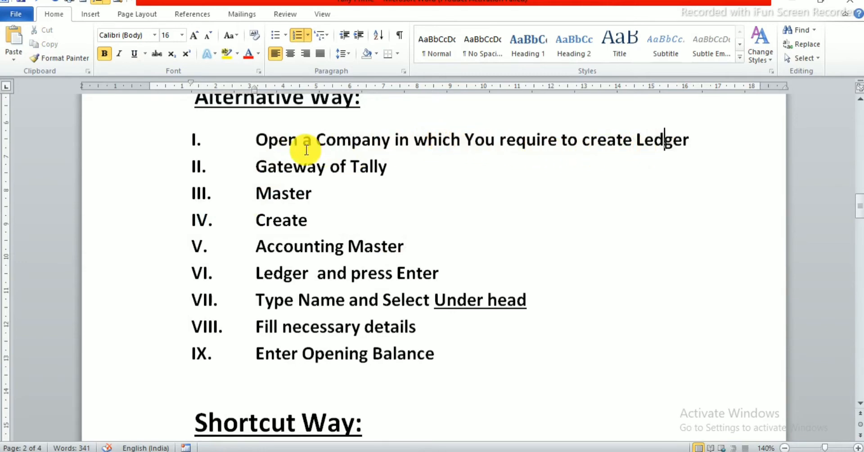
click(680, 141)
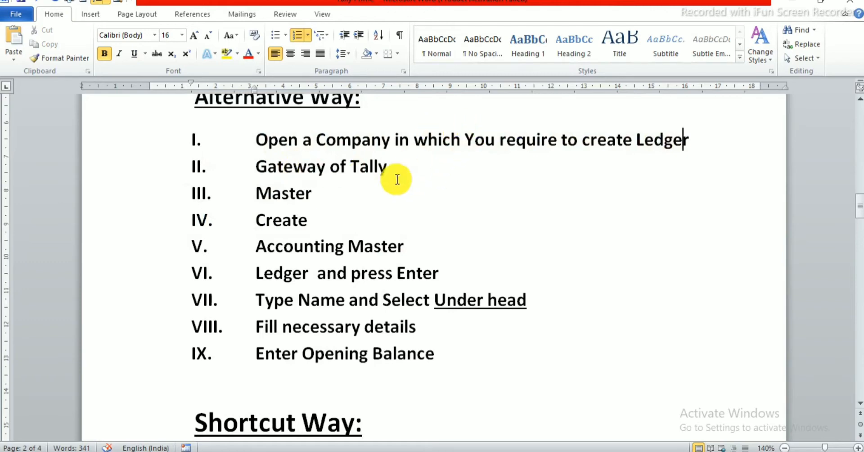
drag(257, 164, 409, 166)
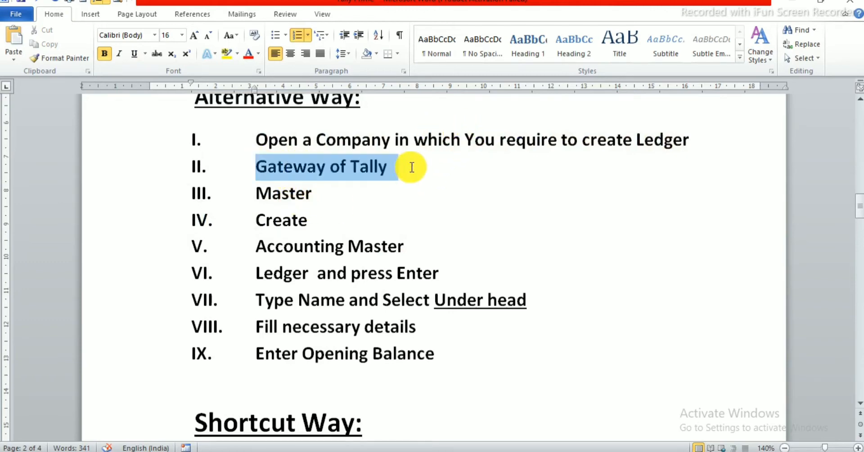
drag(281, 194, 328, 193)
drag(257, 221, 336, 224)
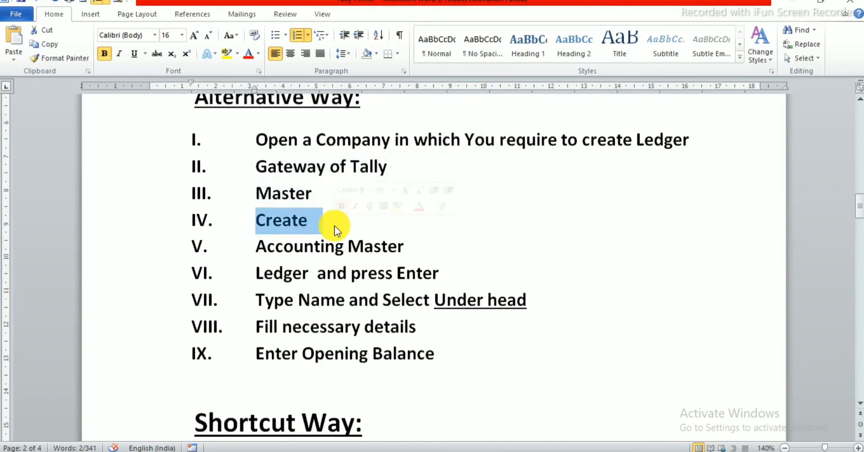
drag(260, 246, 393, 244)
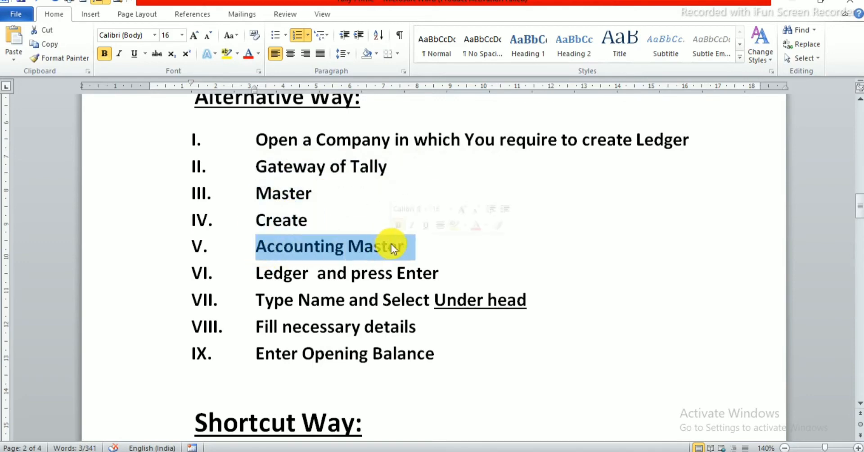
drag(255, 274, 411, 276)
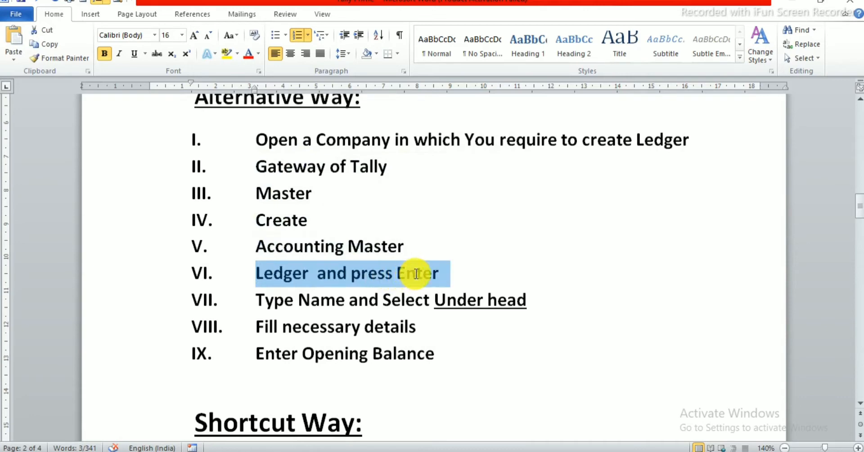
click(274, 272)
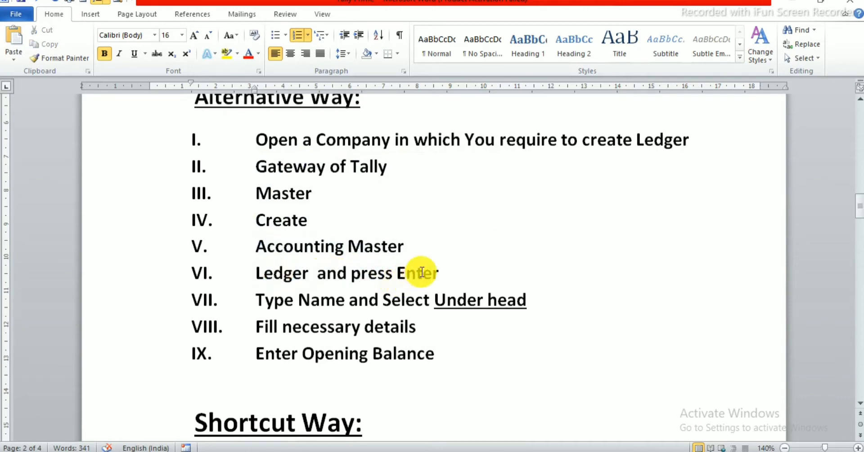
click(423, 274)
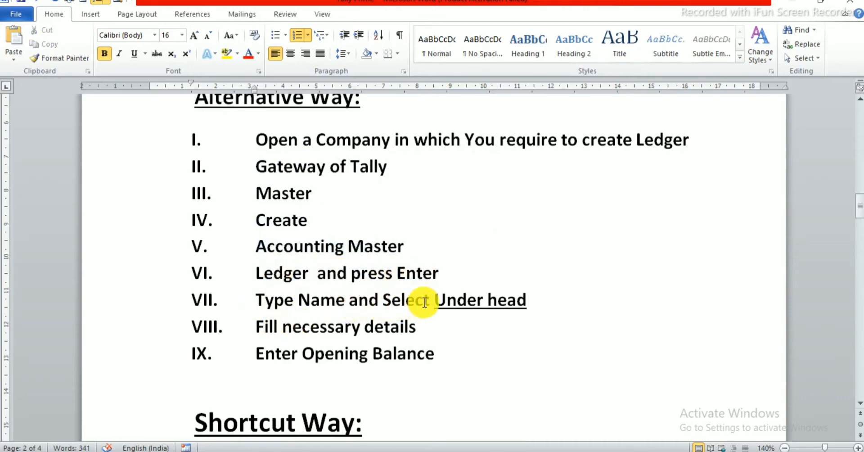
Read the remaining Alternative Way steps on the ledger name, Under head, necessary details and opening balance
click(517, 300)
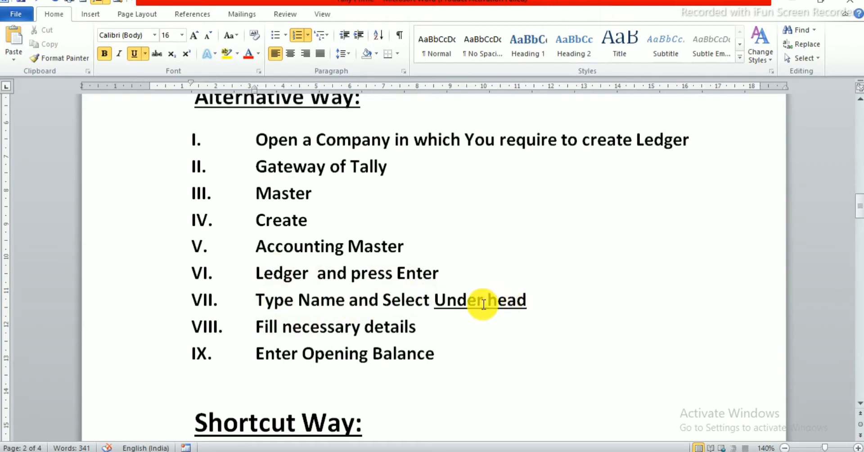
drag(482, 303, 510, 305)
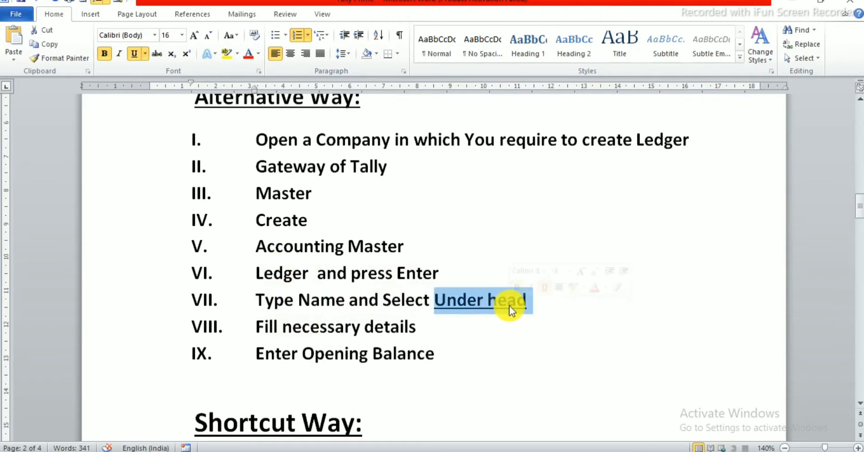
click(280, 326)
click(420, 320)
drag(277, 355, 283, 355)
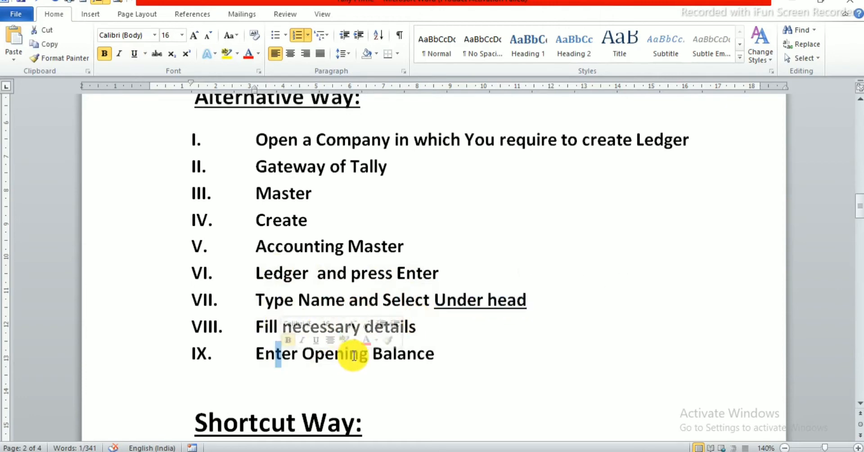
click(351, 355)
drag(430, 354, 264, 355)
Switch to TallyPrime and start creating a new Ledger master from the Gateway of Tally
click(297, 451)
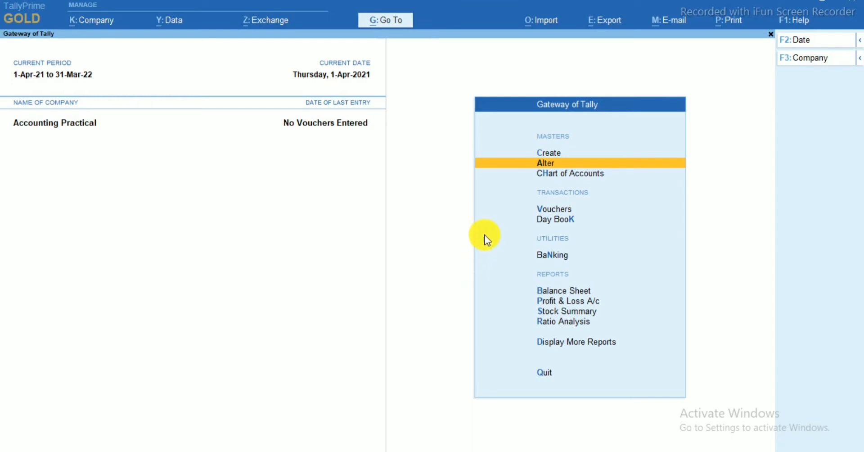
key(Escape)
key(n)
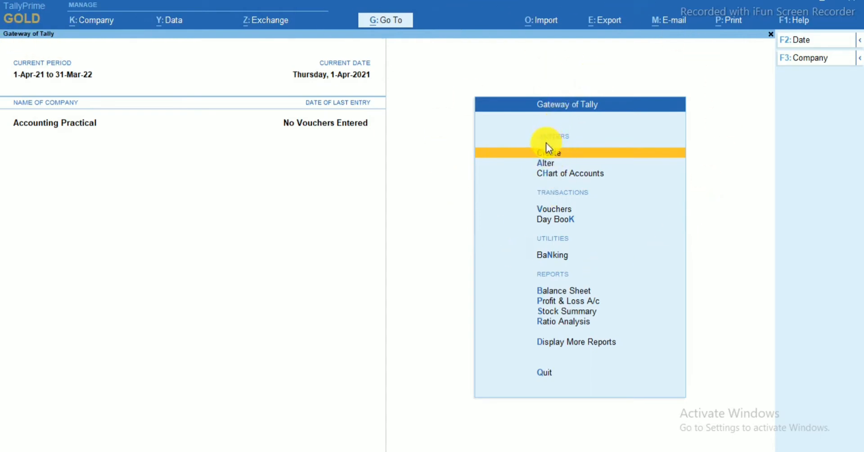
click(548, 155)
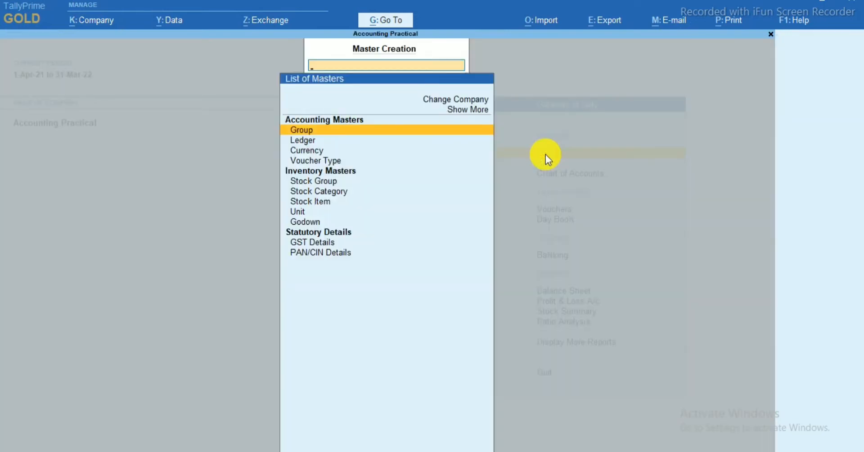
key(Down)
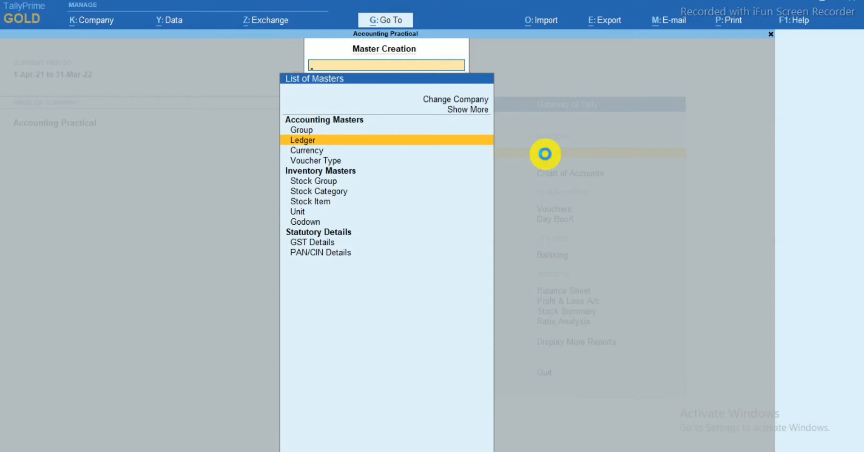
key(Return)
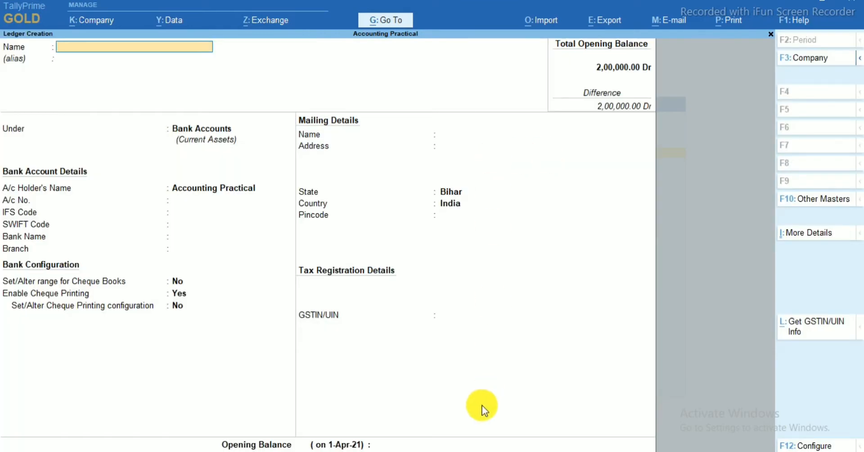
Switch to the Word document and examine the Create Following Ledger table, checking the Capital A/c row's group and opening balance
click(366, 451)
scroll(398, 308, down, 7)
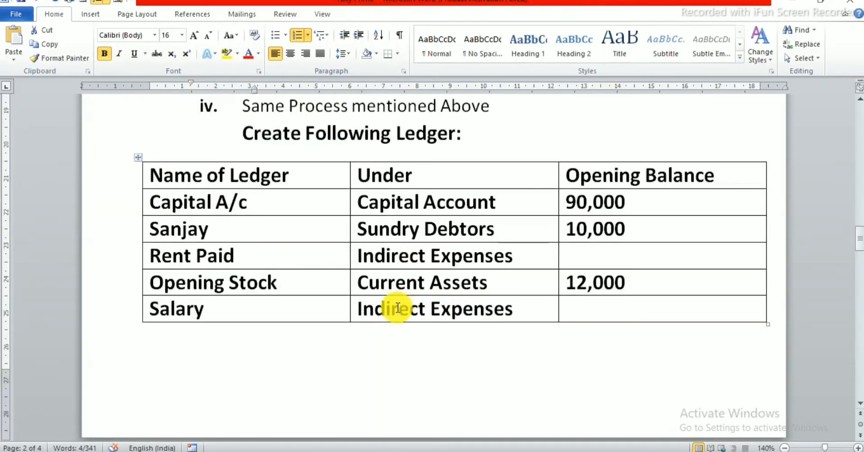
scroll(386, 305, up, 2)
scroll(386, 309, down, 2)
click(307, 233)
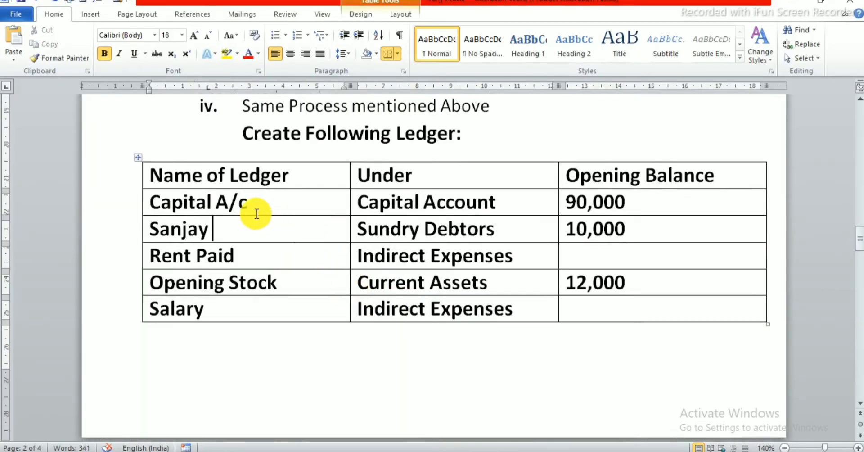
click(597, 202)
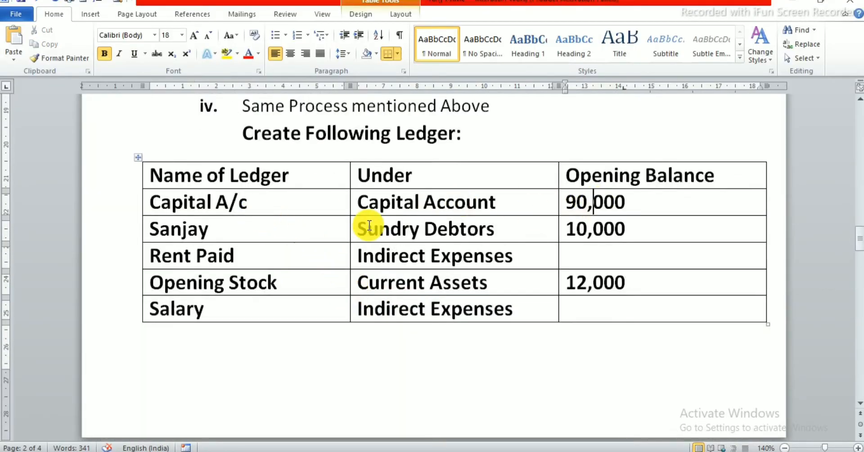
click(467, 202)
click(627, 202)
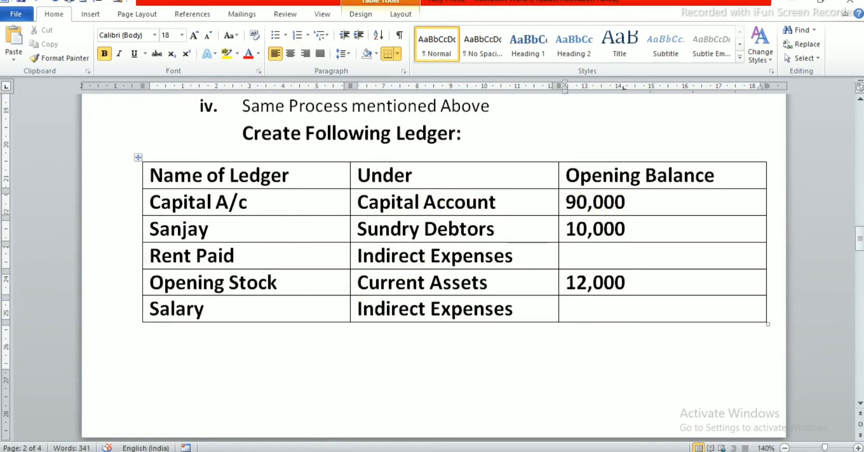
Return to TallyPrime, name the new ledger Capital Accounts and place it under the Capital Account group
key(alt+Tab)
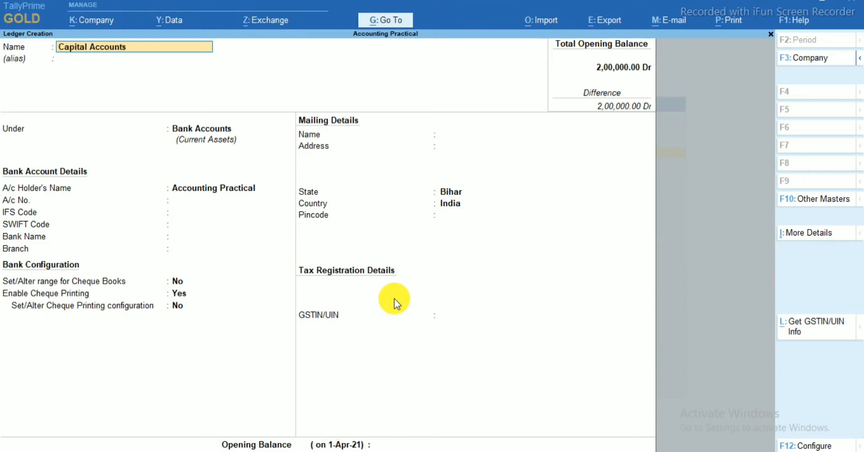
key(Return)
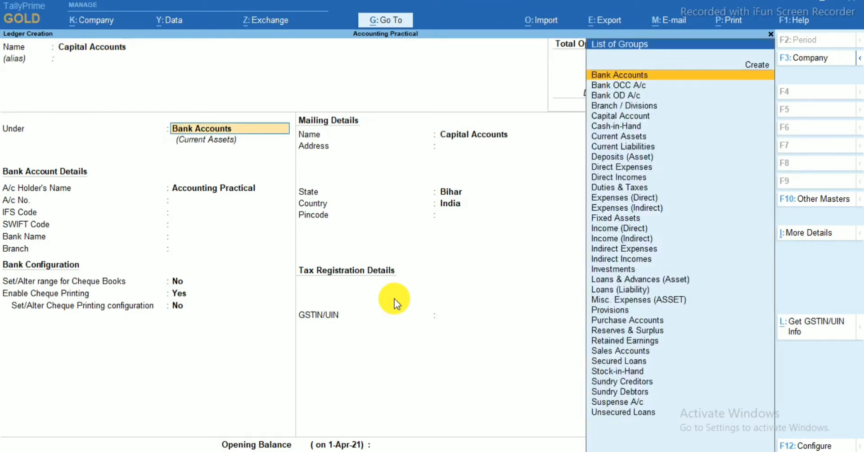
text(Capit)
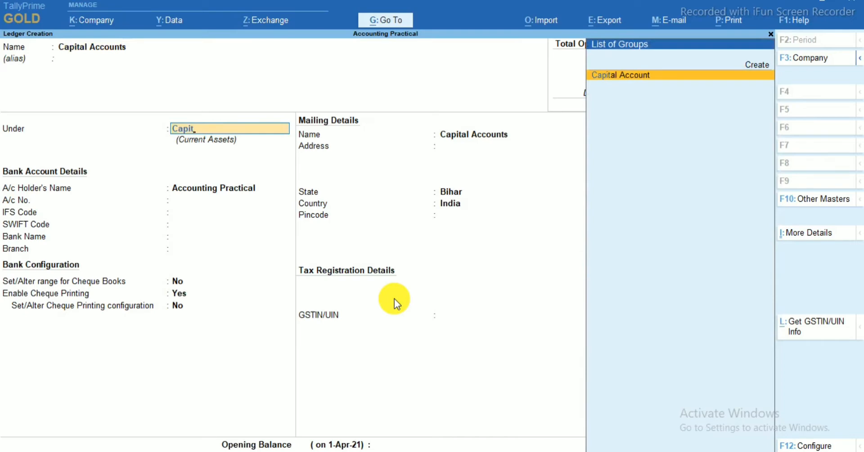
key(Return)
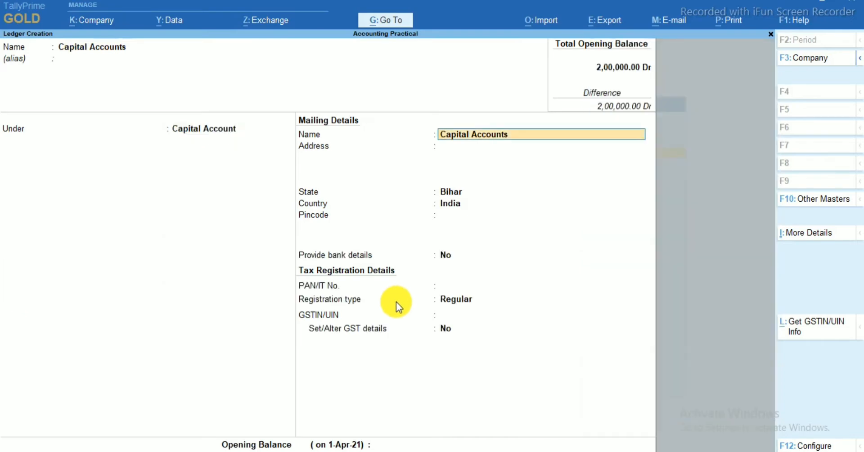
Accept the ledger's default mailing, bank and tax registration details, leaving the address, pincode, PAN and GSTIN/UIN blank
key(Return)
key(Return)
key(Return)
key(Return)
key(Return)
key(Return)
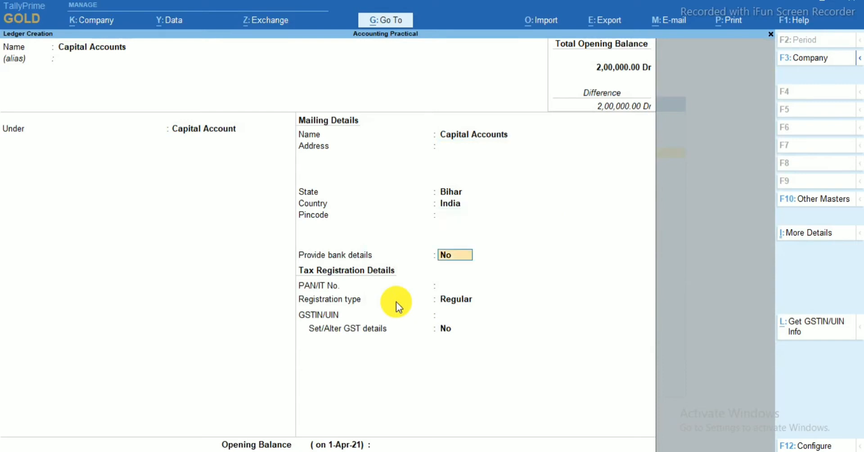
key(Return)
key(Return)
key(Return)
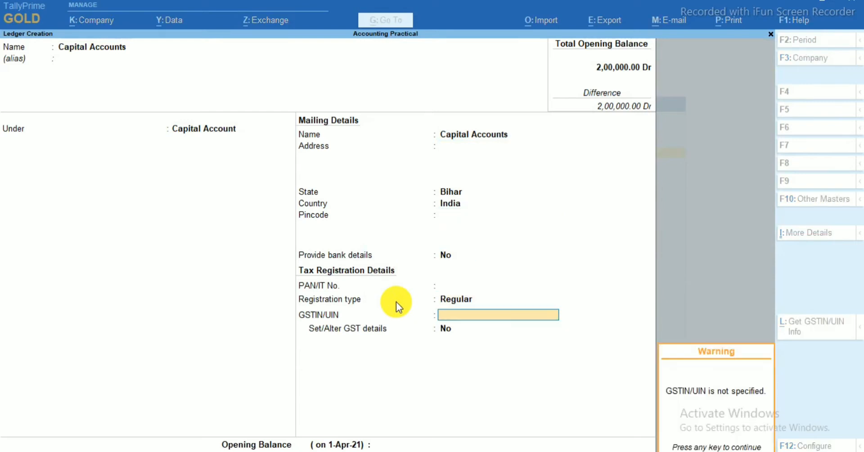
key(Return)
key(Return)
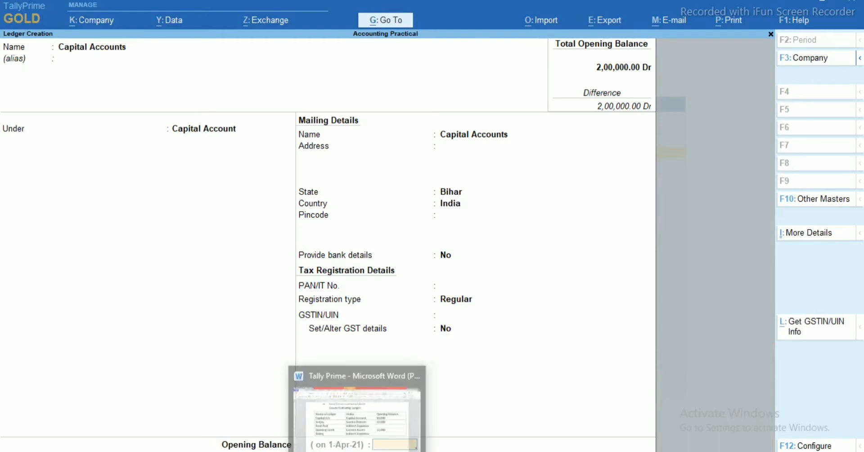
Check the Capital A/c opening balance in the Word table, then enter 90,000 as the opening balance in TallyPrime
click(359, 451)
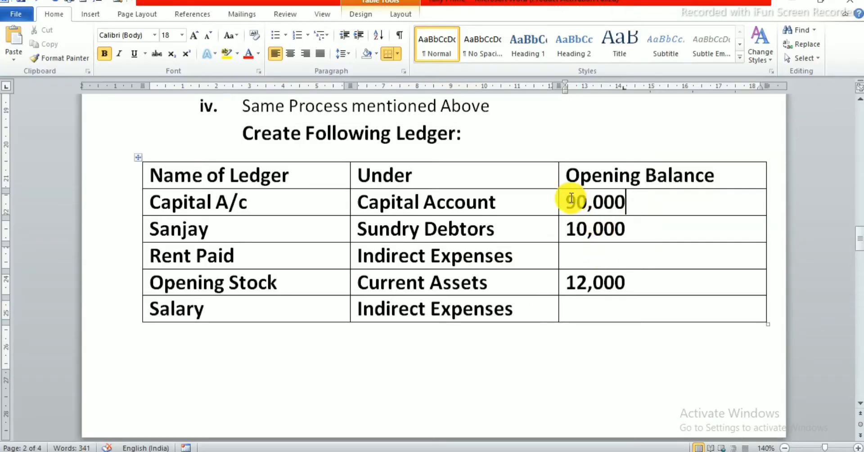
drag(568, 202, 627, 203)
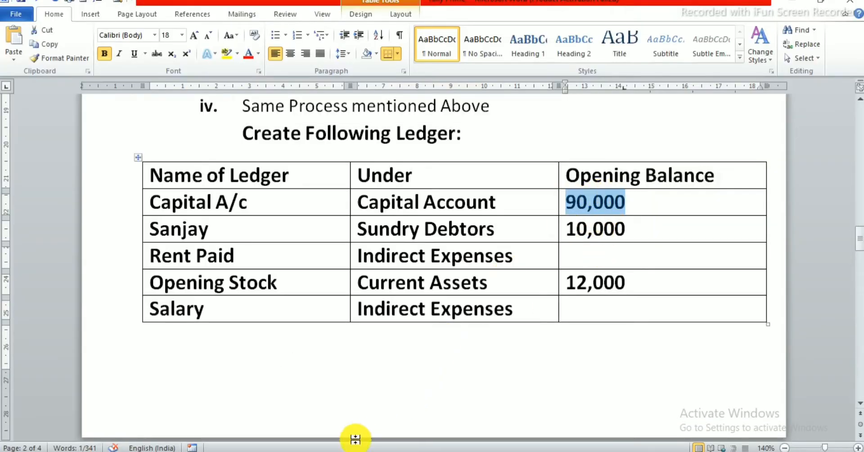
click(377, 450)
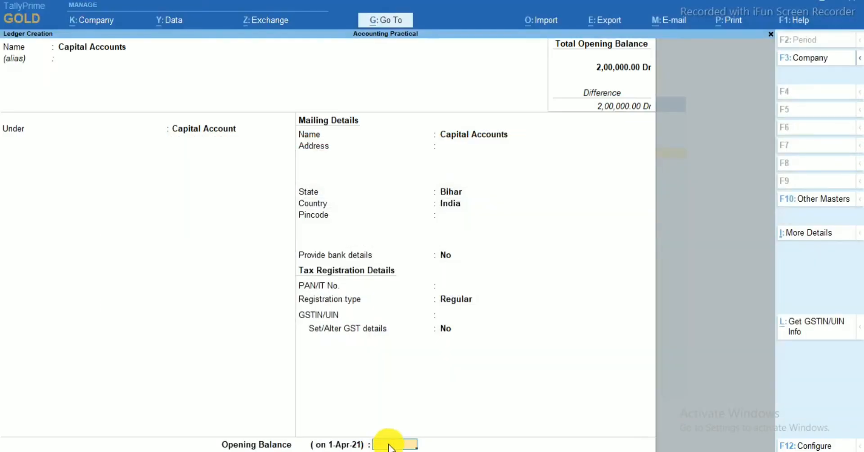
text(90000)
key(Return)
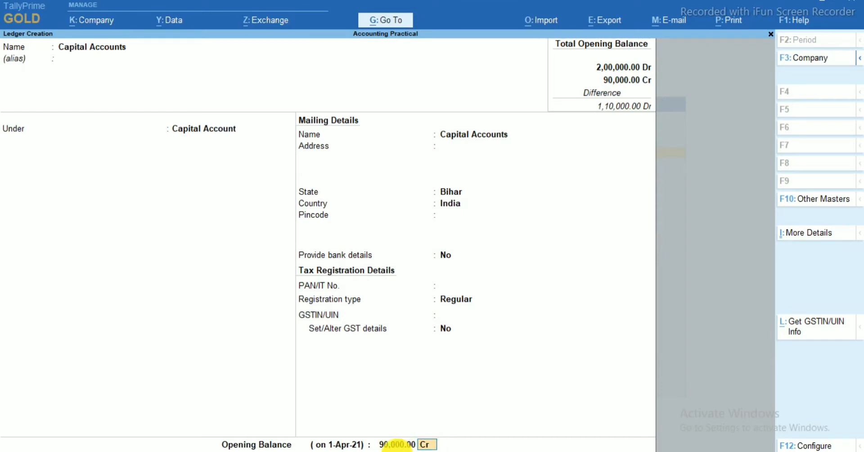
Keep the opening balance on the credit side and save the Capital Accounts ledger
key(Return)
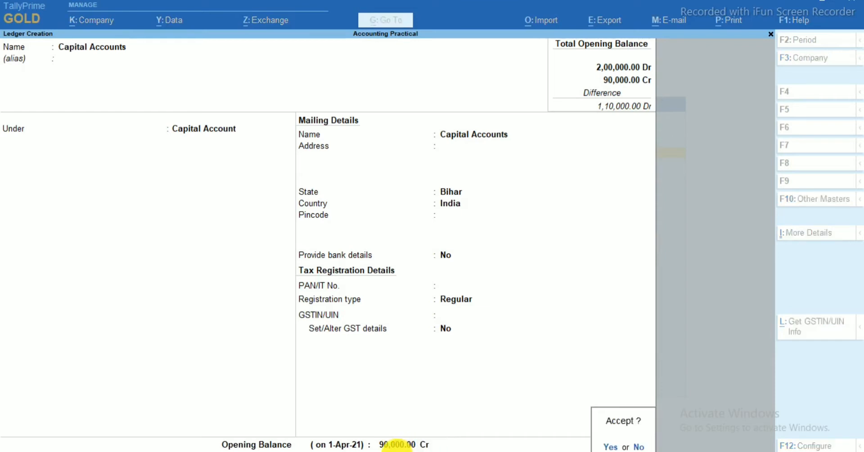
key(Return)
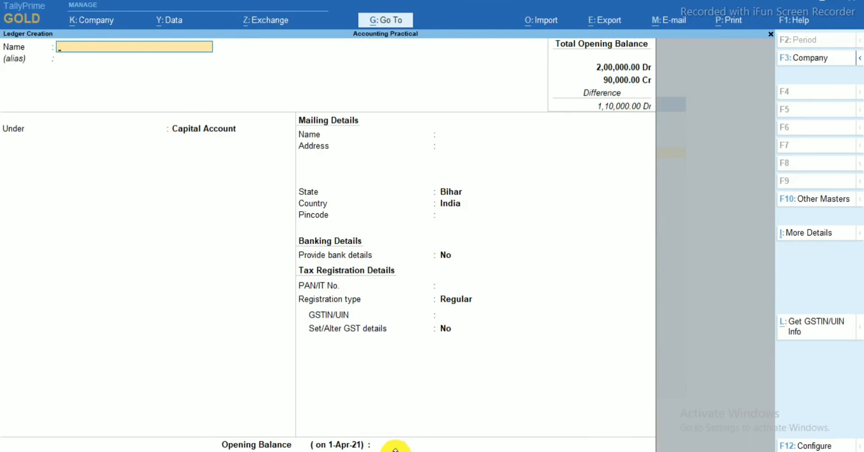
Check the row below Capital A/c in the Word table, then name the new TallyPrime ledger after that debtor and place it under Sundry Debtors
click(357, 451)
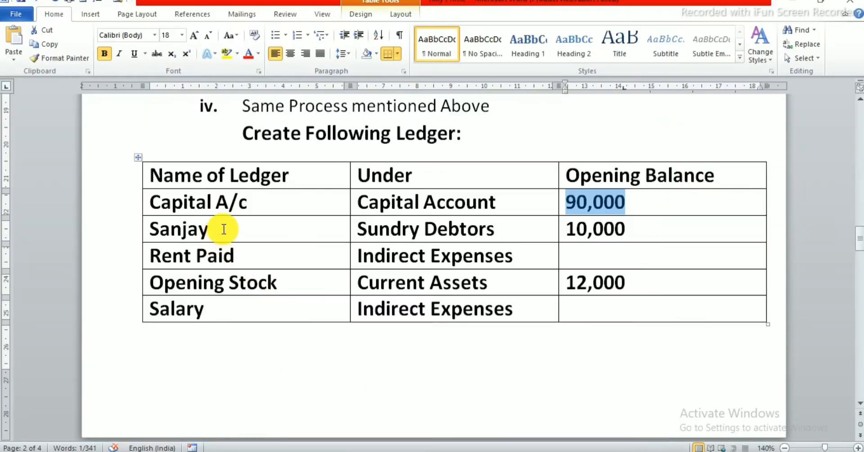
click(227, 225)
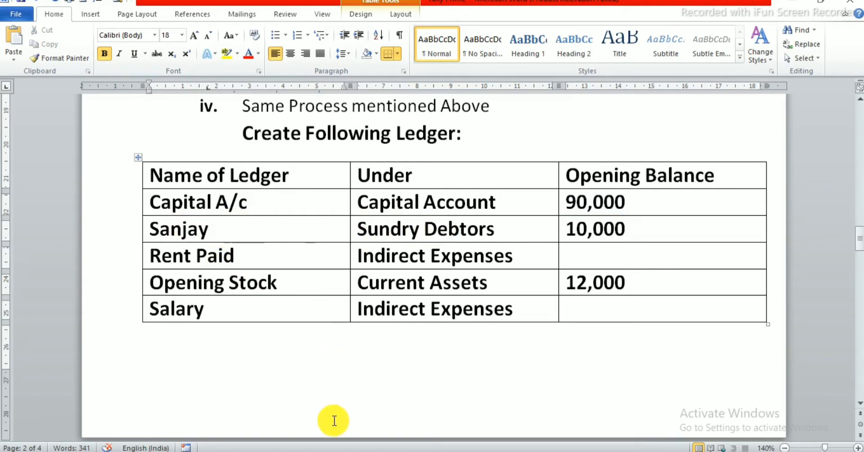
mouse_move(310, 450)
click(313, 418)
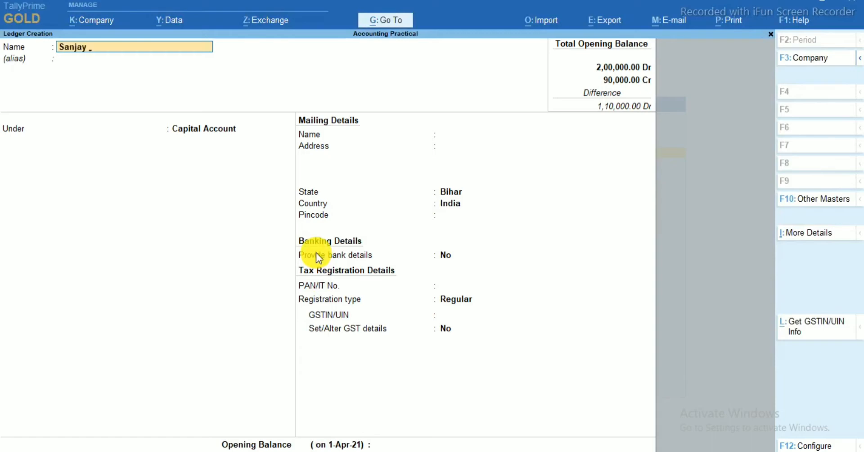
key(Return)
text(Su)
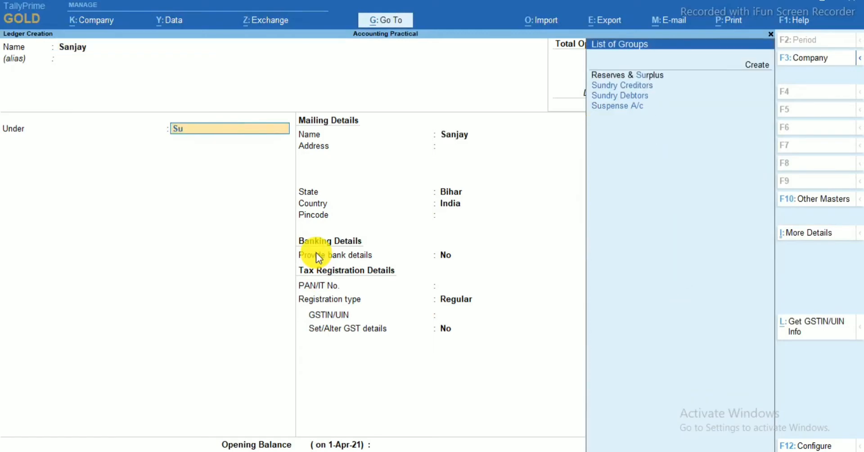
text(ndry)
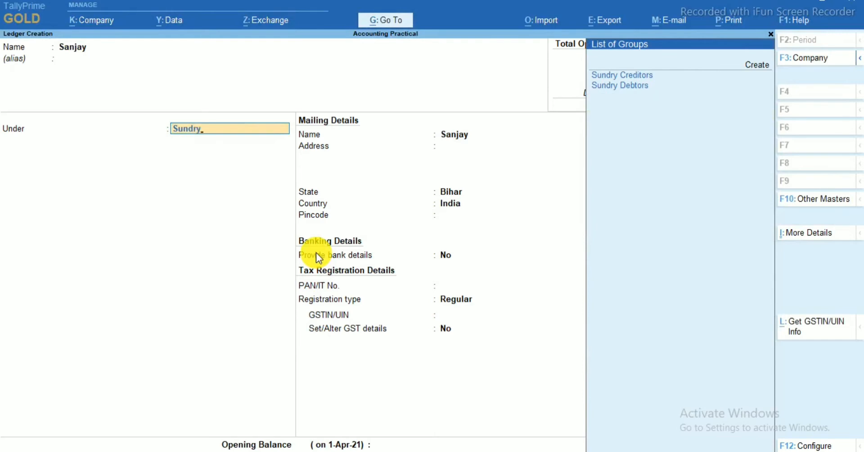
key(Down)
key(Down)
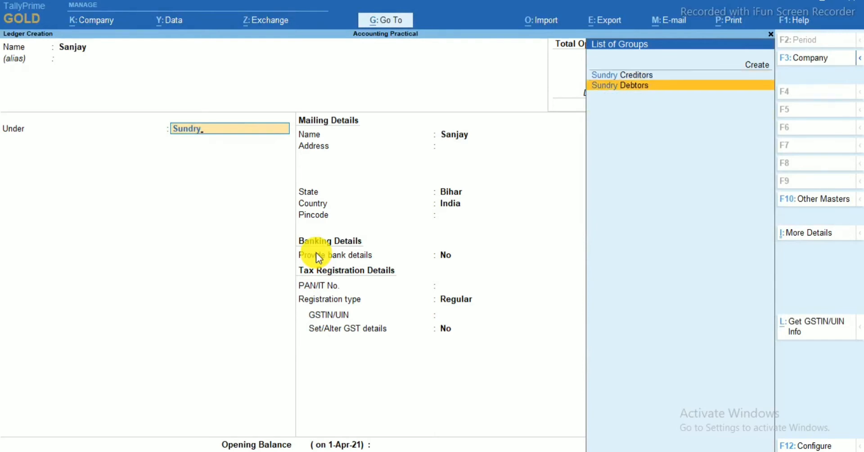
key(Return)
Accept the debtor ledger's default bill-by-bill, mailing, bank and tax details, leaving the address, pincode, PAN and GSTIN/UIN blank
key(Return)
key(Return)
key(Return)
key(Return)
key(Return)
key(Return)
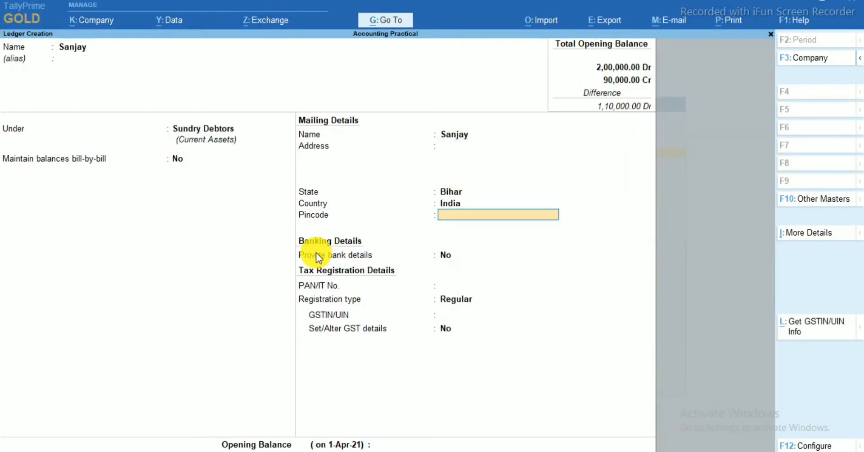
key(Return)
key(Return)
key(Return)
key(Return)
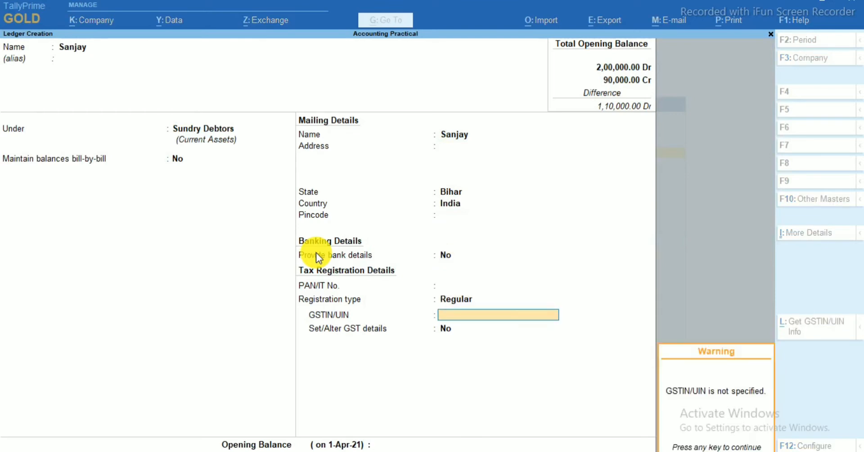
key(Return)
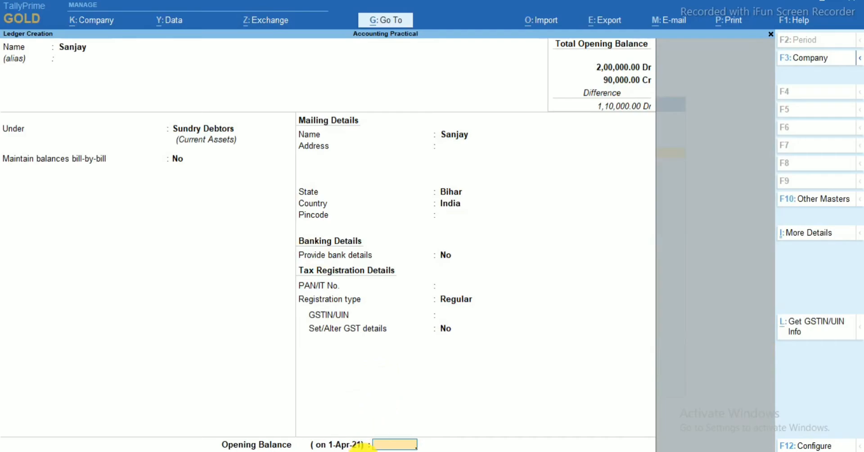
Check the debtor's opening balance in the Word table, then enter 10,000 Dr in TallyPrime and save the ledger
key(alt+Tab)
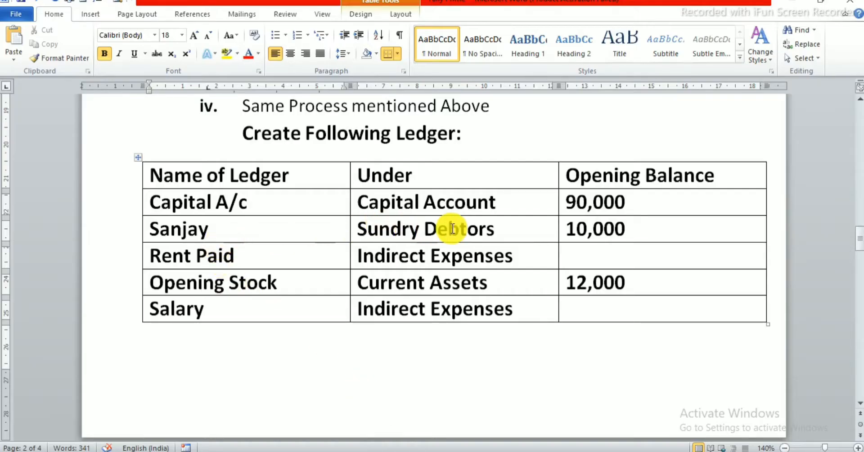
key(alt+Tab)
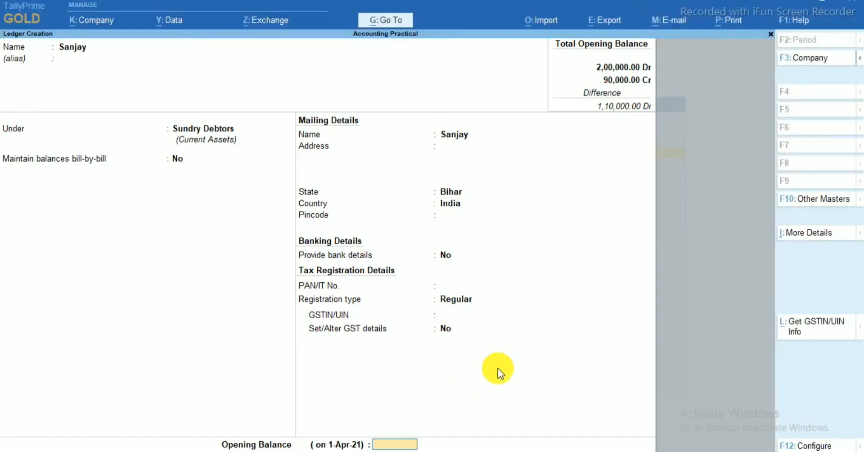
text(10000)
key(Return)
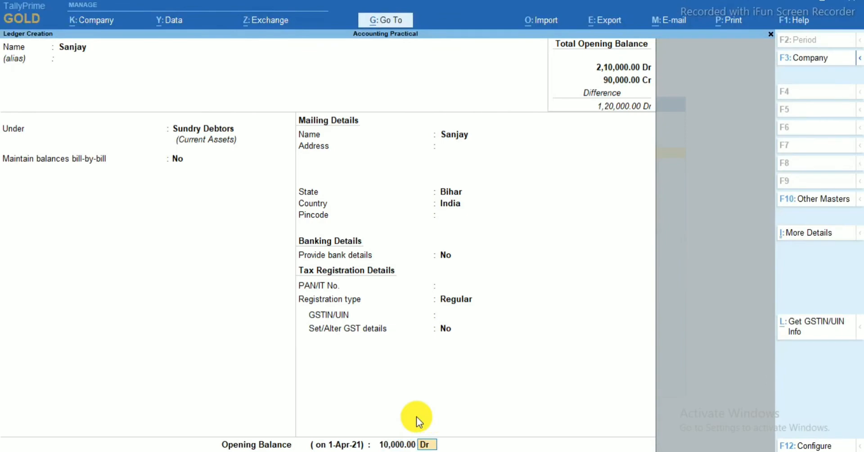
key(Return)
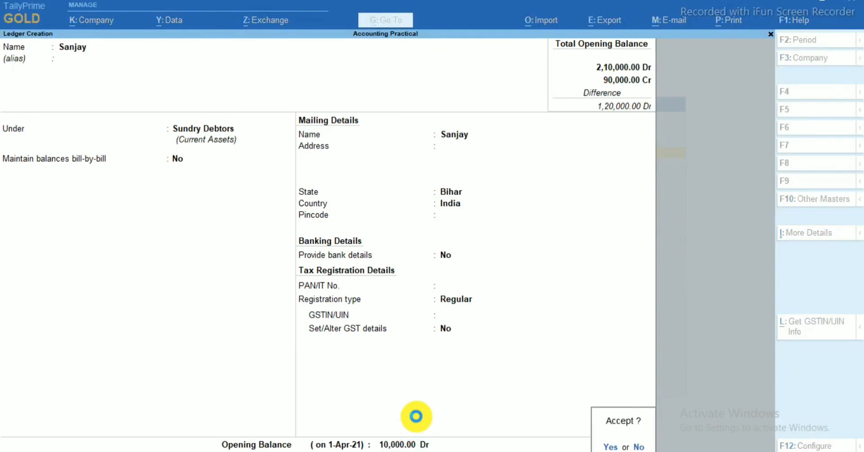
key(Return)
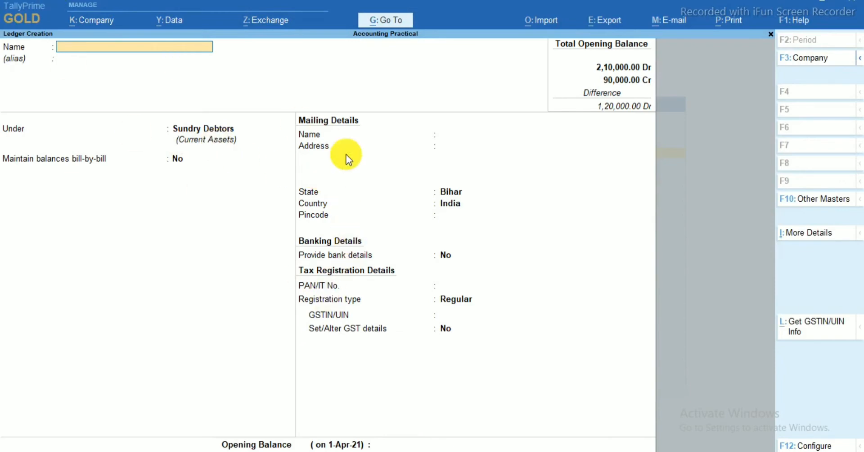
Switch to the Word document and check the Rent Paid row's ledger name and group
click(257, 451)
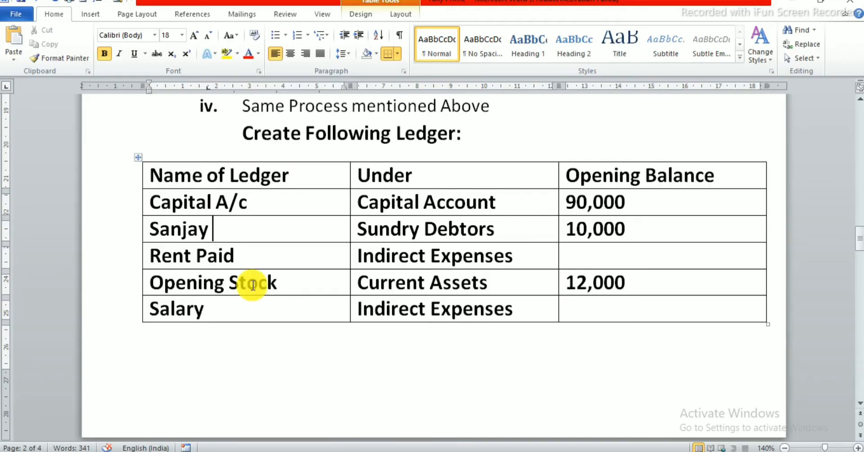
click(241, 263)
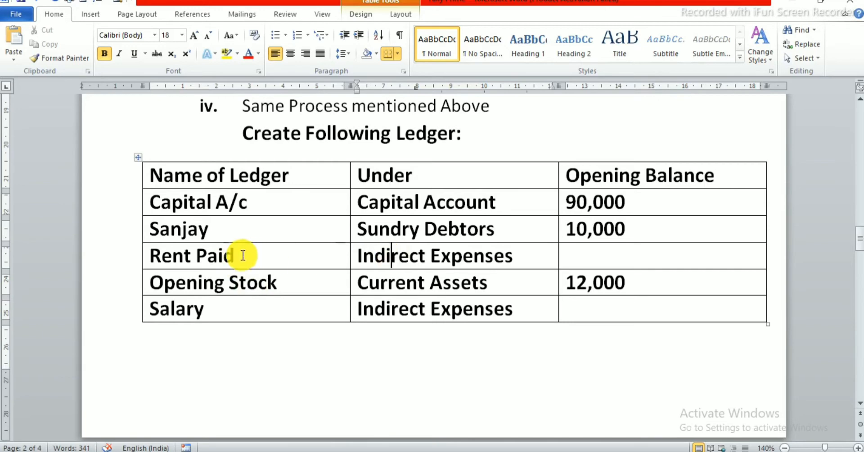
drag(239, 255, 139, 257)
click(426, 261)
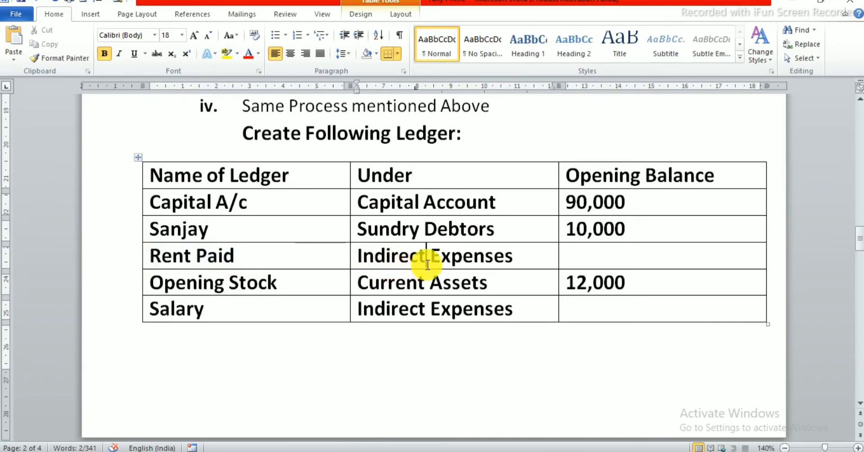
Return to TallyPrime, name the new ledger Rent Paid and place it under the Indirect Expenses group
click(283, 451)
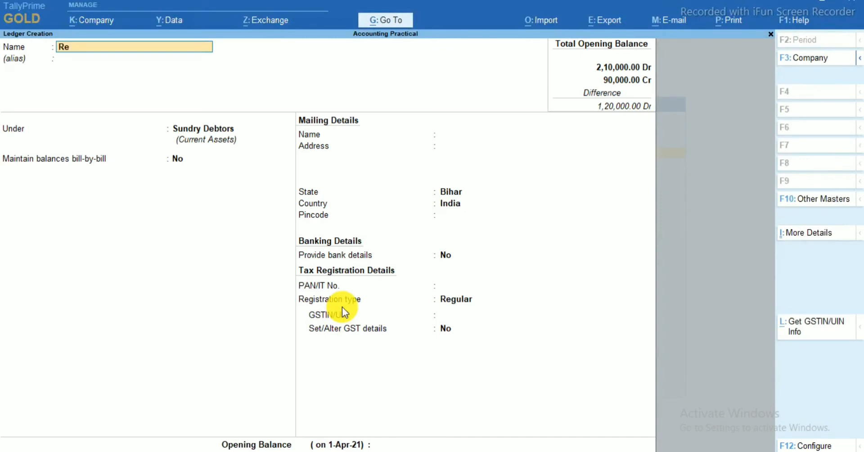
text(Rent Paid)
key(Return)
key(Return)
text(In)
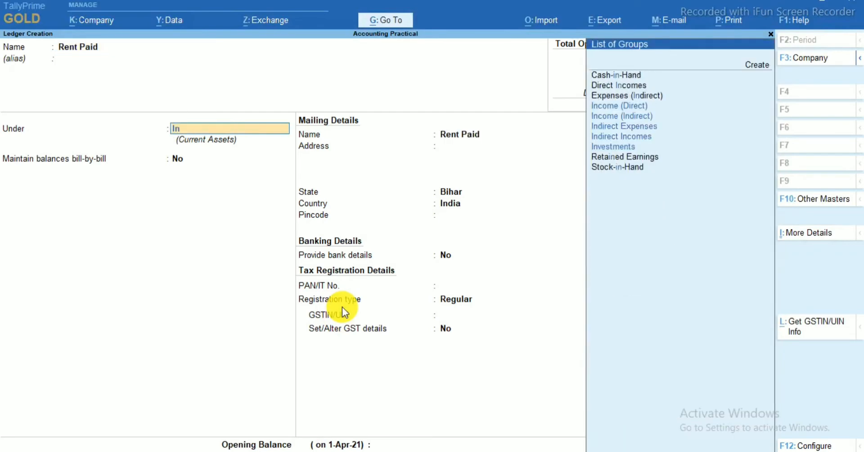
text(direct)
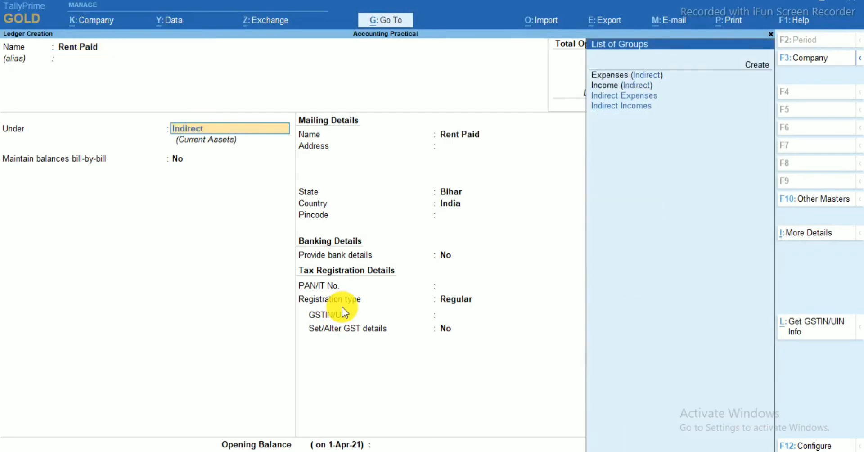
key(Down)
key(Down)
key(Up)
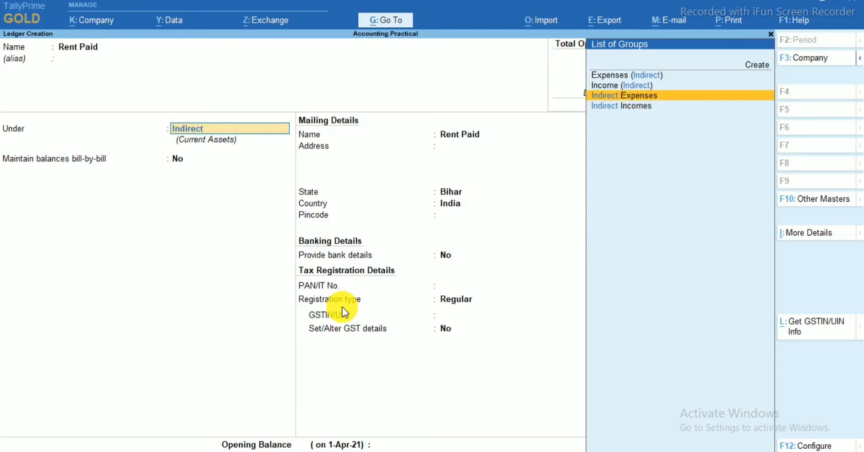
key(Return)
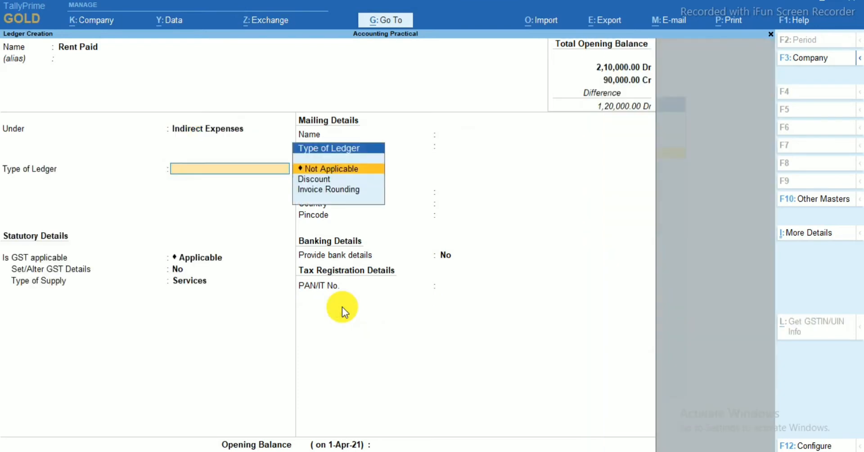
Set the Rent Paid ledger's type to Invoice Rounding
key(Return)
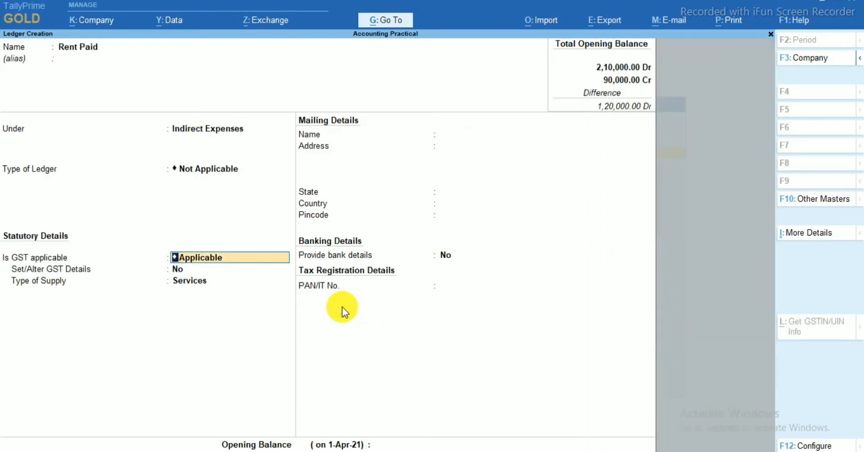
key(BackSpace)
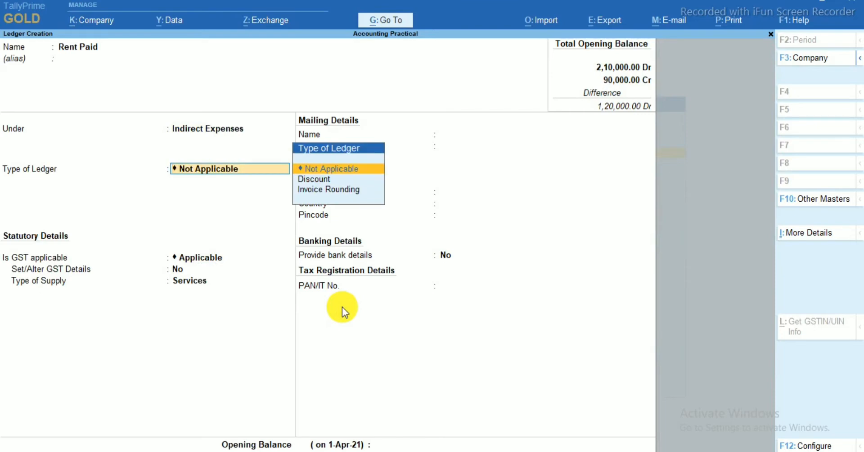
key(Down)
key(Down)
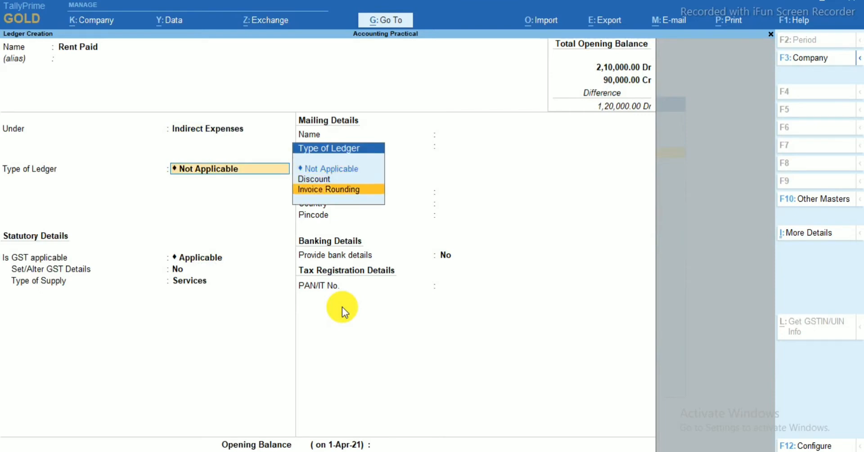
key(Return)
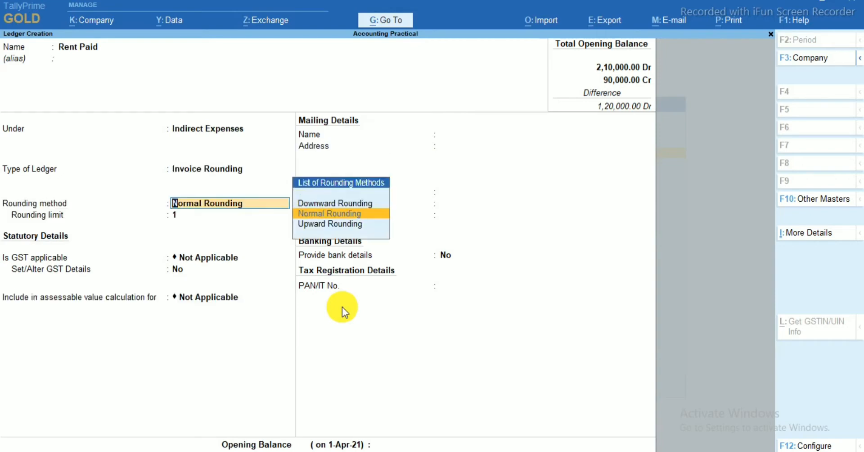
Keep Normal Rounding with a limit of 1, leave the opening balance blank and save the Rent Paid ledger
key(Return)
key(Return)
key(Return)
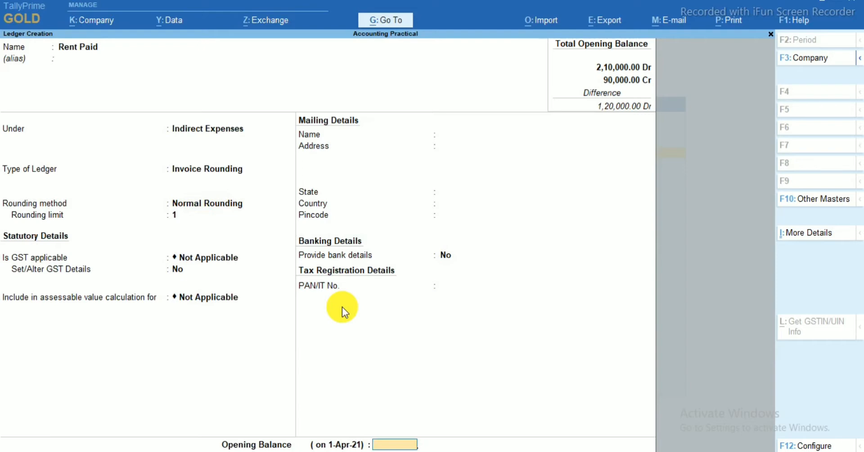
key(Return)
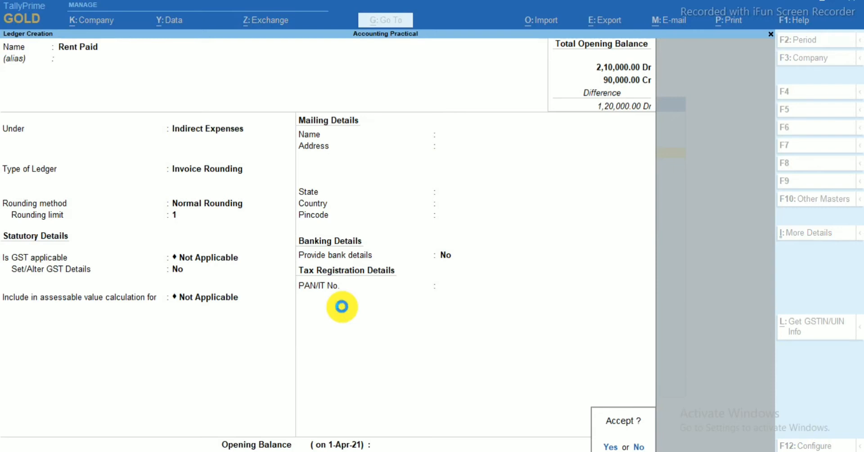
key(Return)
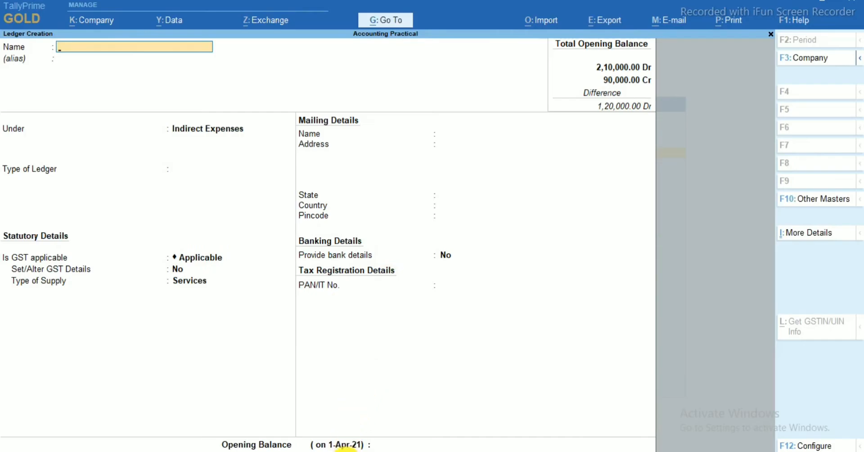
Switch to the Word document, check the Opening Stock row and review the ledger creation steps above the table
click(345, 450)
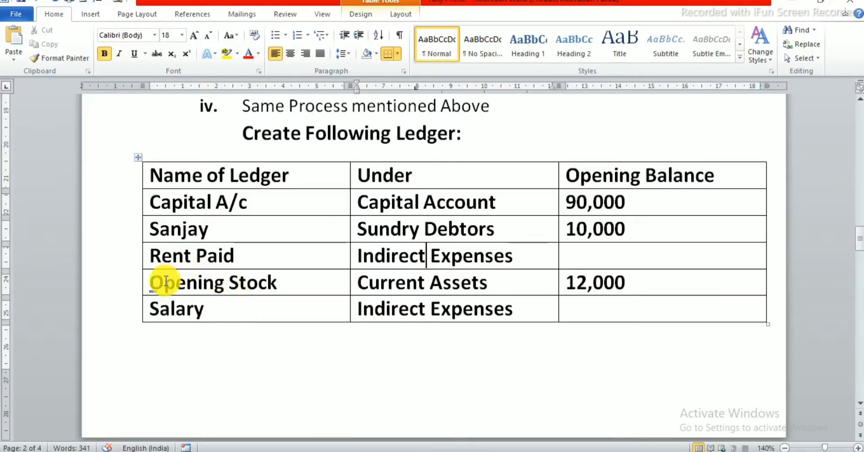
click(215, 282)
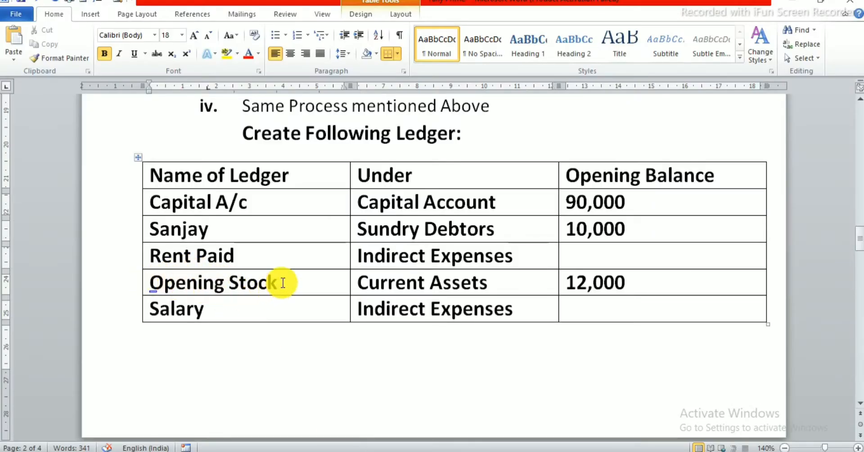
scroll(284, 261, up, 5)
scroll(283, 260, up, 3)
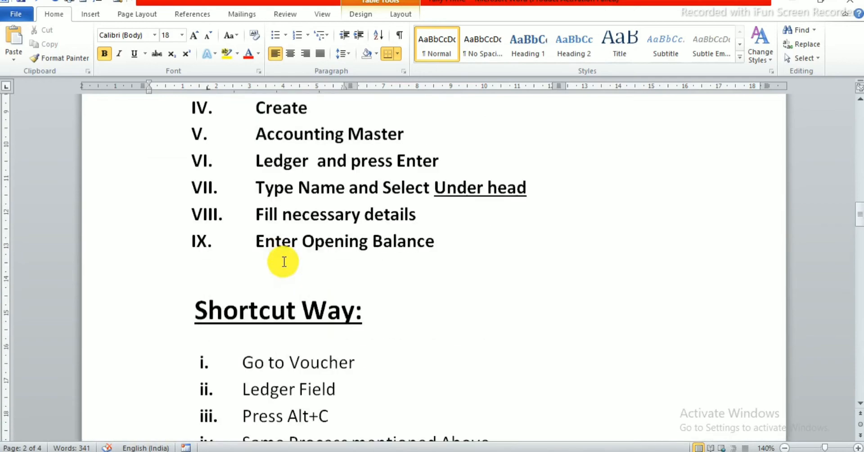
scroll(270, 239, up, 5)
scroll(261, 227, down, 3)
scroll(276, 224, down, 7)
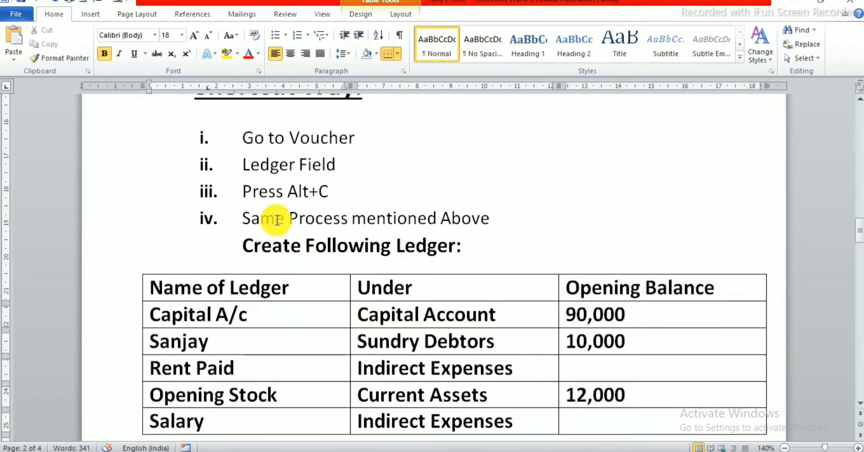
Review the Alternative Way and Shortcut Way instructions for creating a ledger, including creation from a voucher's ledger field
drag(239, 135, 338, 134)
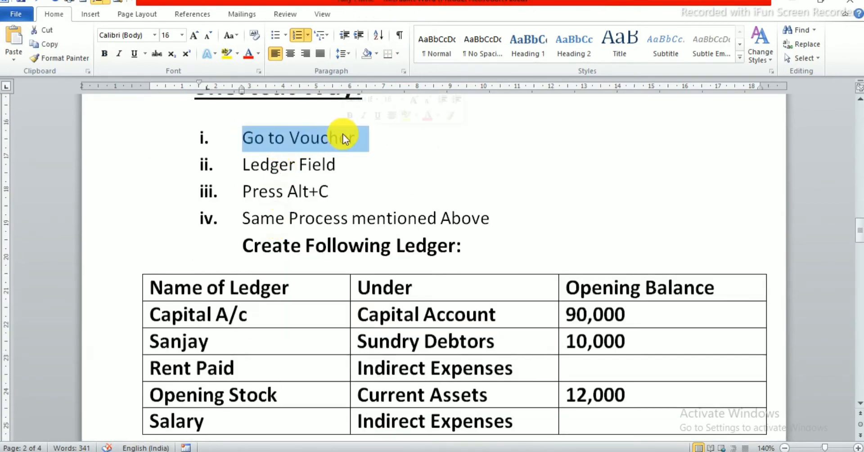
click(245, 144)
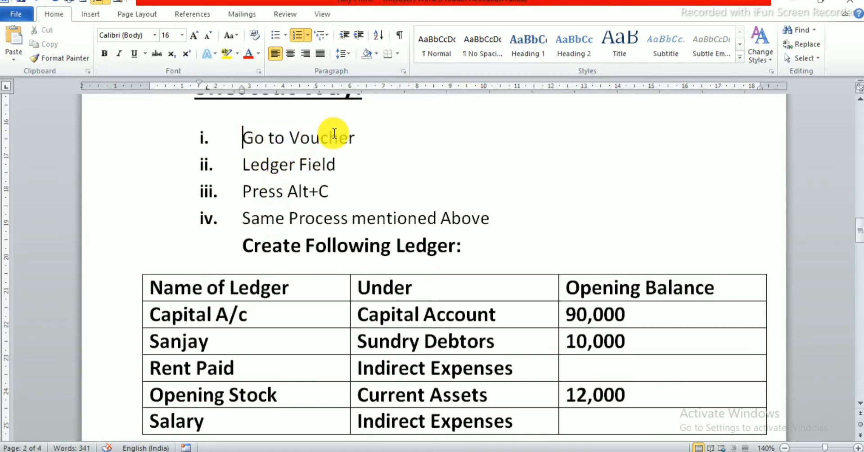
drag(358, 137, 259, 137)
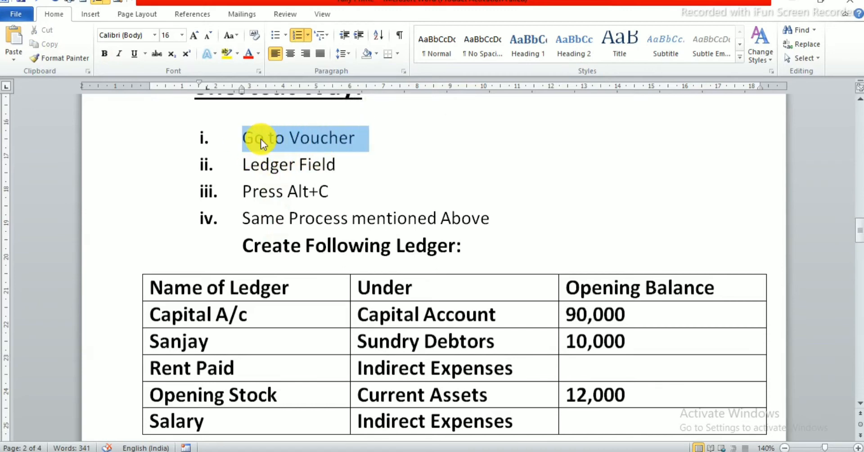
click(288, 164)
click(327, 164)
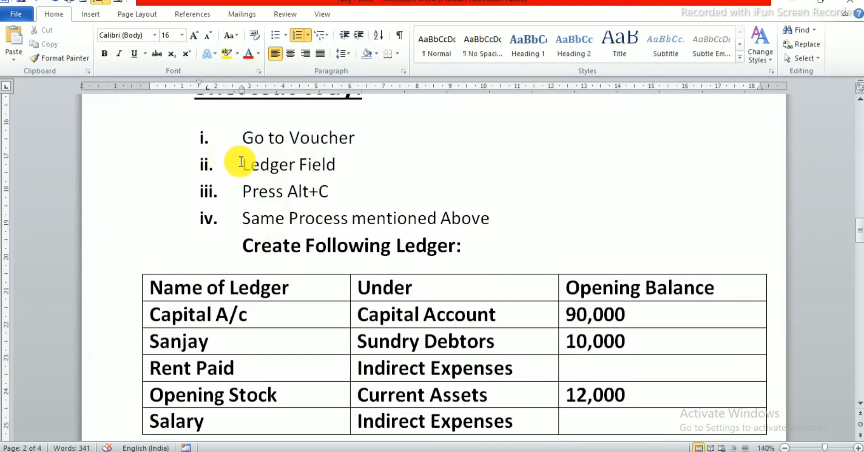
click(320, 189)
click(260, 219)
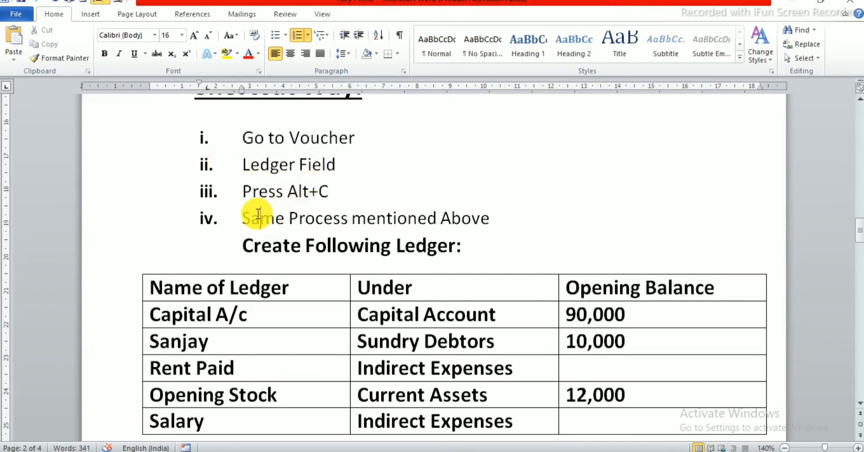
scroll(362, 209, up, 6)
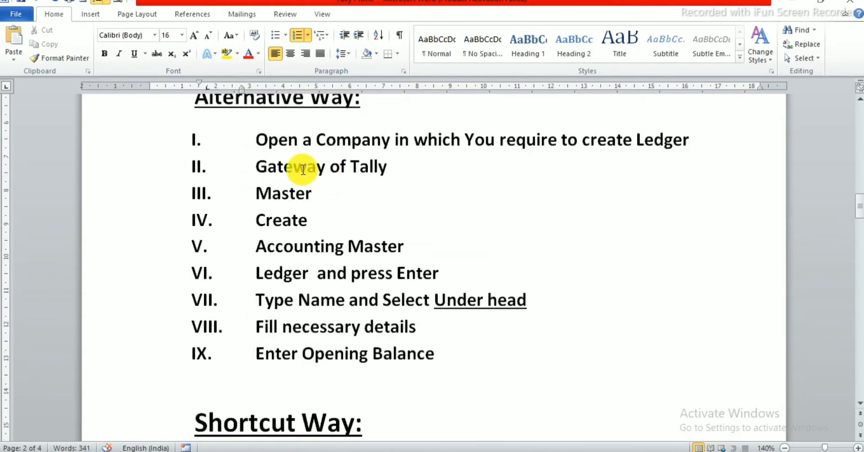
scroll(347, 248, down, 4)
scroll(332, 251, up, 4)
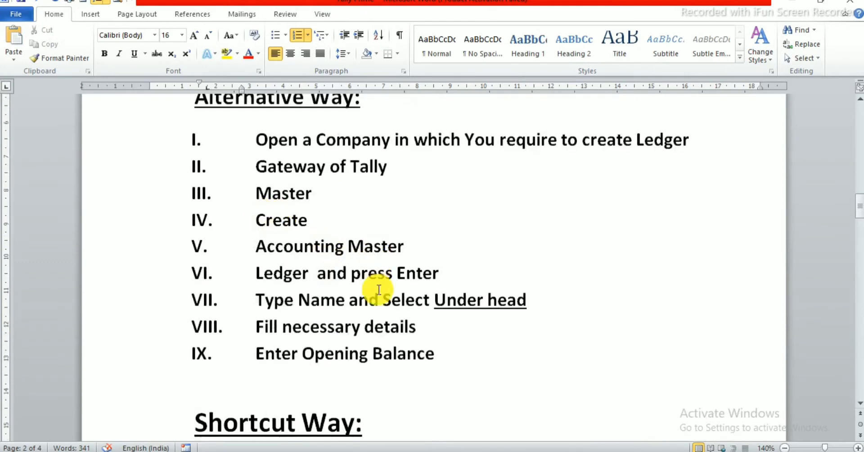
scroll(369, 292, down, 4)
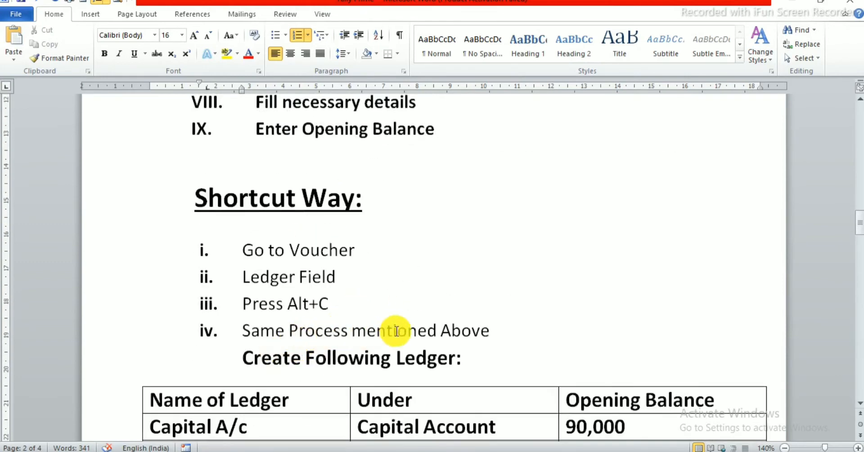
scroll(392, 318, down, 4)
scroll(385, 309, up, 4)
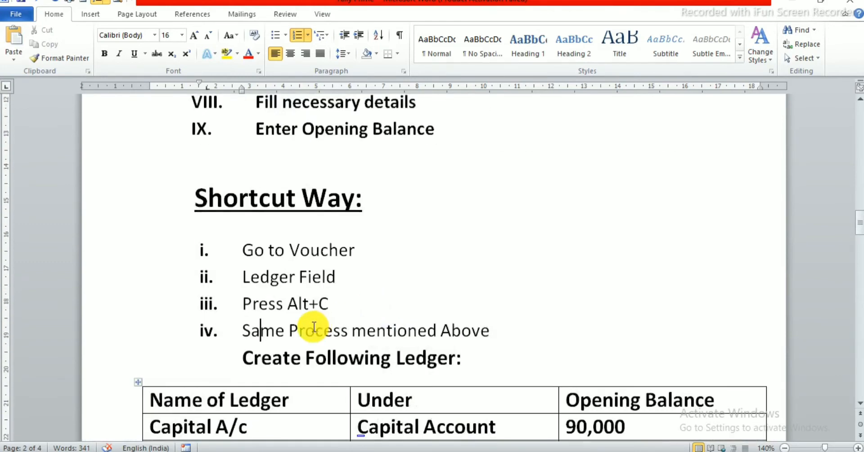
drag(289, 304, 343, 303)
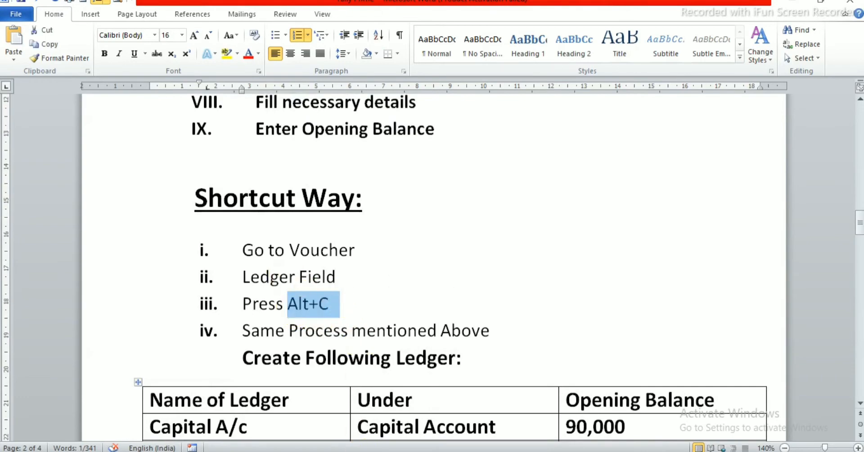
Switch to TallyPrime, leave master creation, open a Contra voucher and start a new ledger from its Account field
key(alt+Tab)
key(Escape)
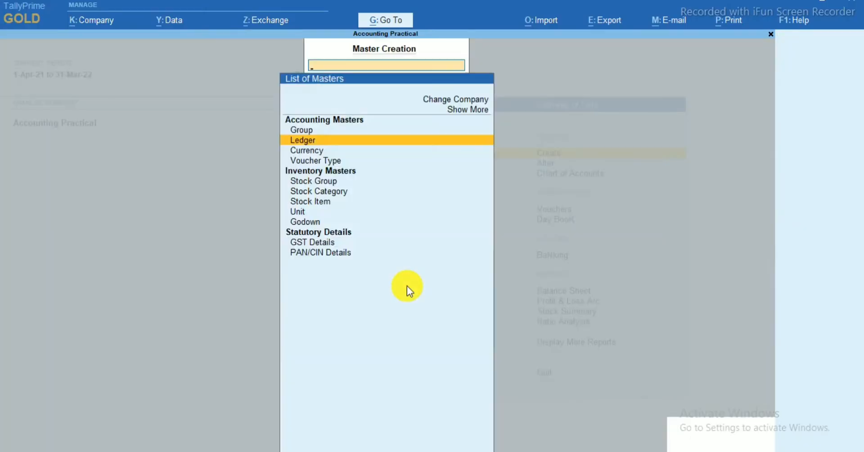
key(Escape)
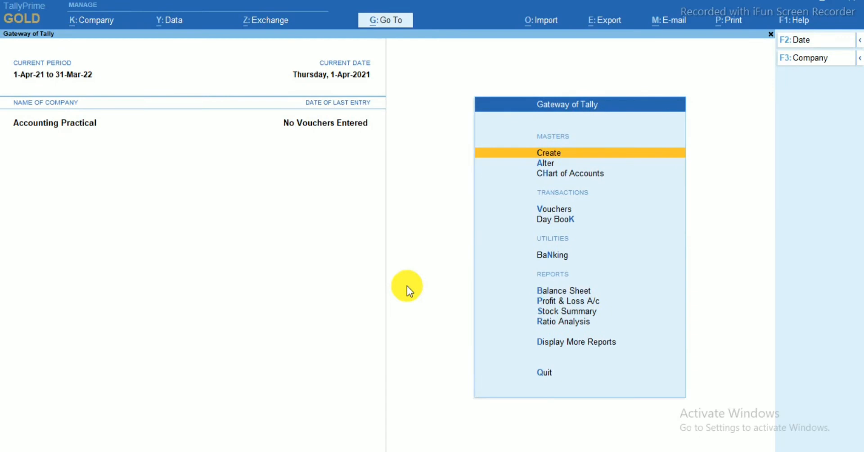
key(Down)
key(Down)
key(Down)
key(Down)
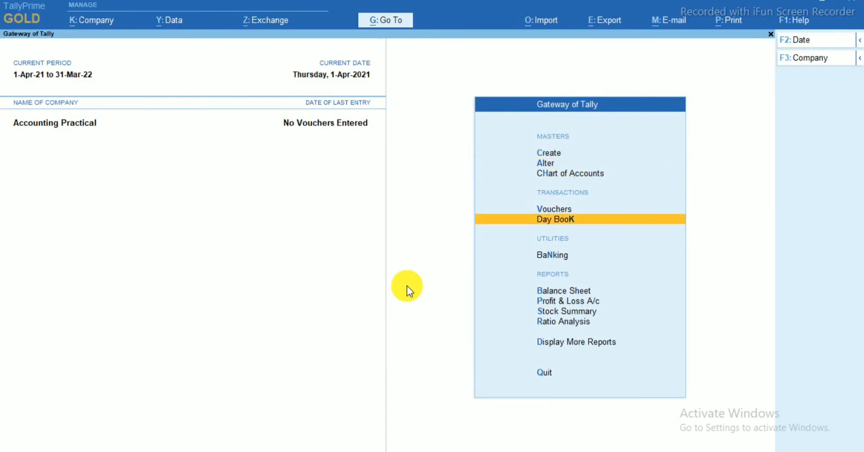
key(Up)
key(Return)
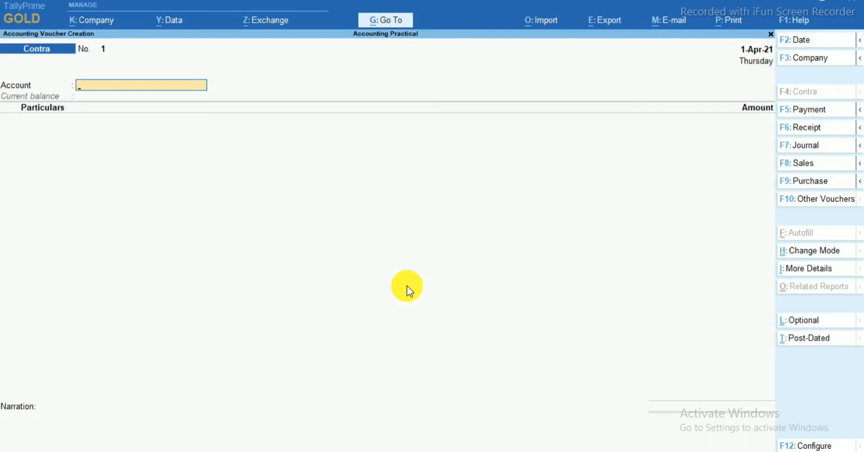
key(alt+c)
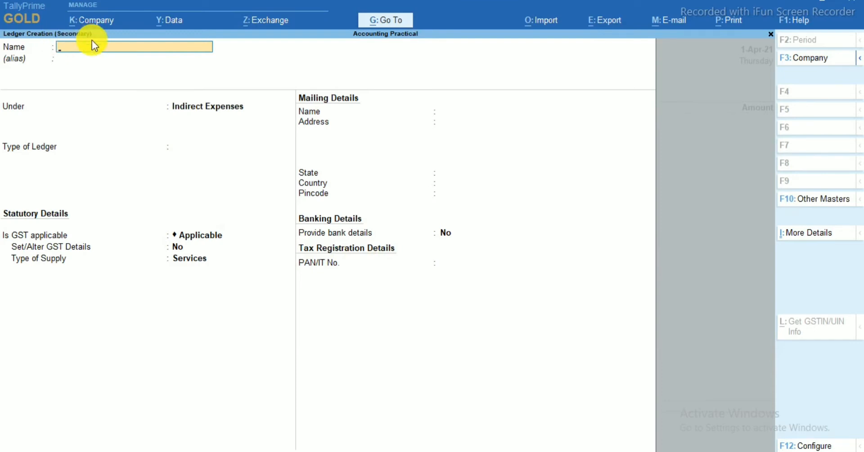
Check the Opening Stock row in the Word table, return to TallyPrime and name the new ledger Opening Stock without an alias
click(363, 451)
scroll(248, 332, down, 5)
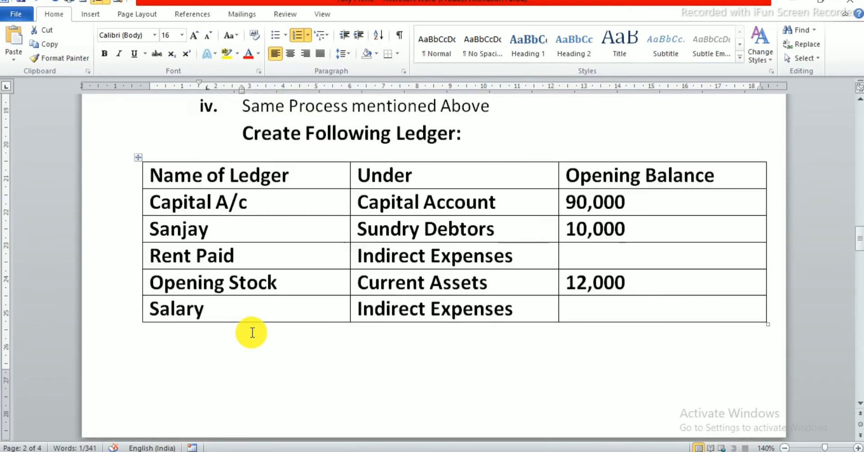
click(206, 293)
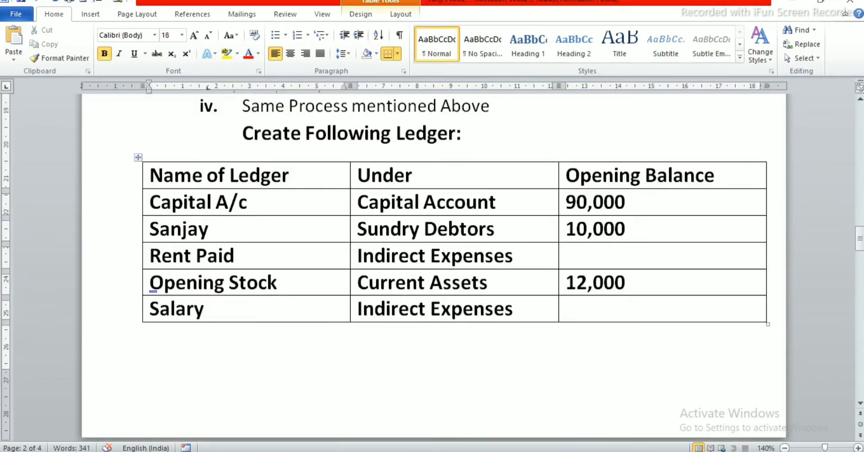
key(alt+Tab)
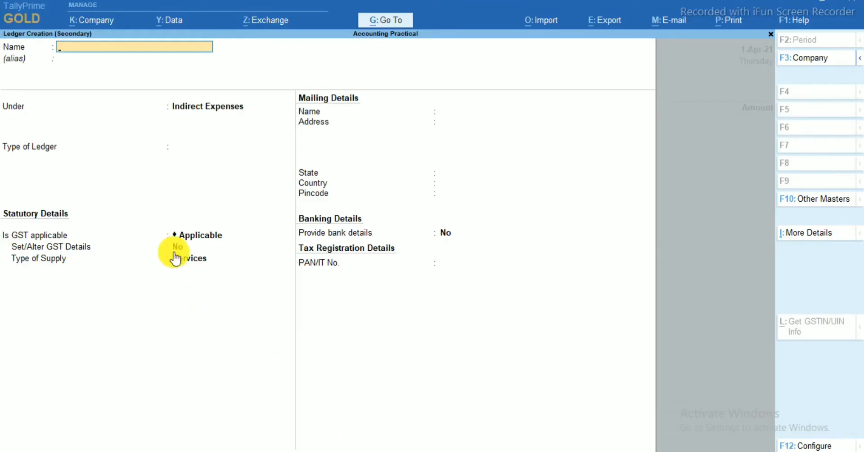
text(Opening Stock)
key(Return)
key(Return)
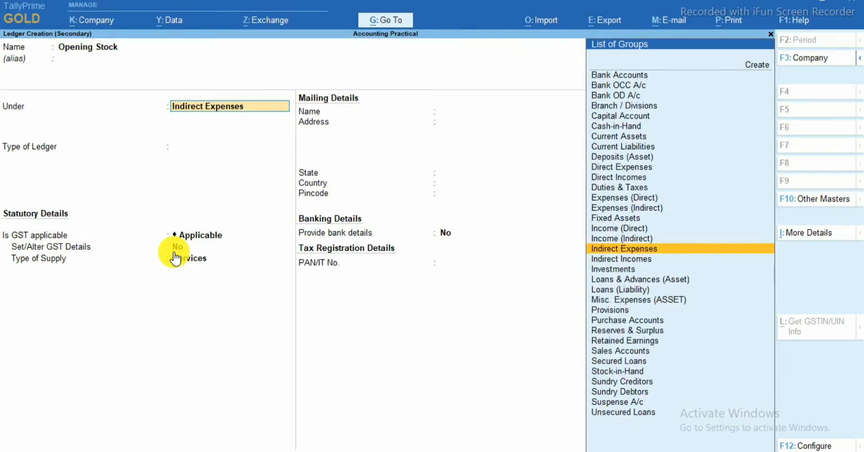
Place the Opening Stock ledger under the Current Assets group
text(Cur)
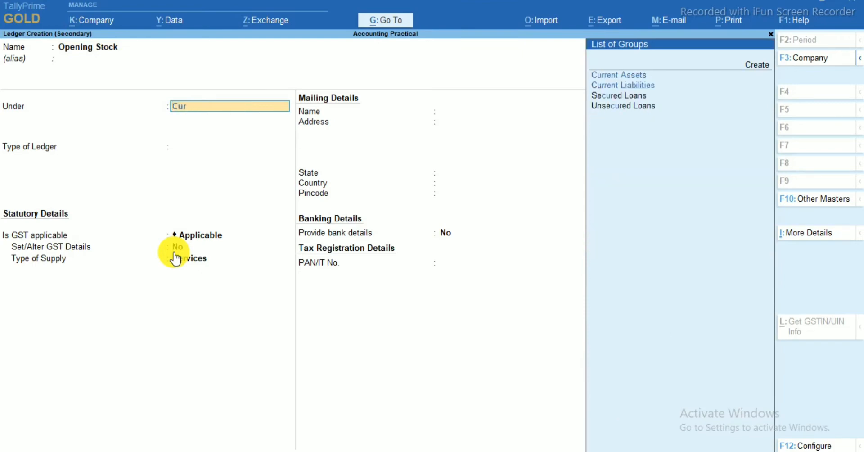
text(e)
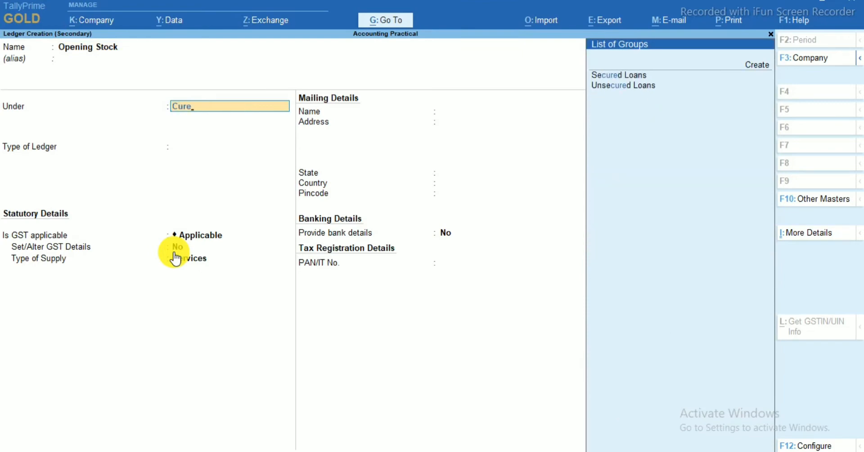
key(BackSpace)
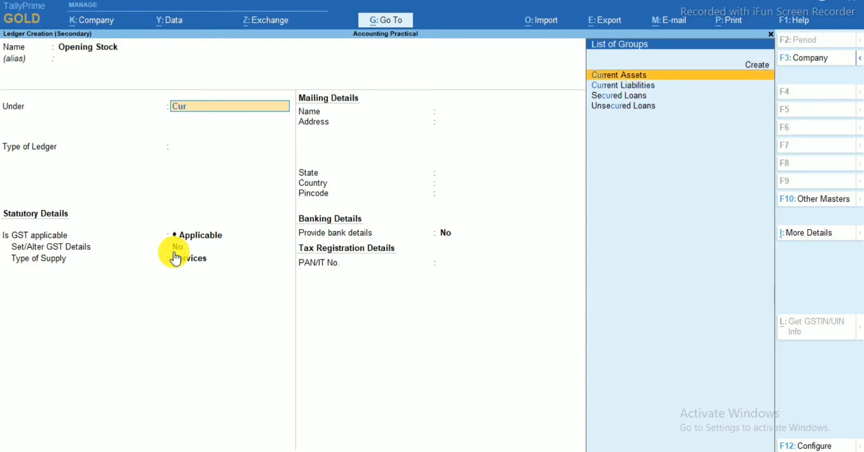
key(Return)
Keep the default statutory, mailing, banking and tax registration details and save the Opening Stock ledger
key(Return)
key(Return)
key(Return)
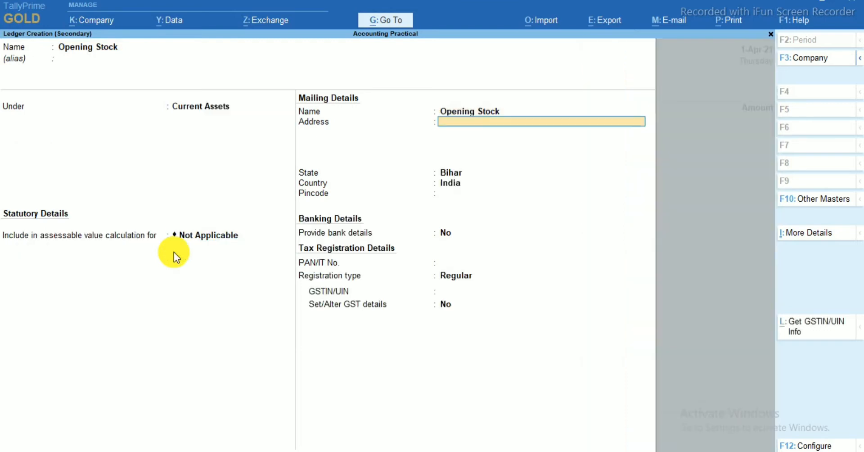
key(Return)
key(Return)
key(Return)
key(Return)
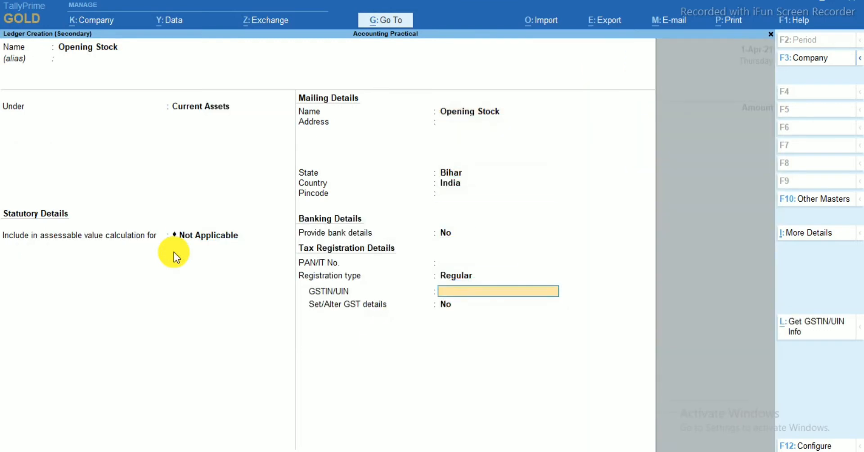
key(Return)
key(Return)
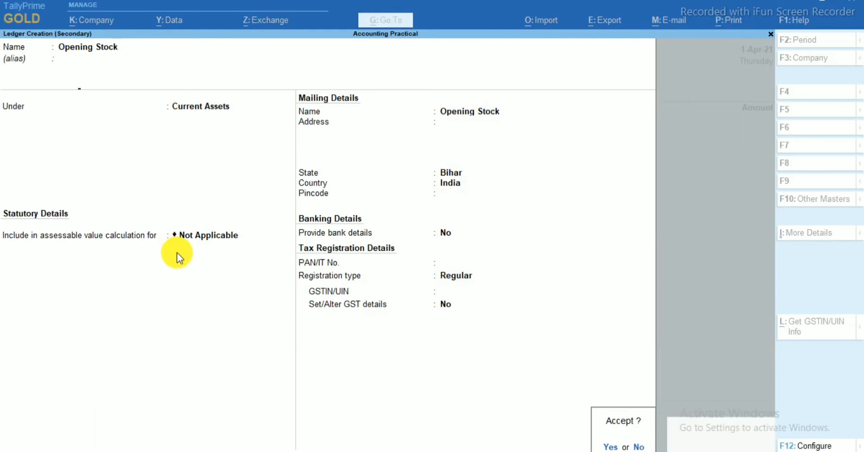
key(Return)
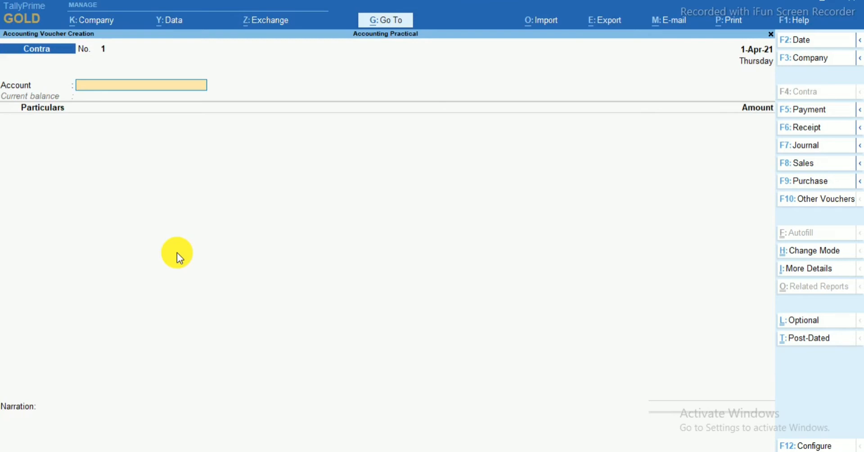
Leave the voucher and open the Opening Stock ledger for alteration
key(Escape)
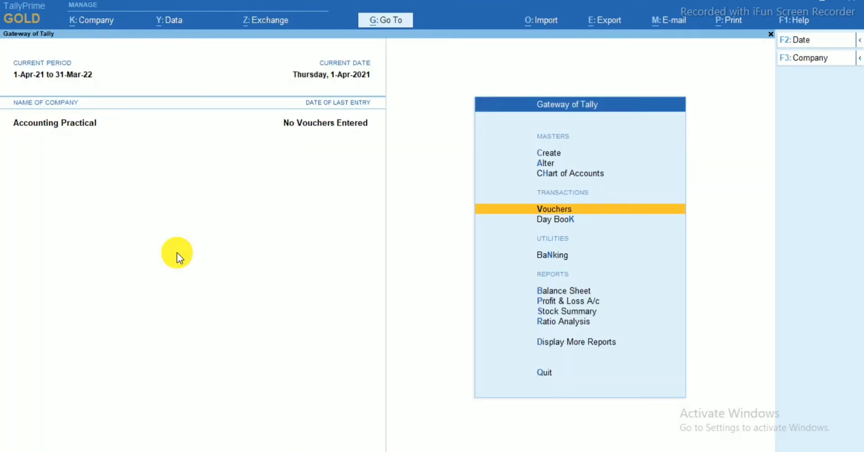
key(Up)
key(Up)
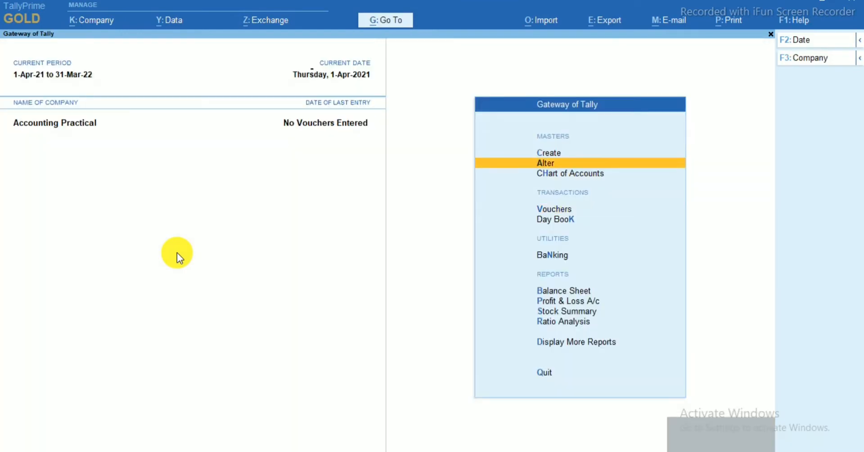
key(Return)
key(Down)
key(Return)
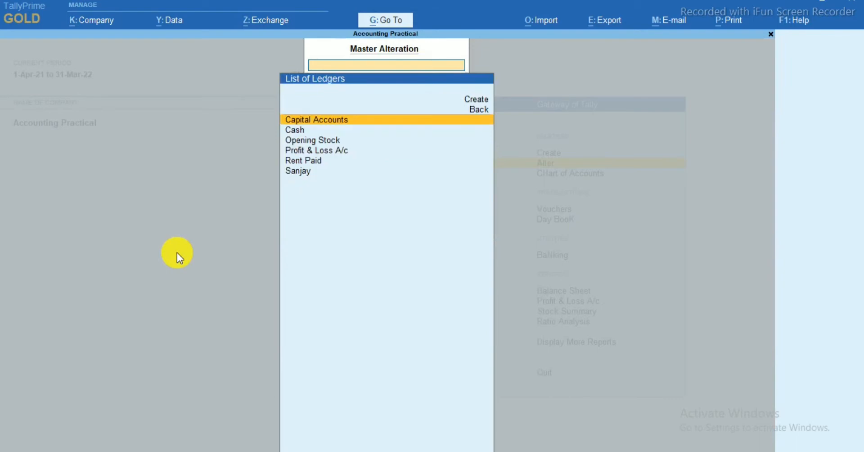
key(Down)
key(Down)
key(Return)
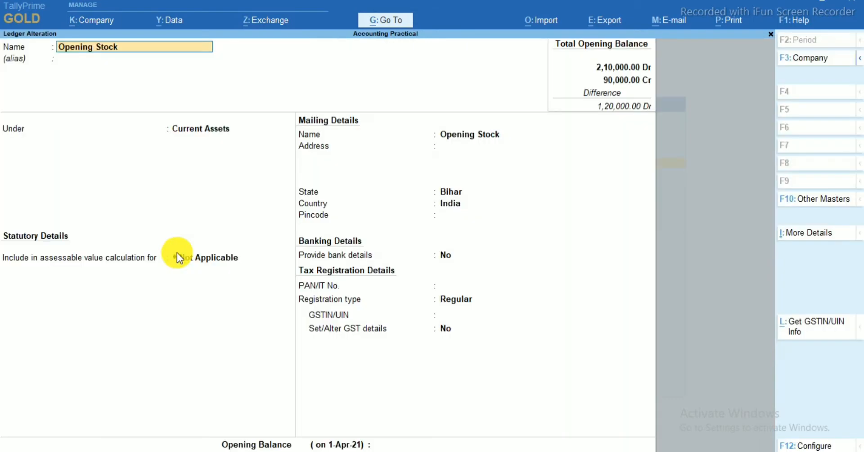
Keep the Opening Stock ledger's existing name, group, statutory, mailing, banking and tax details, proceeding to its opening balance
key(Return)
key(Return)
key(Return)
key(Return)
key(Return)
key(Return)
key(Return)
key(Return)
key(Return)
key(Return)
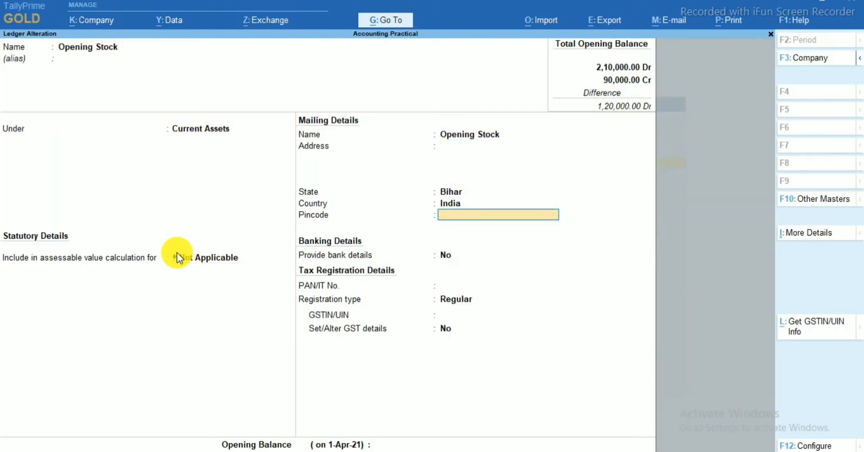
key(Return)
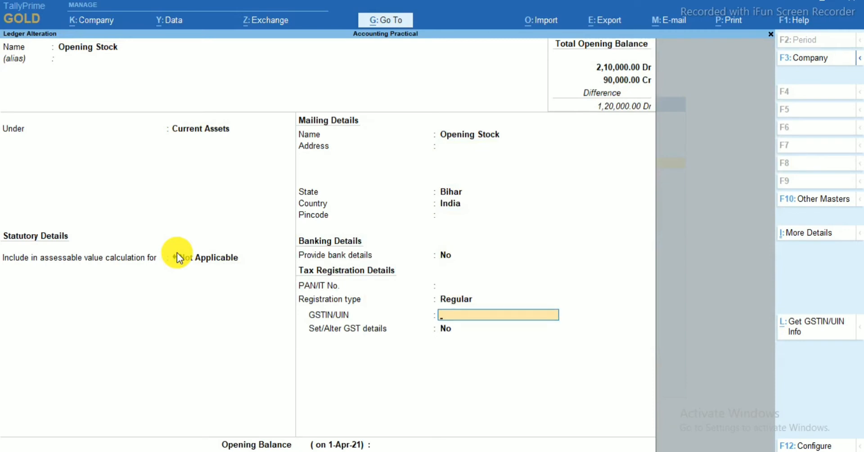
key(Return)
key(Return)
key(Return)
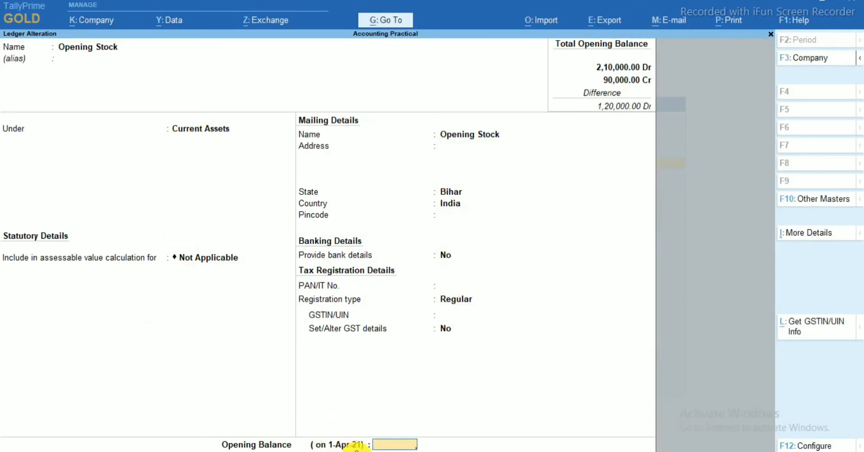
Check the Opening Stock balance in the Word table, return to TallyPrime, set the ledger's opening balance to 12,000 Dr and save
key(alt+Tab)
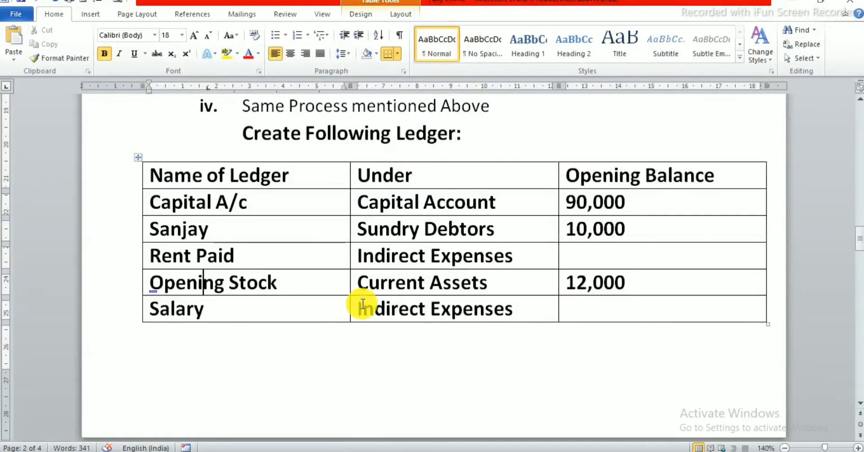
click(383, 451)
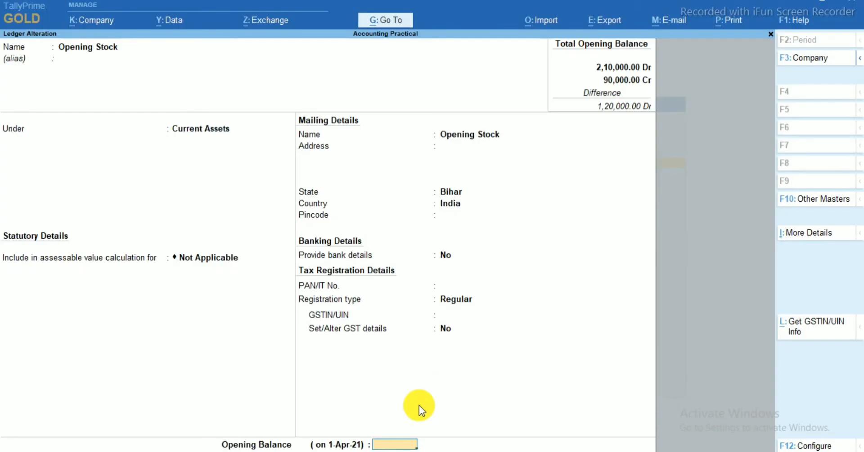
text(12000)
key(Return)
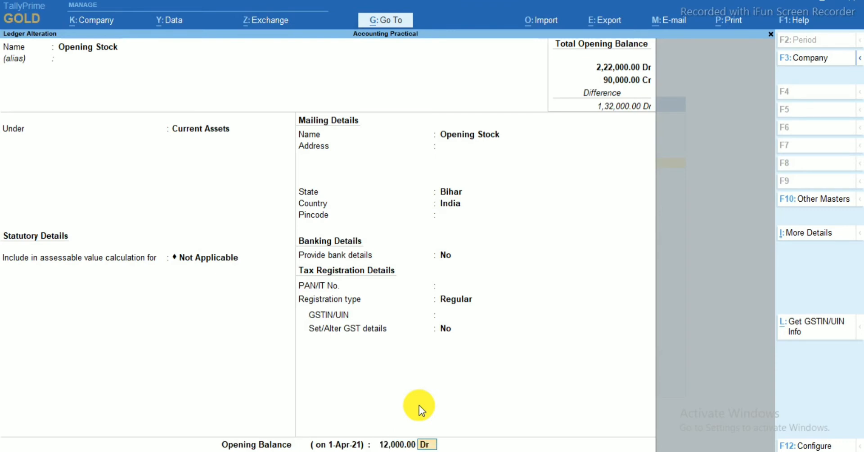
key(Return)
key(Return)
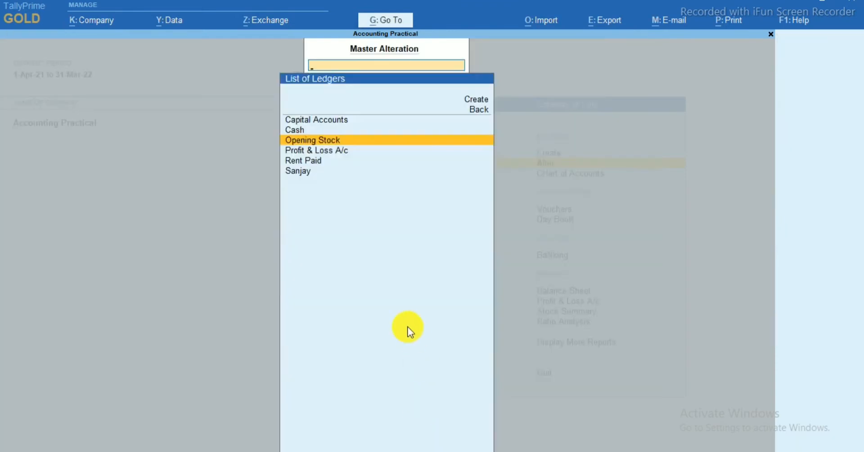
Check the Salary row in the Word table and return to the Gateway of Tally in TallyPrime
click(356, 451)
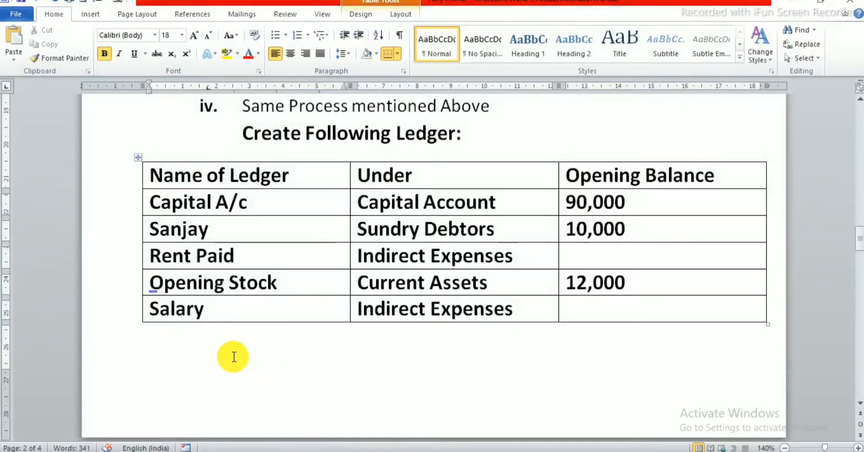
click(217, 314)
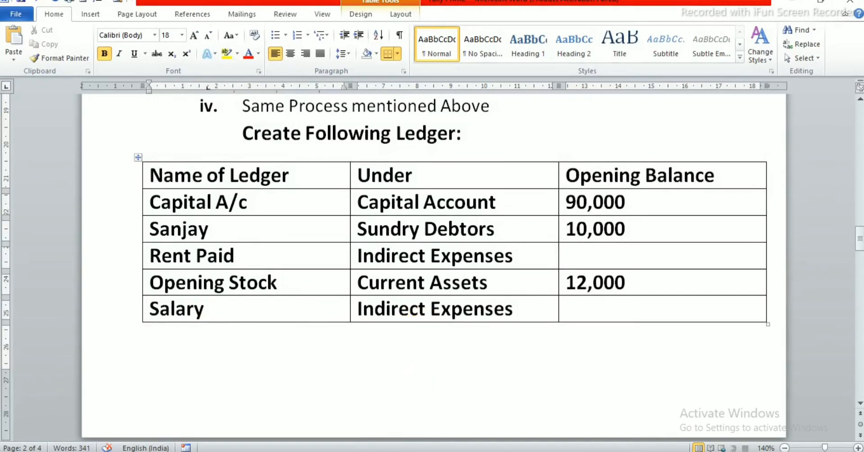
key(alt+Tab)
key(Escape)
key(Escape)
key(Escape)
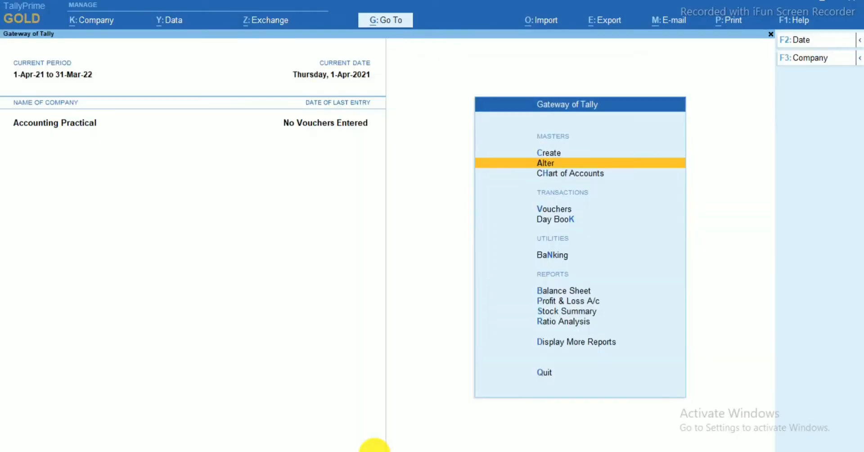
key(n)
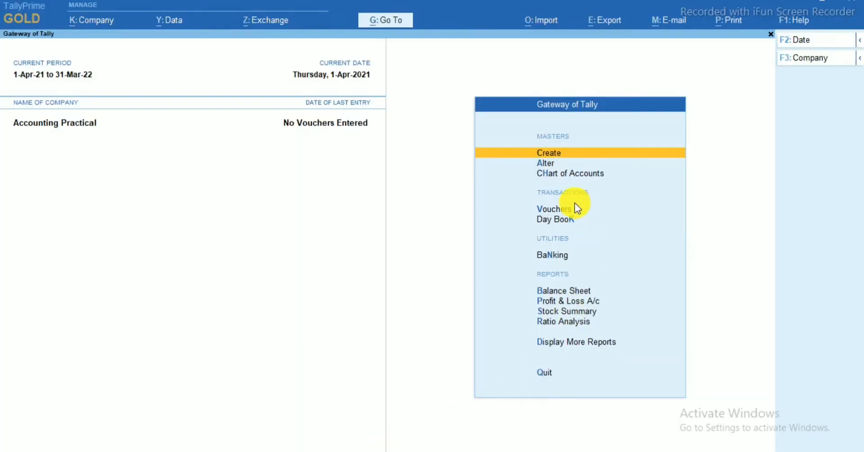
Start a new ledger from the voucher's account field and name it Salary without an alias
click(559, 209)
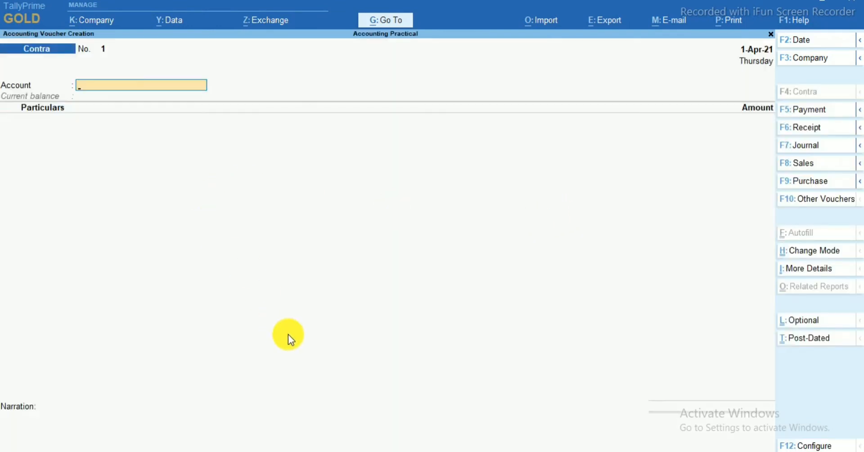
key(alt+c)
text(S)
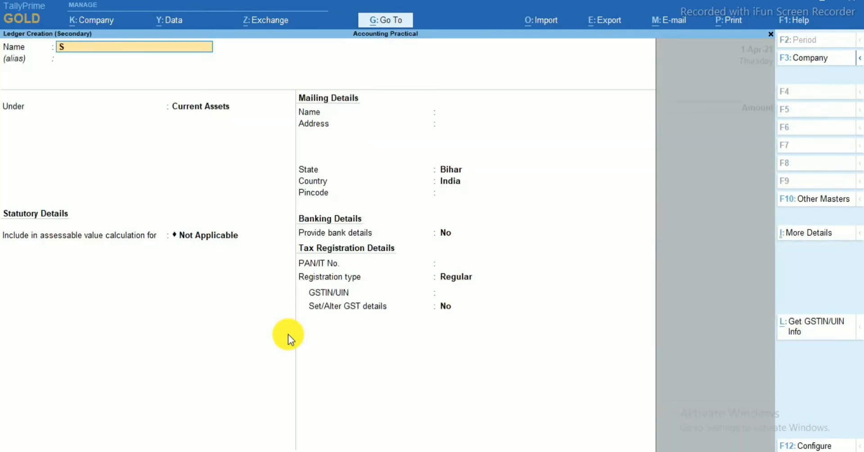
text(alary)
key(Return)
key(Return)
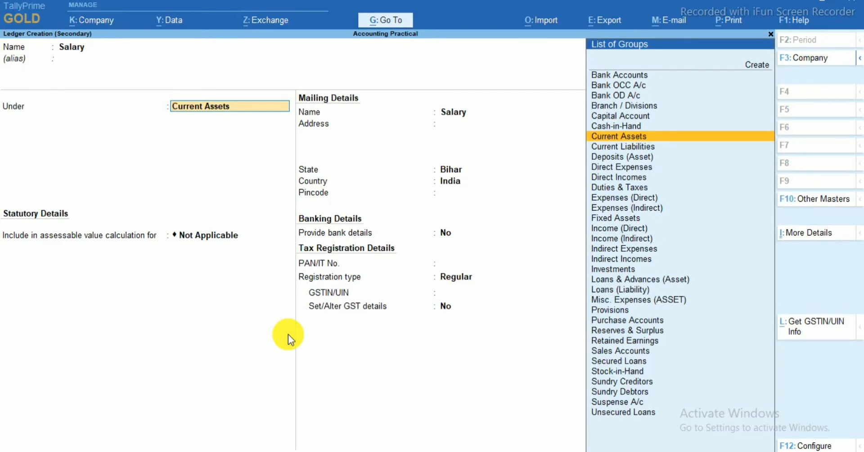
Place the Salary ledger under the Indirect Expenses group
text(Indi)
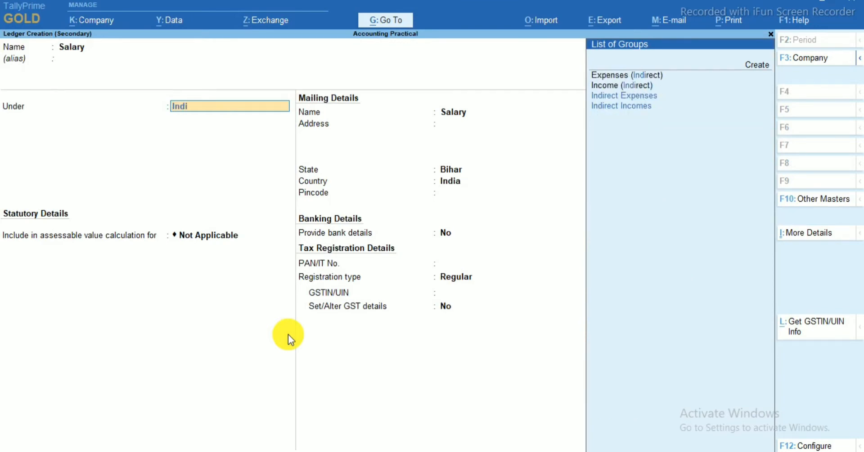
text(rect)
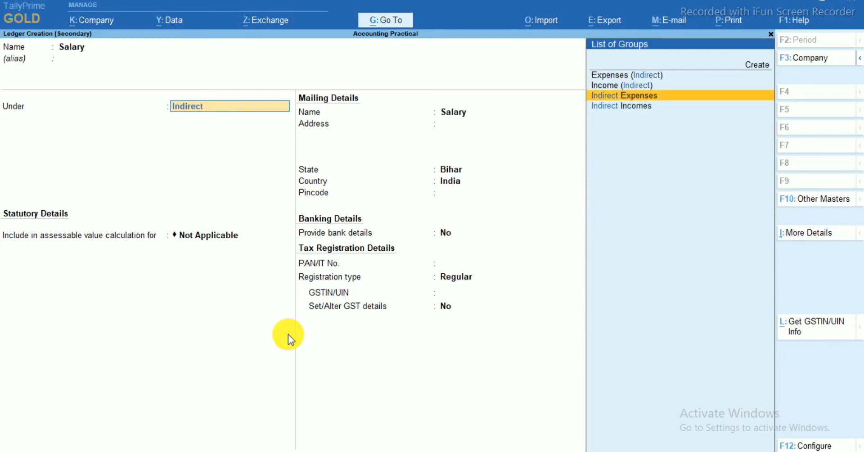
key(Return)
Keep the default ledger type, GST applicability and Services supply type, and save the Salary ledger
key(Return)
key(Return)
key(Return)
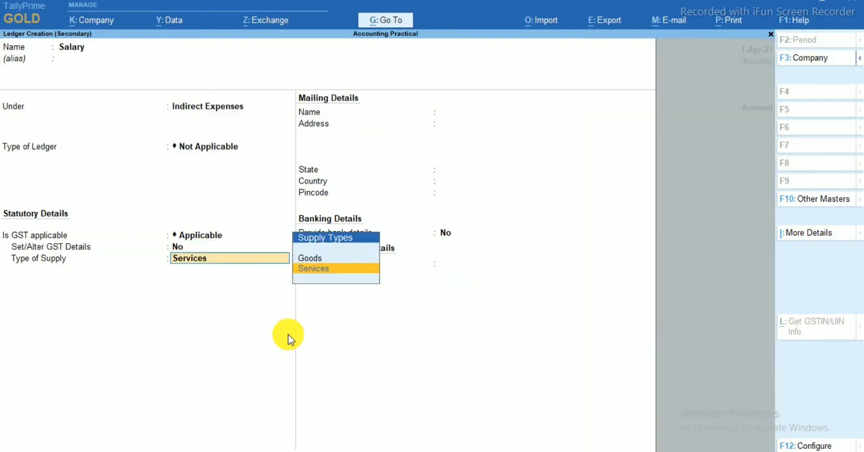
key(Return)
key(Return)
key(Return)
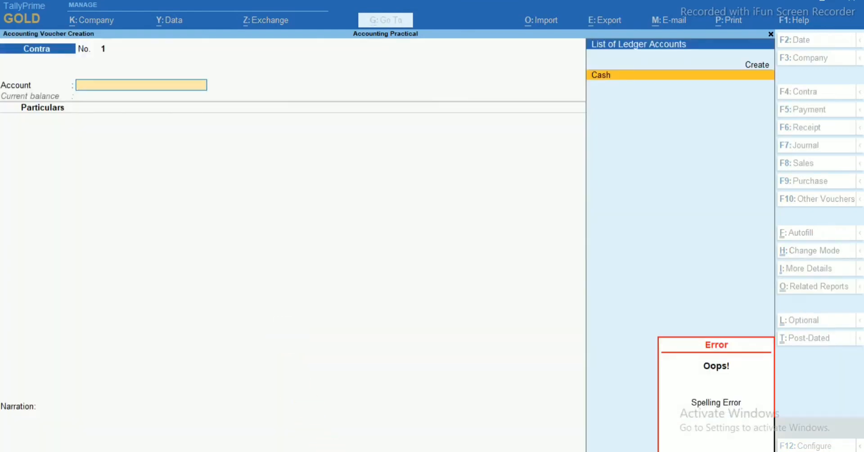
Switch to the Word notes and find the Steps to Display Ledger section below the ledger table
click(329, 451)
scroll(287, 308, up, 4)
scroll(286, 308, up, 2)
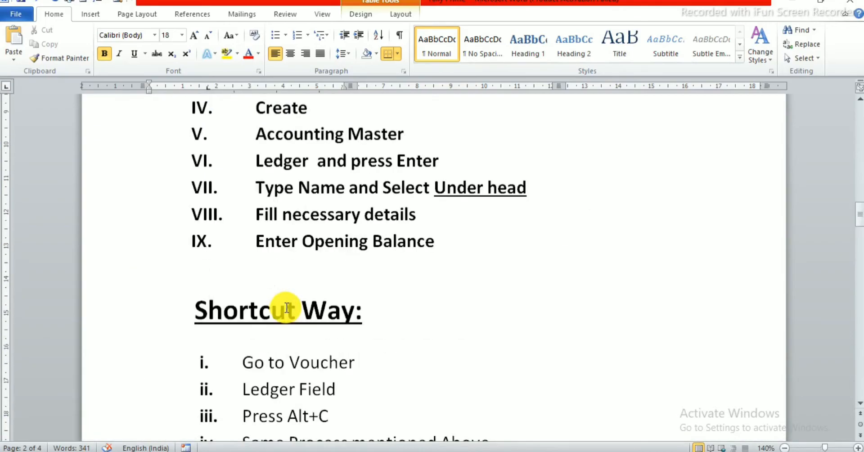
scroll(284, 309, down, 4)
click(285, 354)
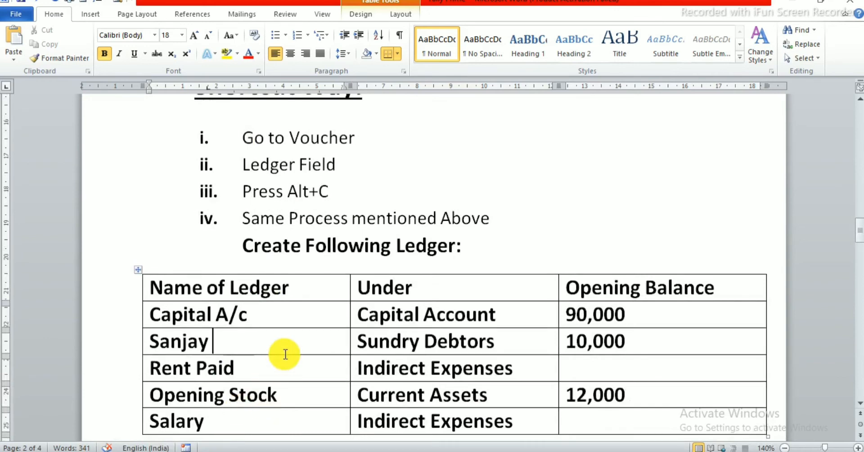
scroll(300, 334, down, 5)
click(317, 278)
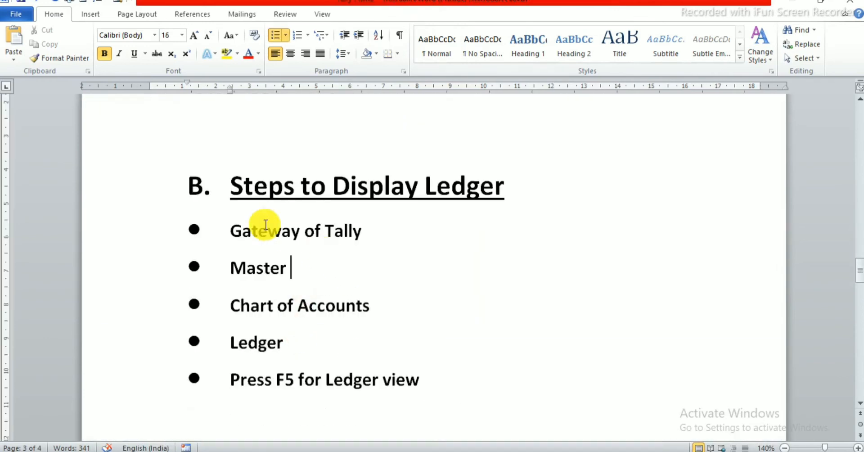
Read the Steps to Display Ledger in the notes, from Gateway of Tally through to the ledger view
click(425, 186)
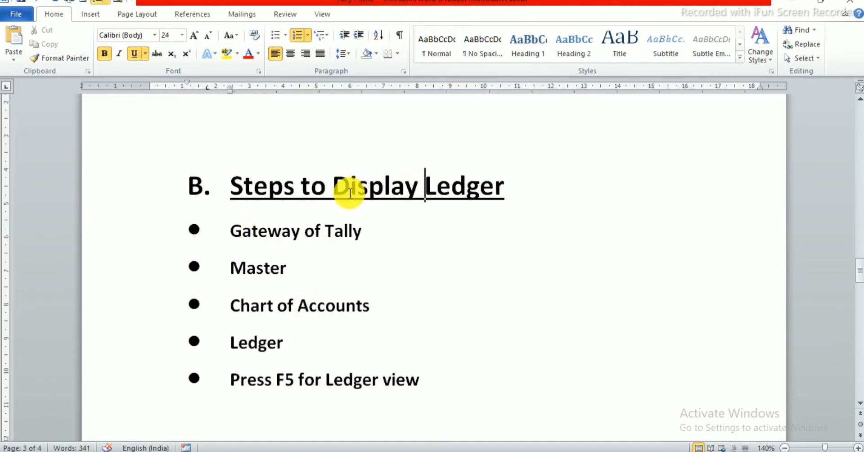
click(264, 230)
click(362, 230)
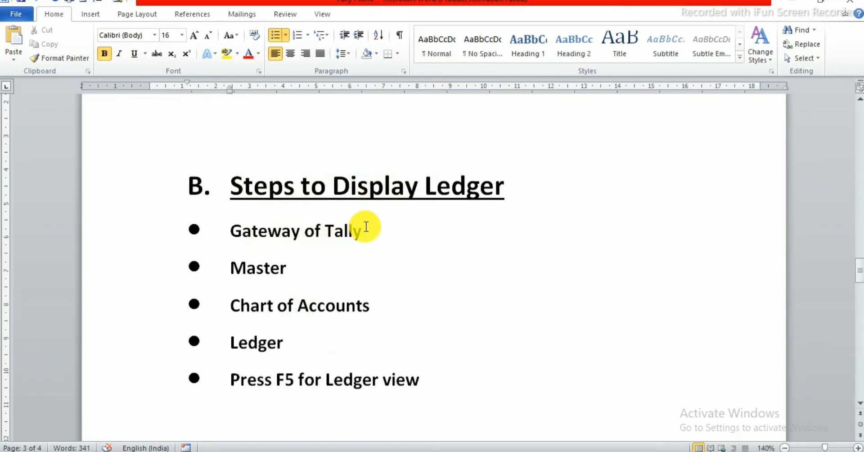
click(257, 268)
click(242, 305)
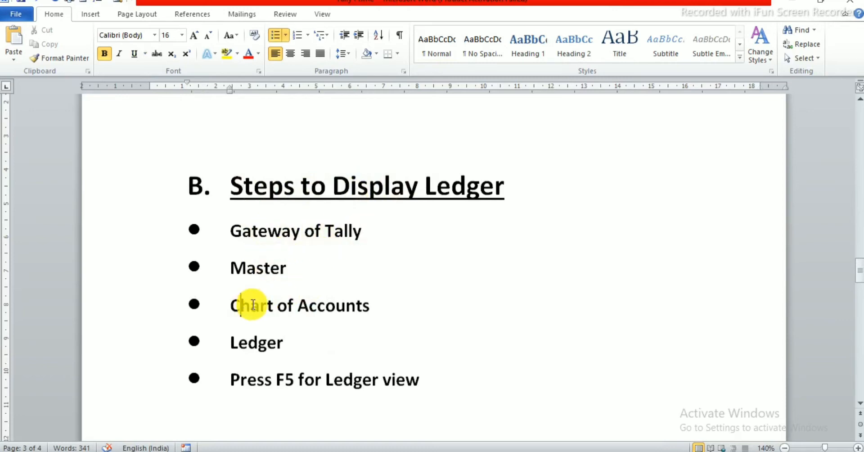
click(362, 305)
click(301, 341)
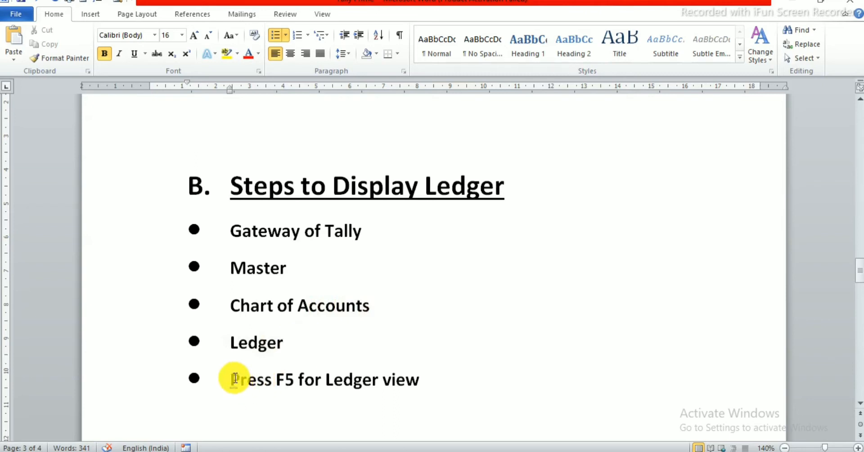
drag(231, 379, 388, 394)
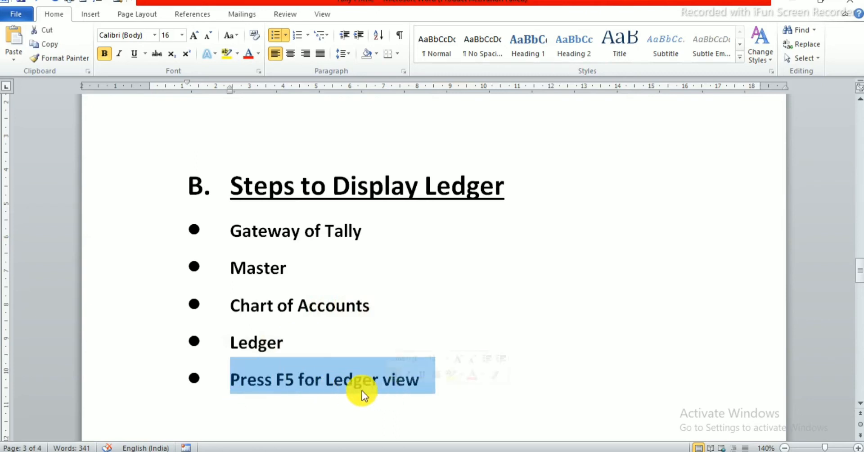
click(434, 282)
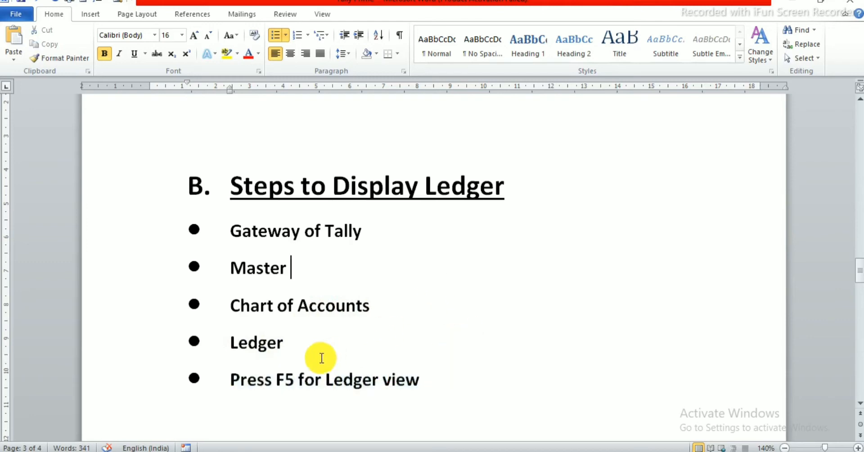
drag(231, 380, 407, 379)
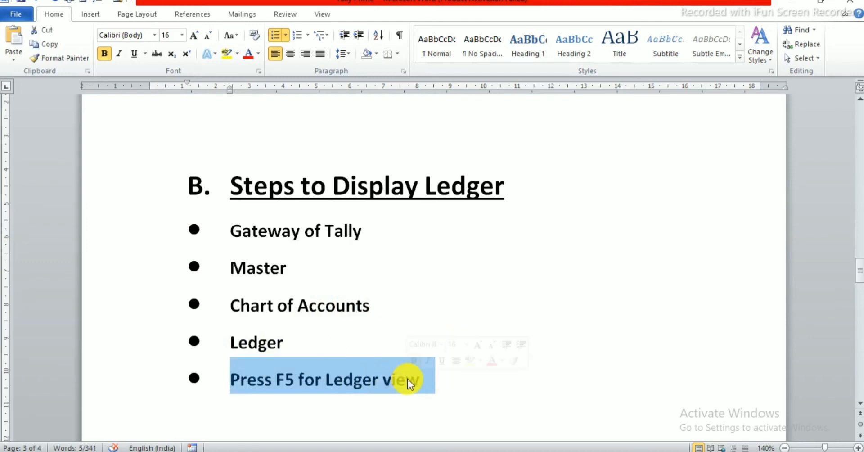
click(326, 336)
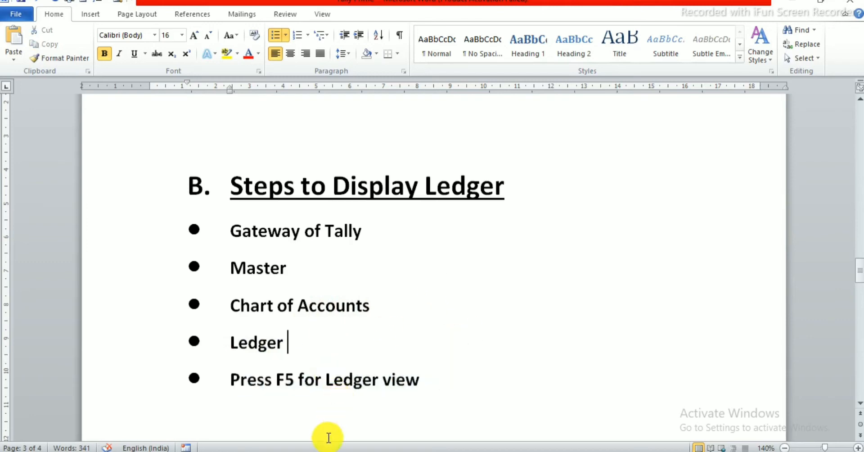
Switch back to TallyPrime and leave the contra voucher for the Gateway of Tally
click(295, 451)
key(Escape)
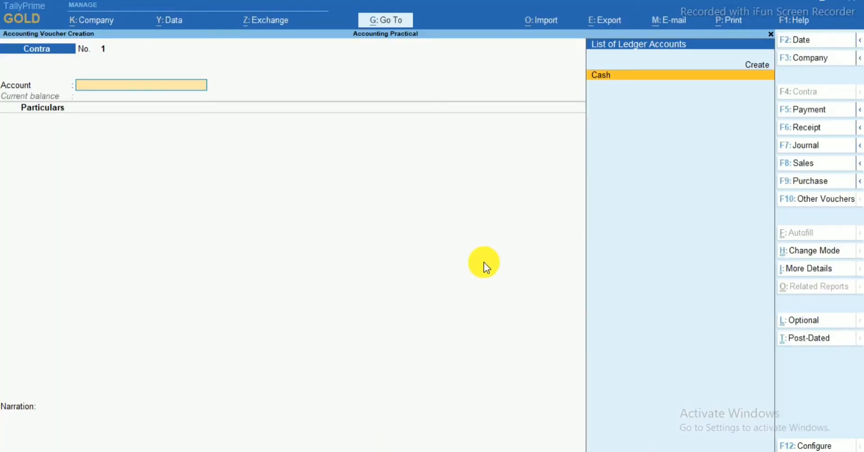
key(Escape)
key(Escape)
key(n)
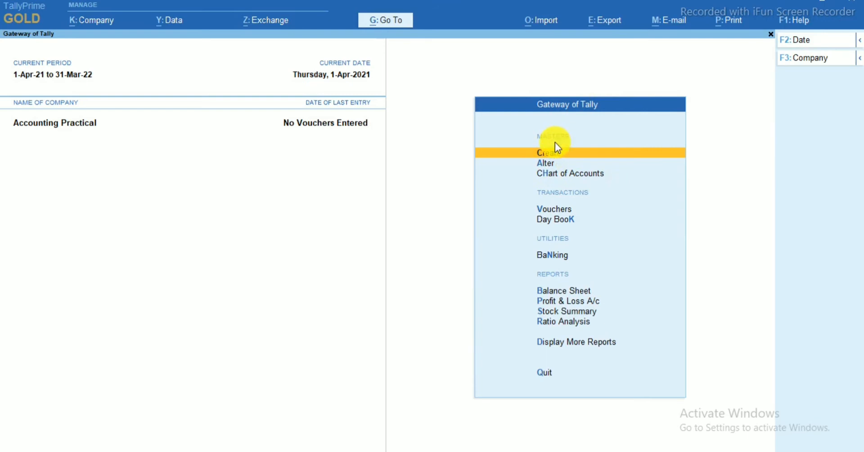
Display the list of ledgers in the Chart of Accounts
click(544, 170)
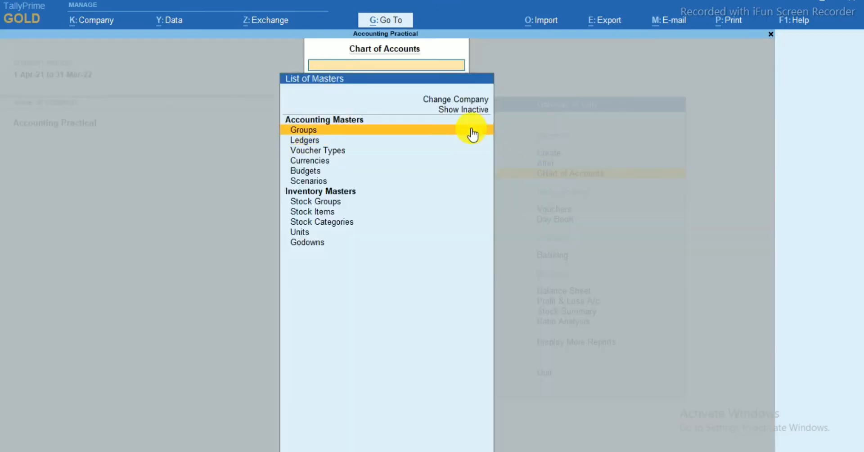
key(Down)
key(Escape)
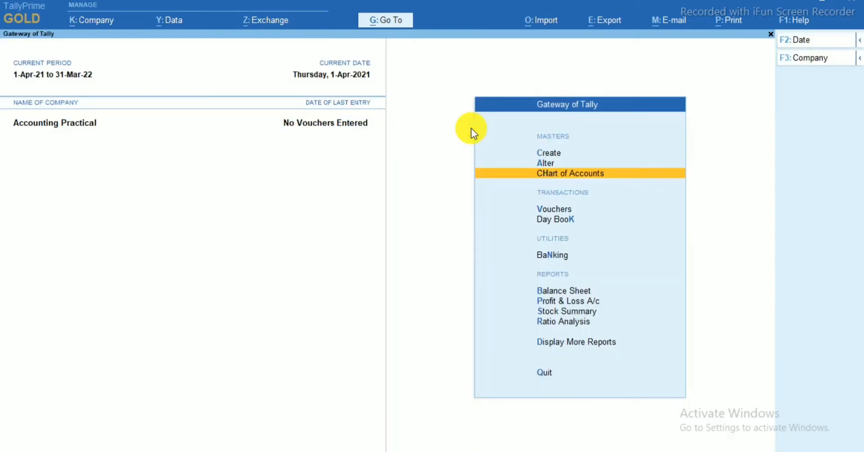
key(Return)
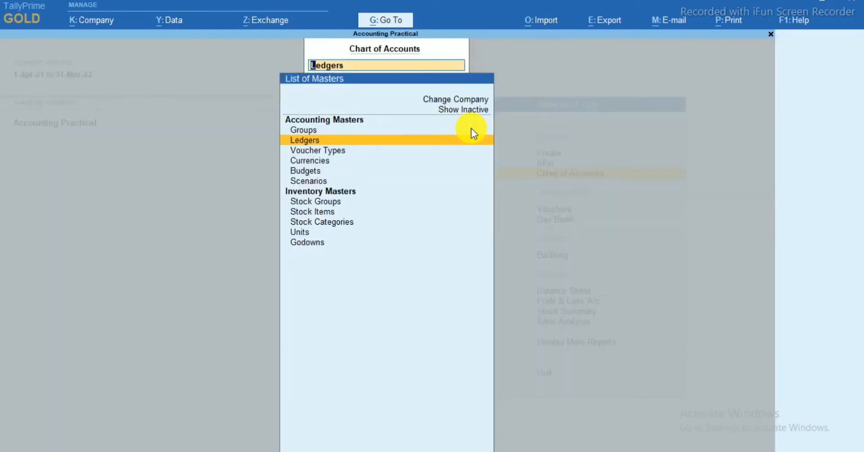
key(Return)
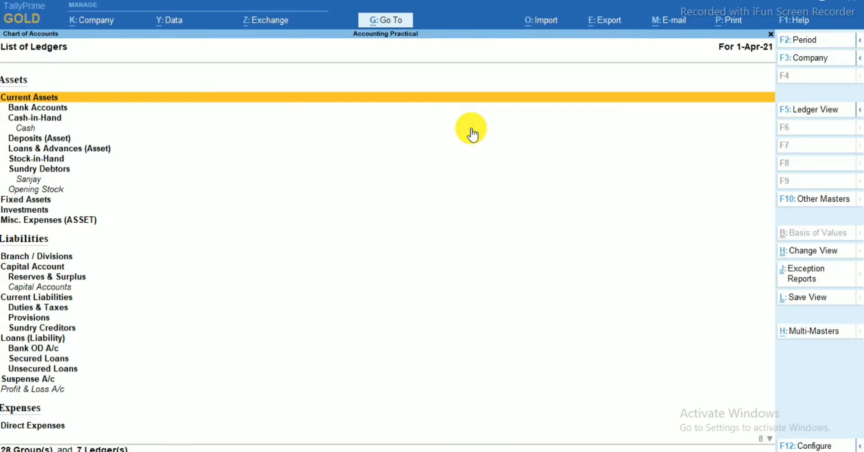
Look through the grouped list of ledgers in the Chart of Accounts and change it to the Ledger View
scroll(132, 143, down, 12)
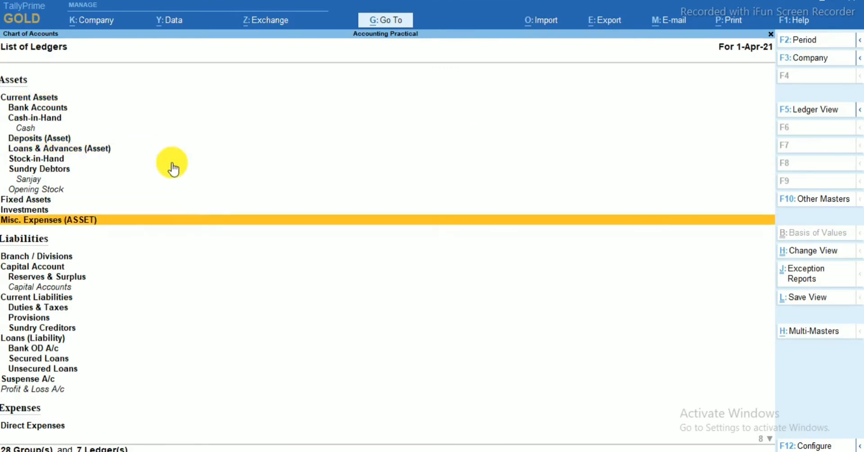
scroll(174, 155, down, 6)
scroll(260, 102, up, 6)
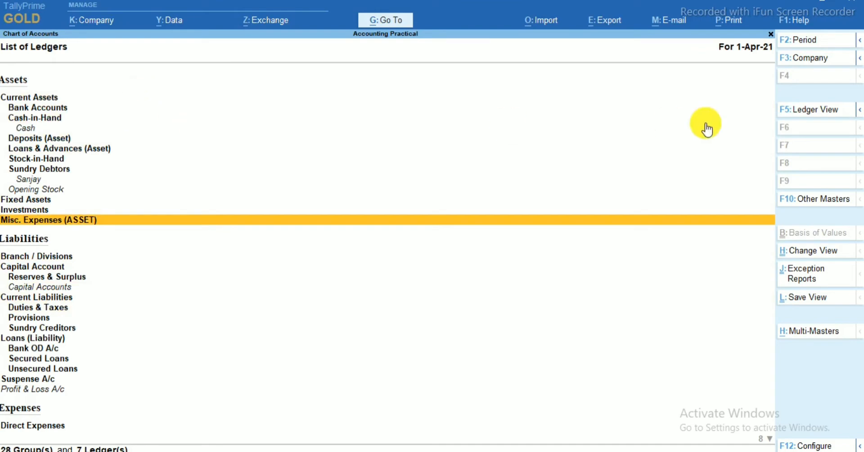
click(818, 112)
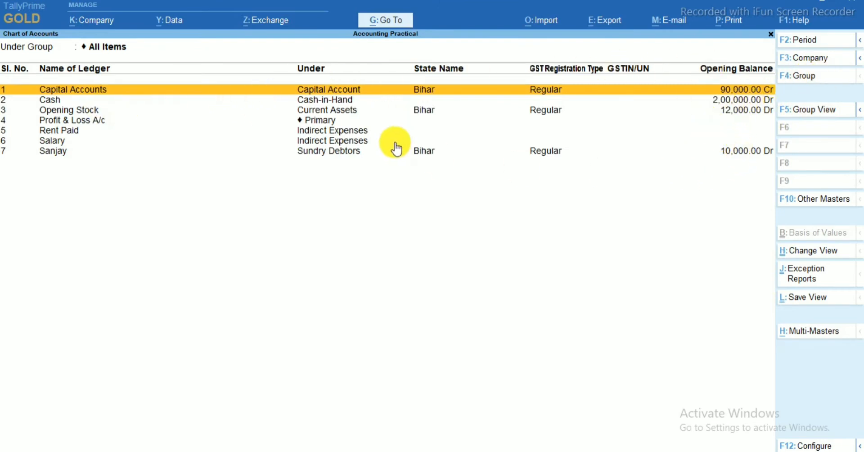
Switch to the Word notes and find the Steps to Alter Ledger in Tally prime section below Steps to Display Ledger
mouse_move(353, 448)
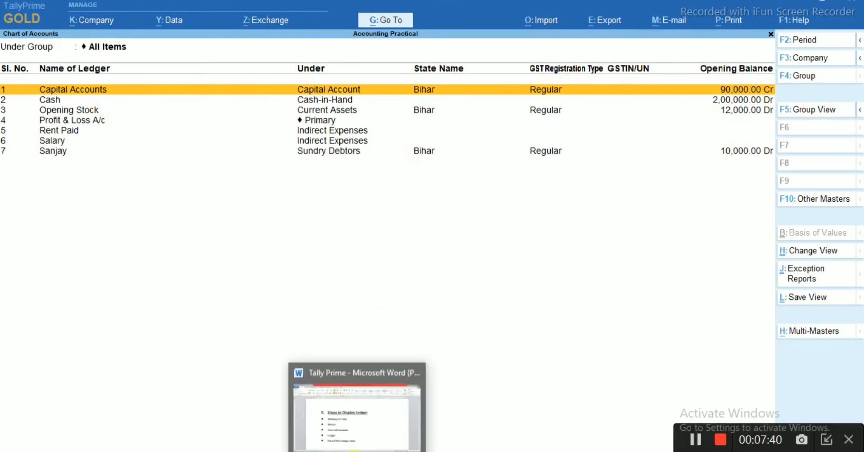
click(358, 434)
scroll(398, 214, up, 8)
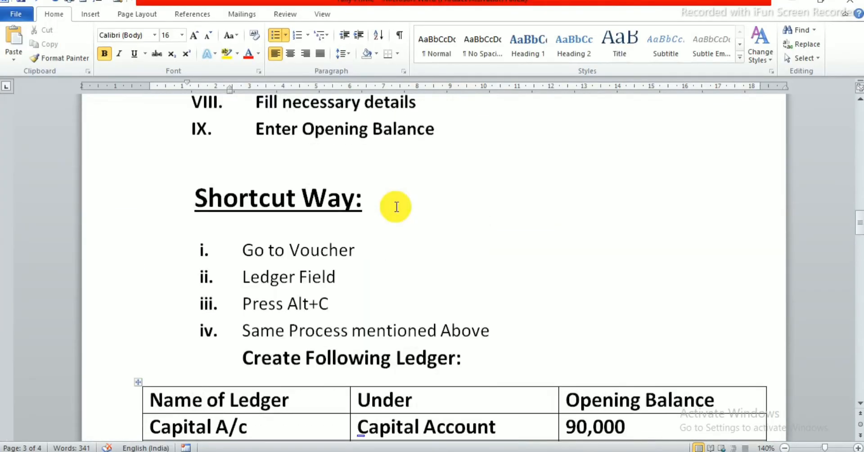
scroll(396, 206, down, 12)
scroll(391, 197, down, 6)
scroll(393, 191, up, 2)
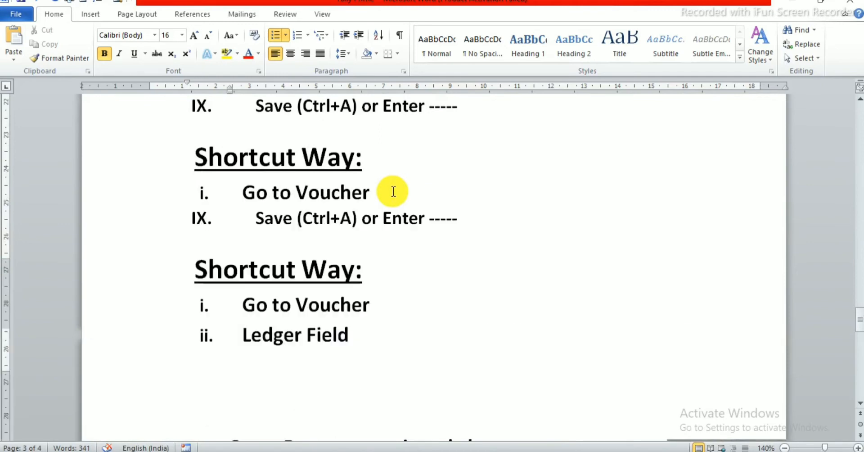
scroll(394, 191, up, 2)
scroll(394, 191, down, 4)
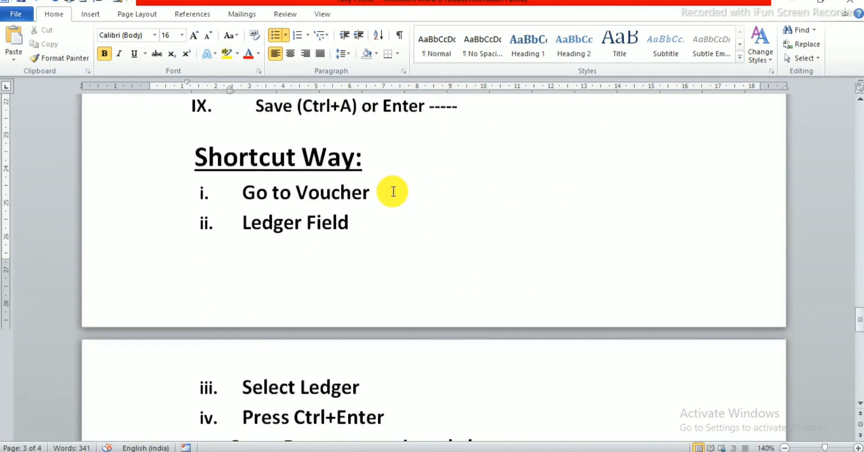
scroll(394, 191, down, 6)
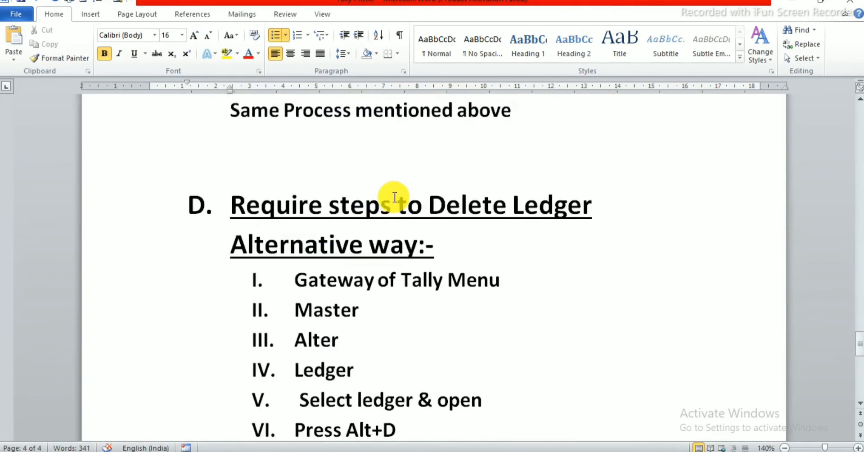
scroll(394, 196, up, 10)
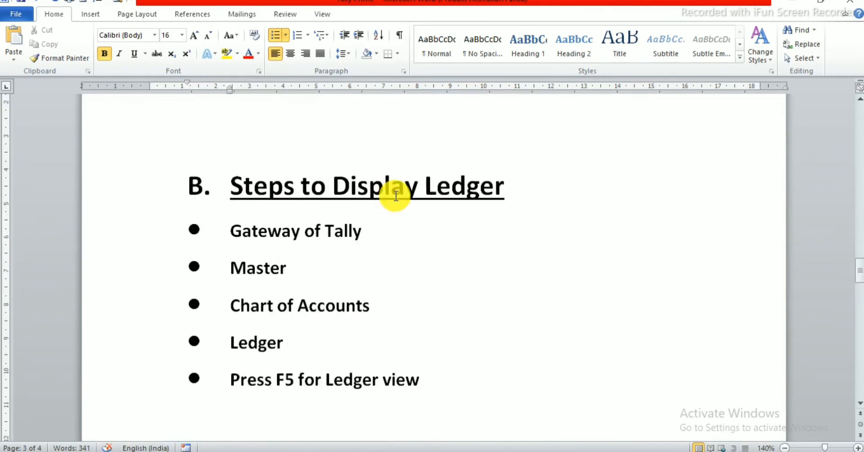
scroll(396, 195, down, 4)
click(420, 191)
scroll(414, 192, down, 2)
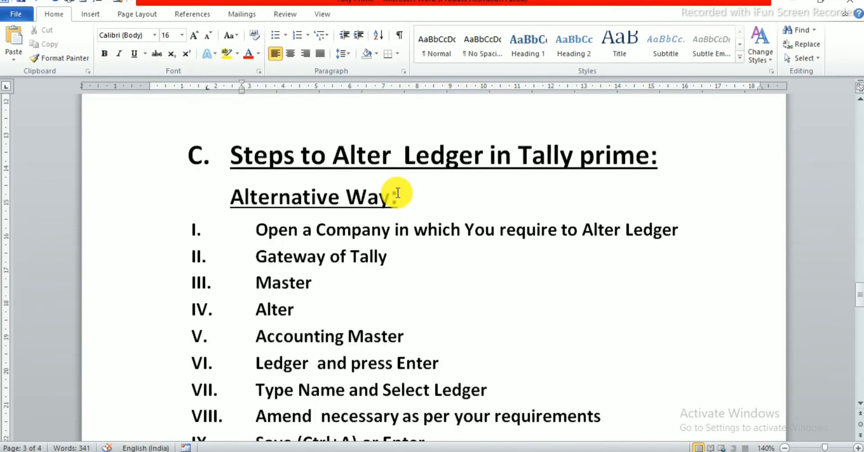
Examine the Steps to Alter Ledger heading and its two methods, Alternative Way and Shortcut Way
click(231, 155)
click(580, 156)
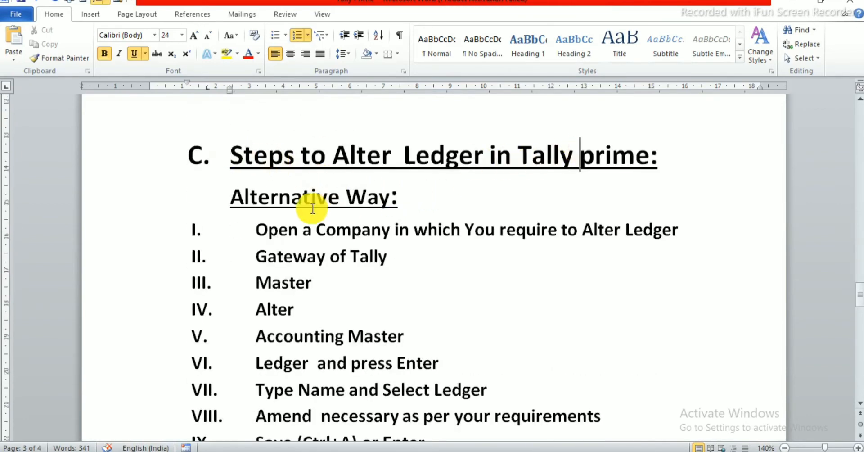
scroll(259, 194, down, 5)
click(264, 281)
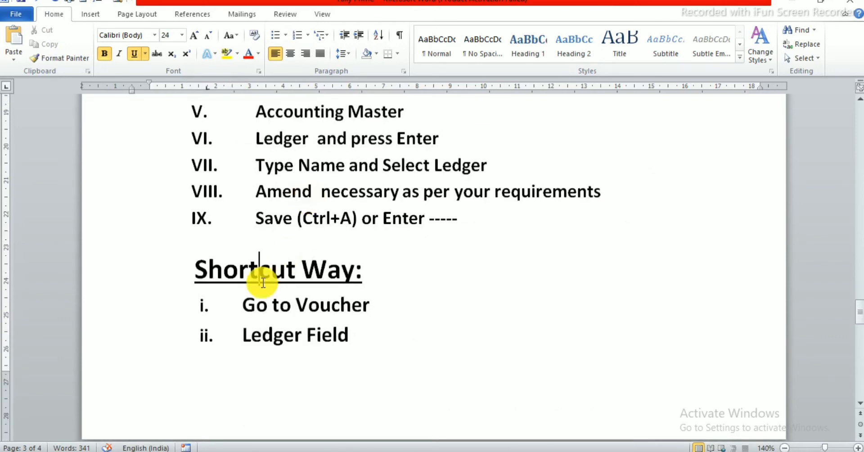
scroll(381, 267, up, 2)
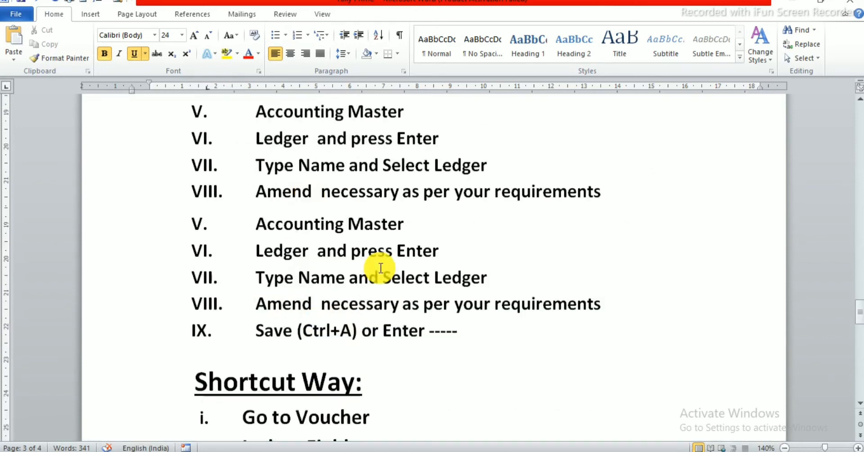
scroll(360, 220, up, 2)
click(340, 257)
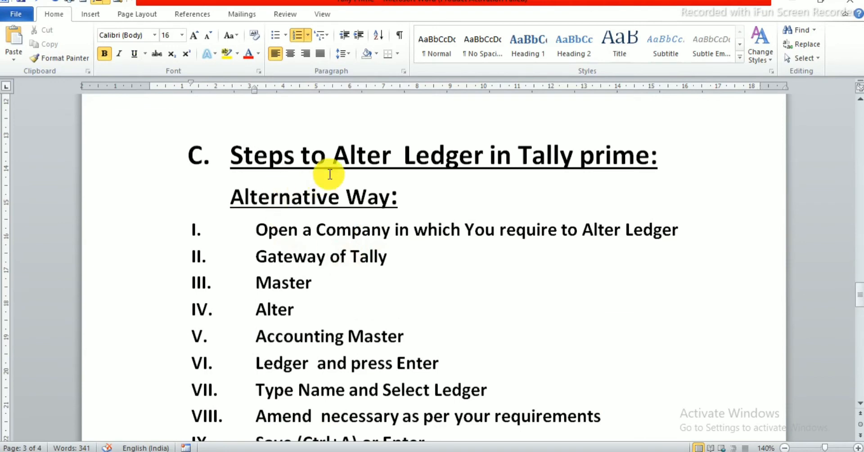
click(561, 156)
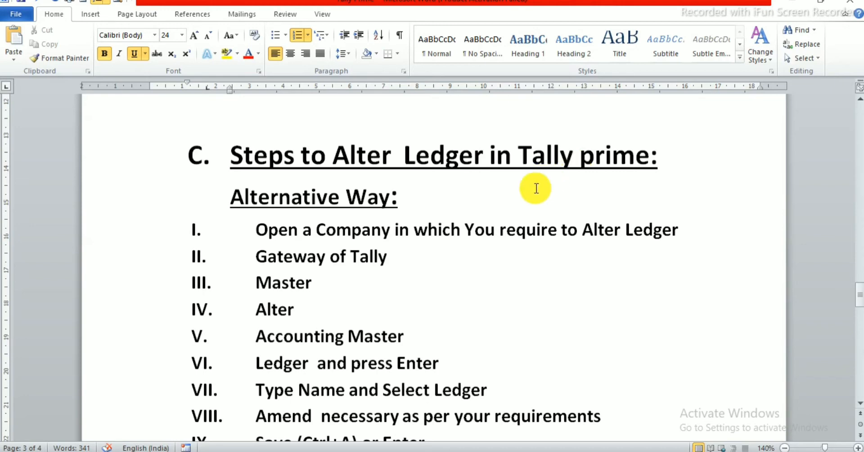
click(521, 203)
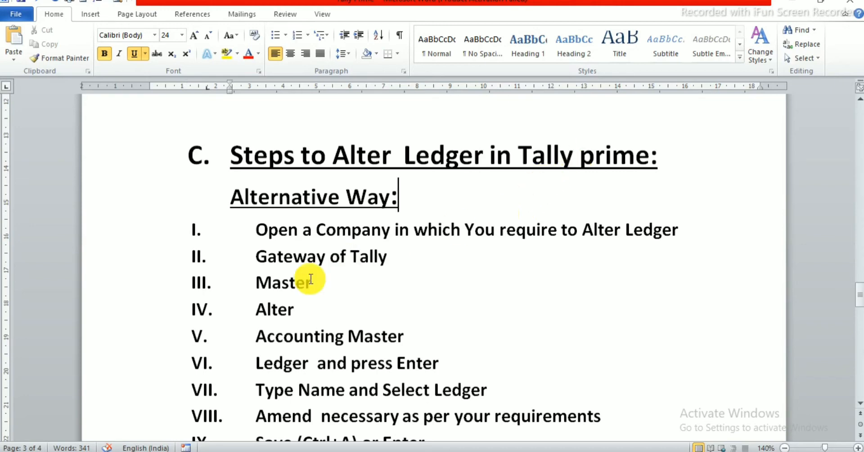
Read the Alter item and the first Alternative Way instruction about opening the company whose ledger needs altering
drag(252, 309, 300, 311)
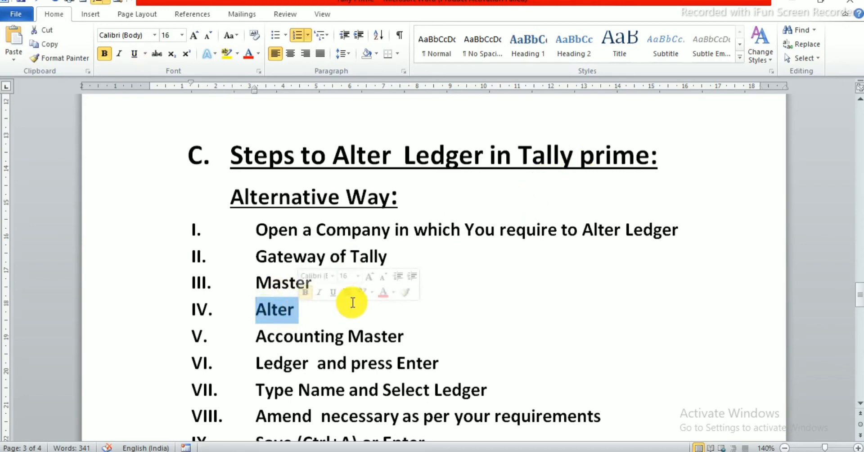
click(396, 313)
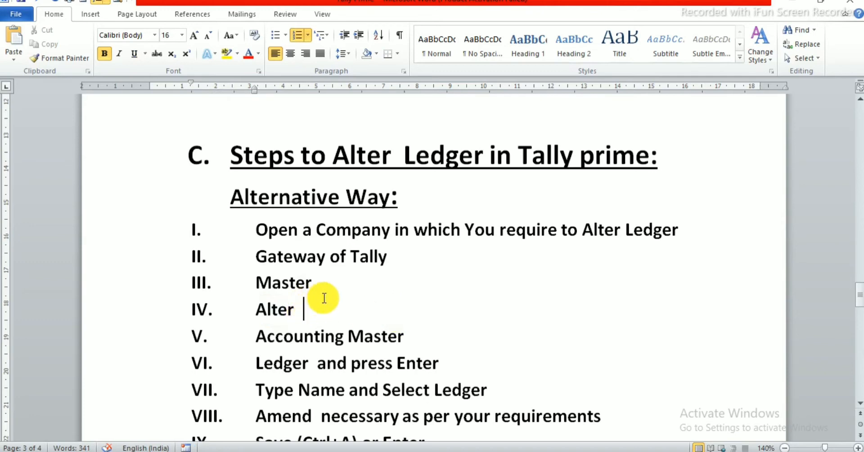
scroll(322, 279, down, 2)
scroll(309, 276, up, 2)
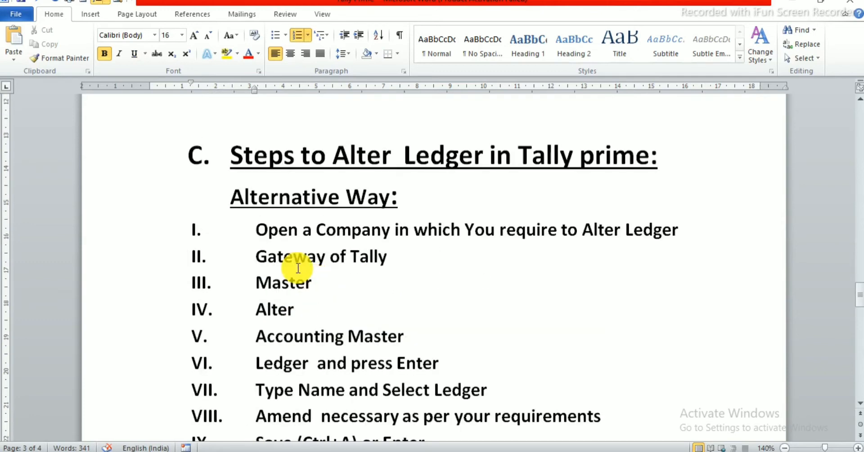
click(260, 229)
click(362, 229)
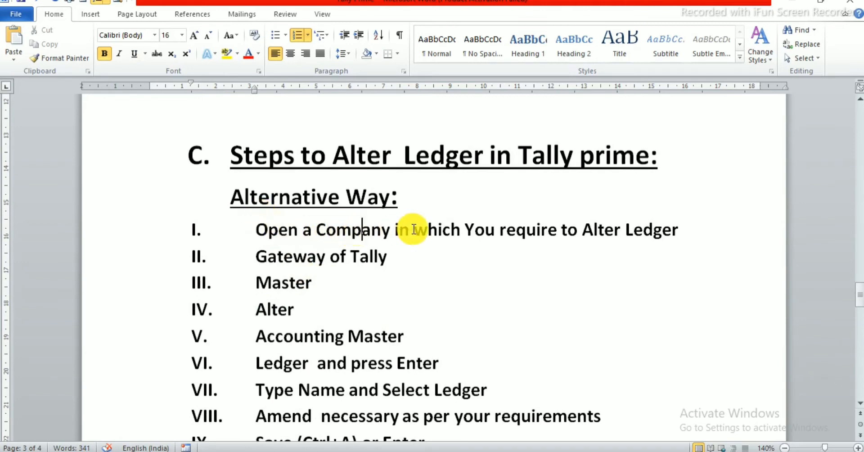
click(648, 229)
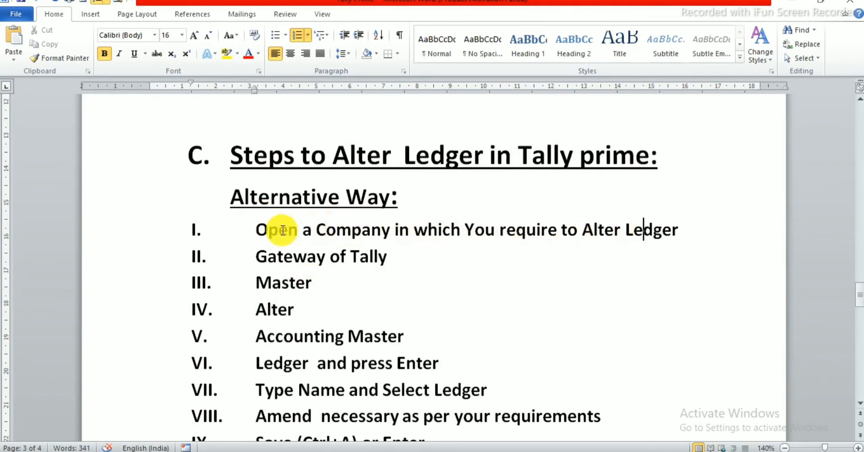
drag(257, 229, 689, 231)
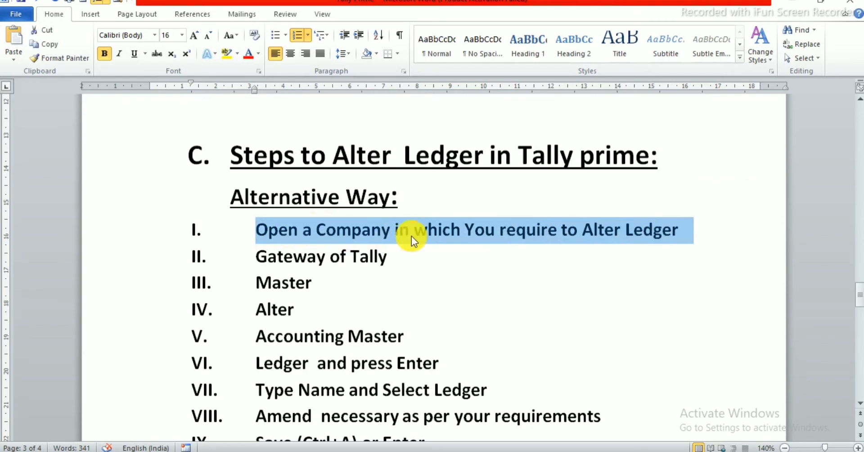
Read the remaining Alternative Way instructions for altering a ledger, from Gateway of Tally through amending the details and saving
scroll(332, 261, down, 3)
drag(257, 145, 387, 144)
click(260, 170)
drag(286, 181, 275, 198)
click(277, 197)
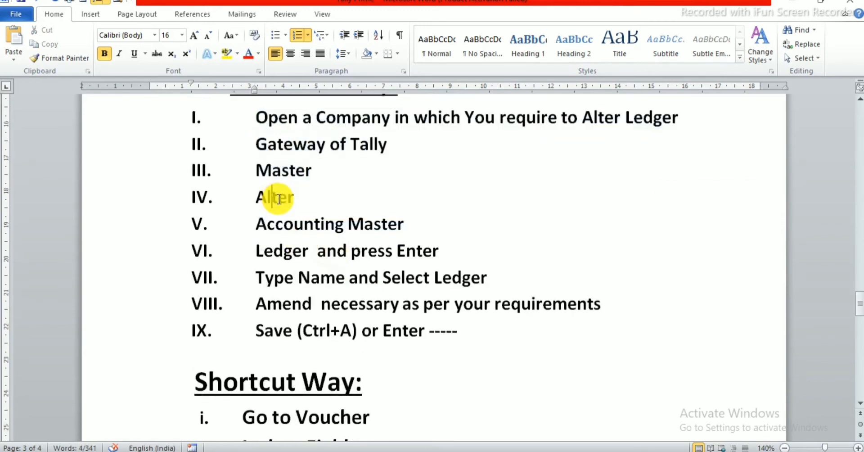
drag(254, 223, 394, 226)
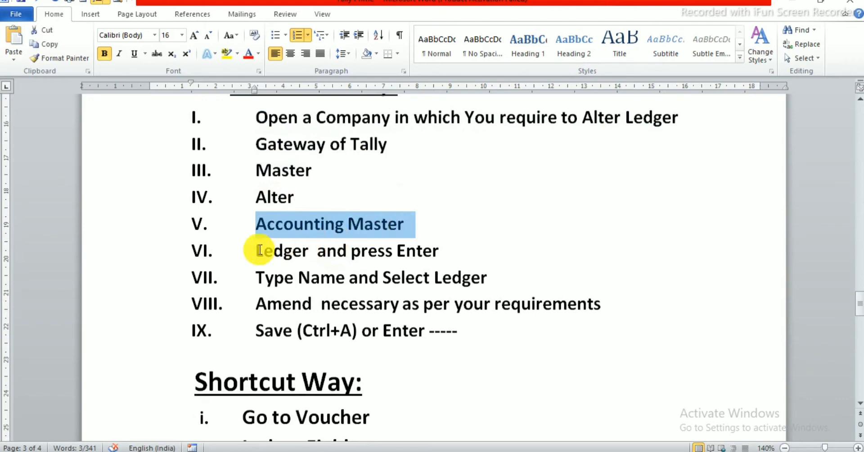
drag(256, 251, 411, 252)
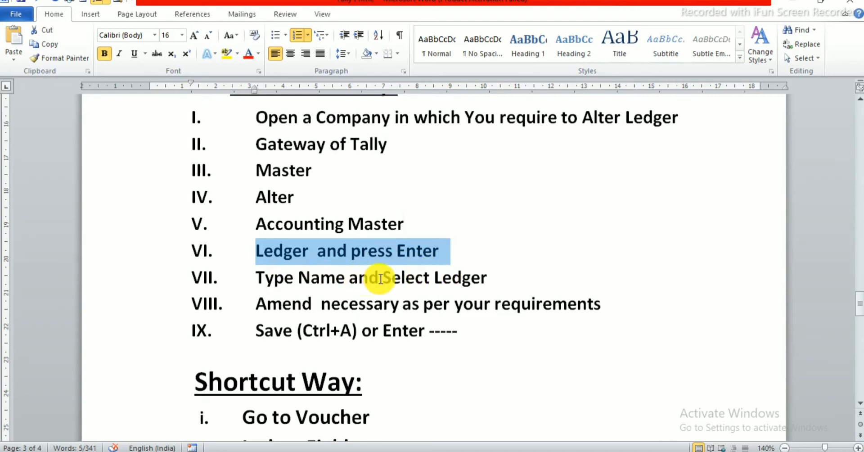
click(336, 279)
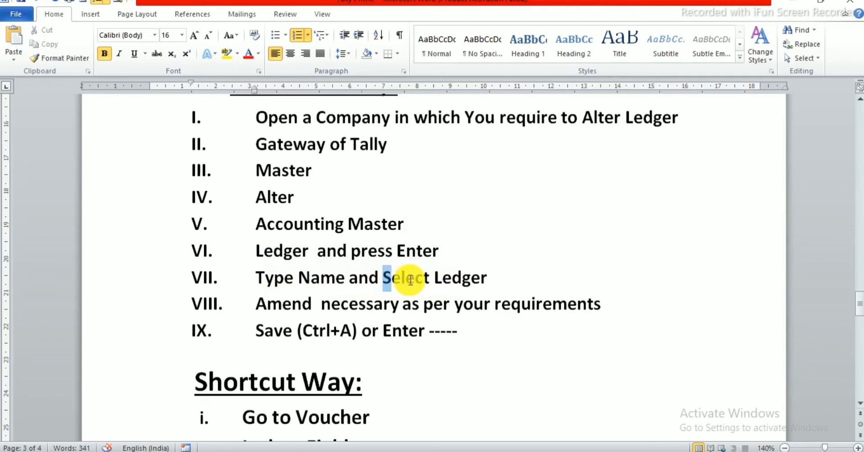
drag(384, 279, 459, 282)
drag(258, 304, 540, 309)
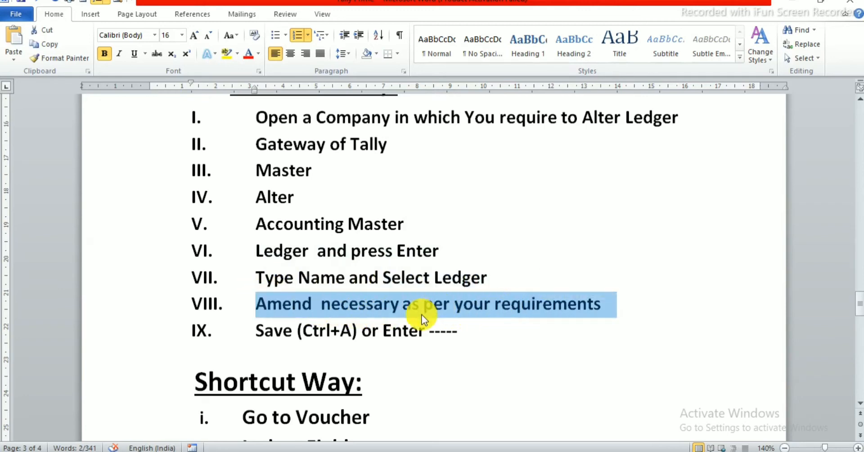
drag(248, 330, 367, 328)
scroll(282, 302, down, 5)
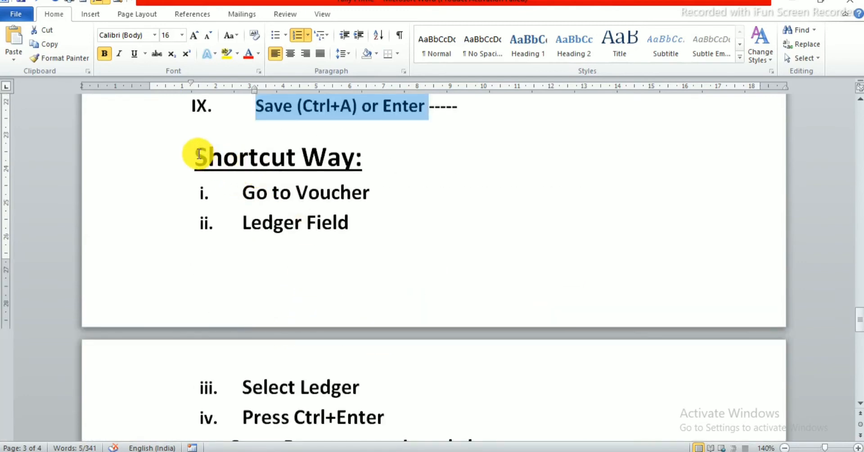
Read the Shortcut Way of altering a ledger in the notes, from Go to Voucher through the Ctrl+Enter instruction
drag(198, 154, 313, 158)
click(354, 158)
click(257, 194)
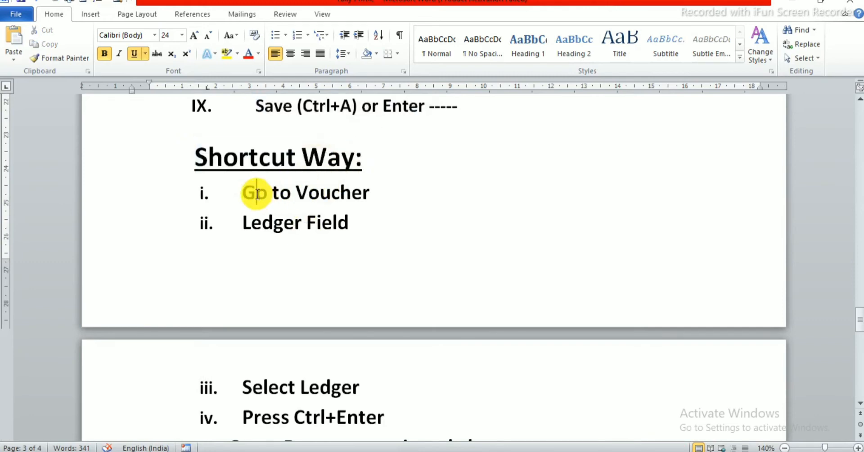
drag(242, 223, 356, 228)
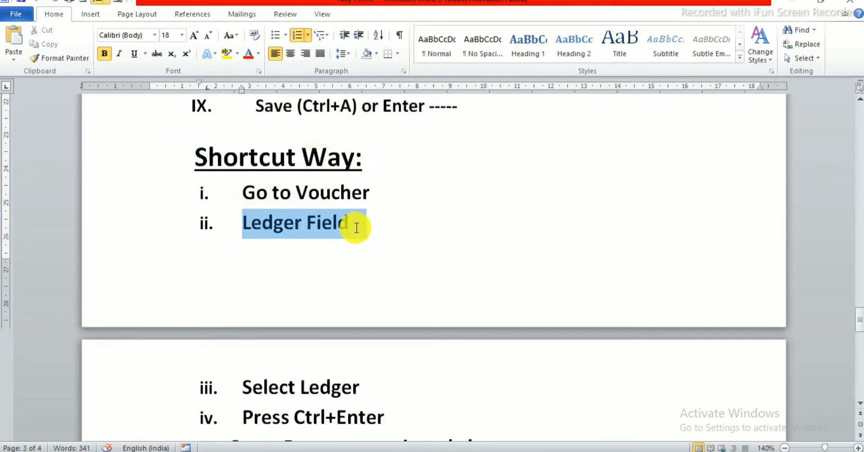
scroll(338, 237, down, 2)
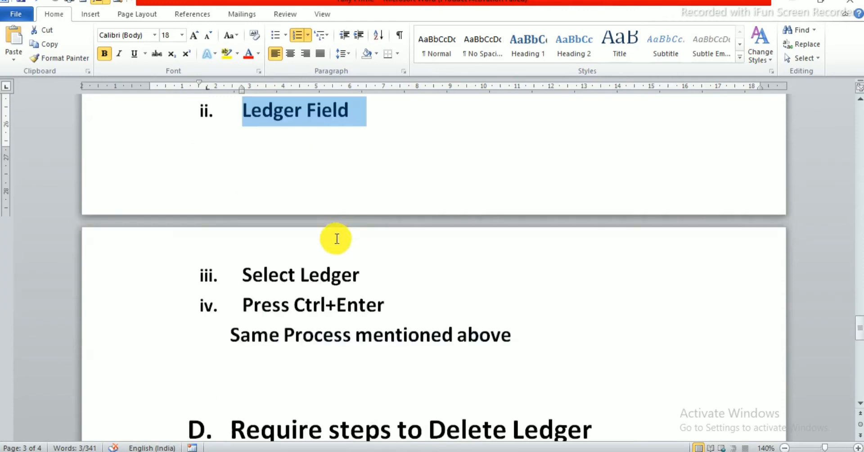
click(241, 273)
drag(282, 267, 366, 308)
click(241, 308)
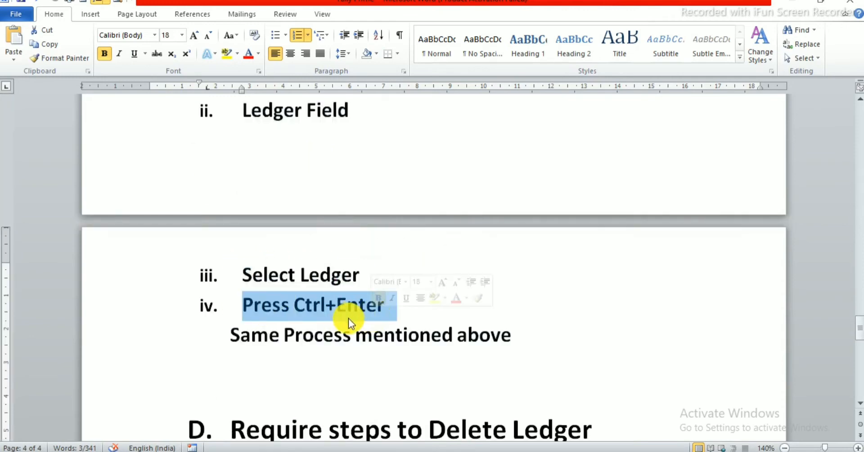
scroll(353, 274, up, 10)
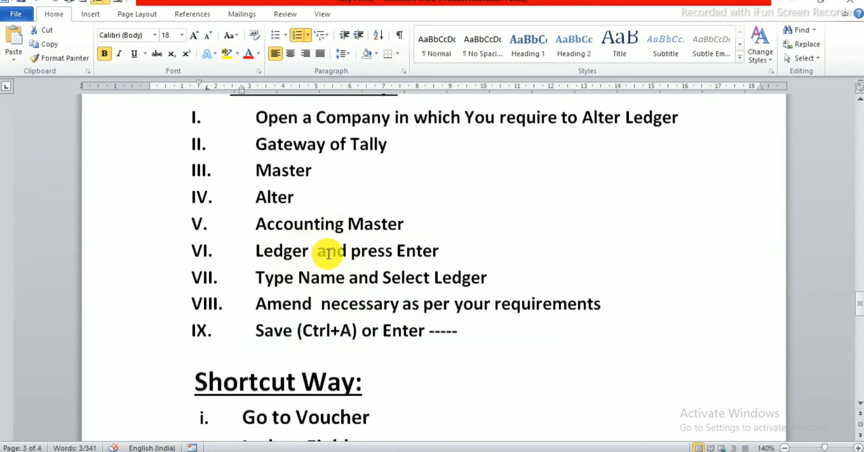
scroll(329, 254, down, 5)
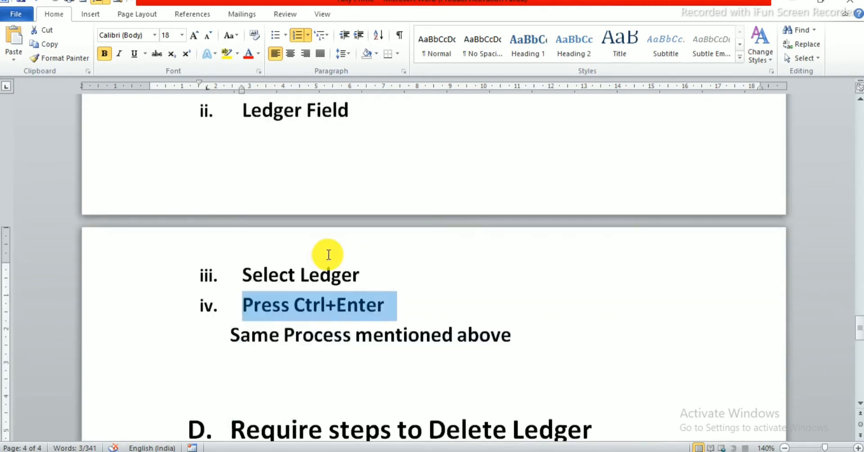
scroll(329, 254, down, 2)
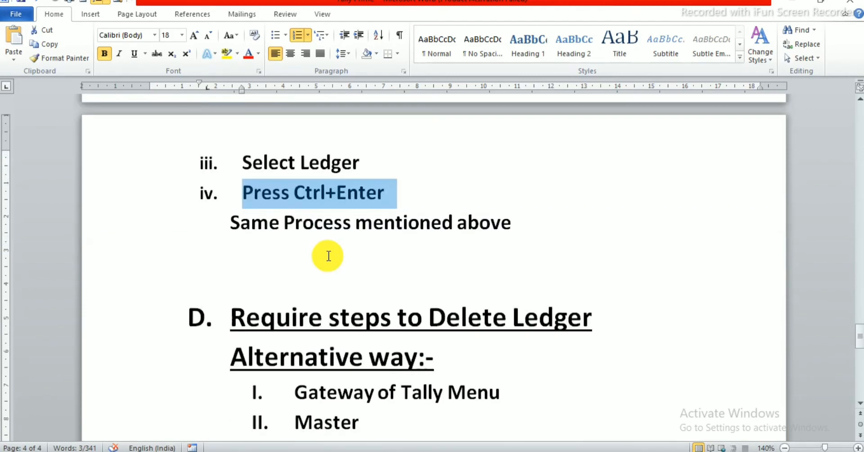
Switch from the Word notes to TallyPrime and return from the Chart of Accounts to the Gateway of Tally
click(235, 191)
scroll(237, 196, up, 5)
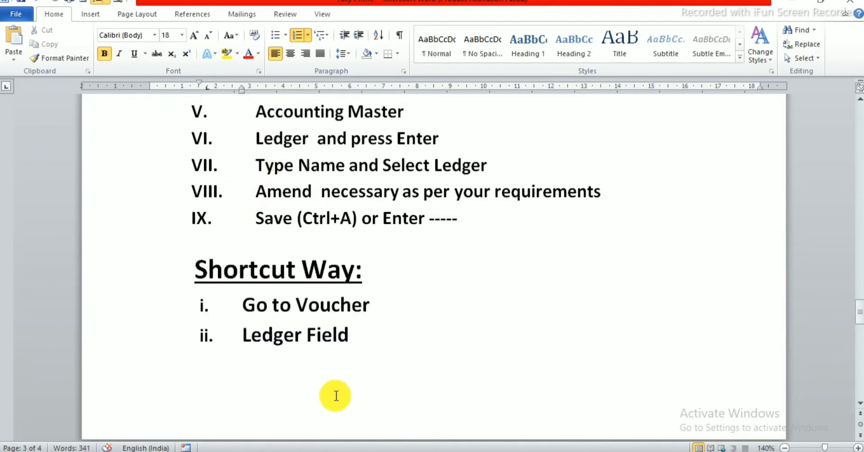
click(296, 451)
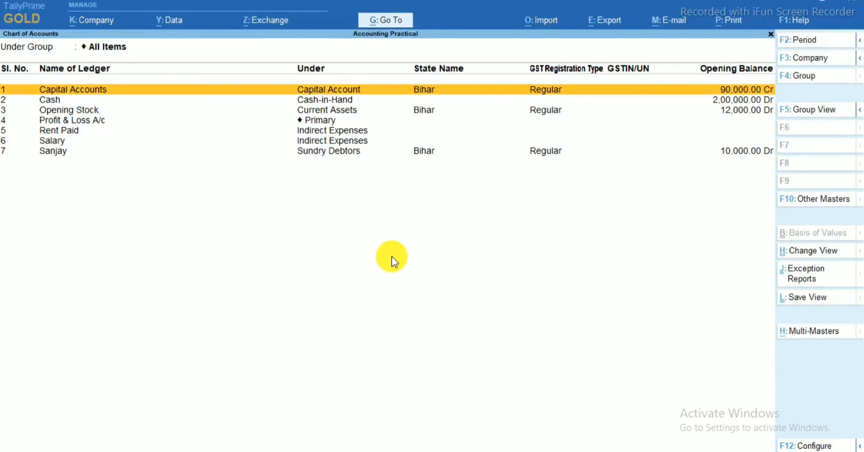
key(Escape)
key(Escape)
key(Escape)
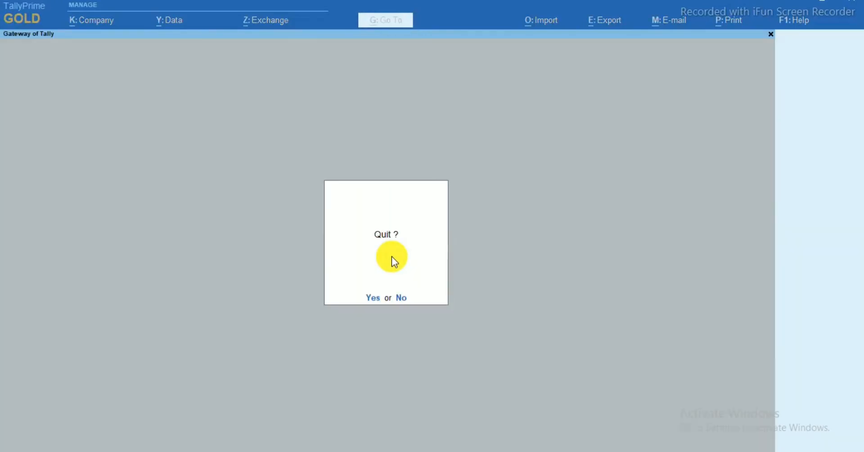
key(Escape)
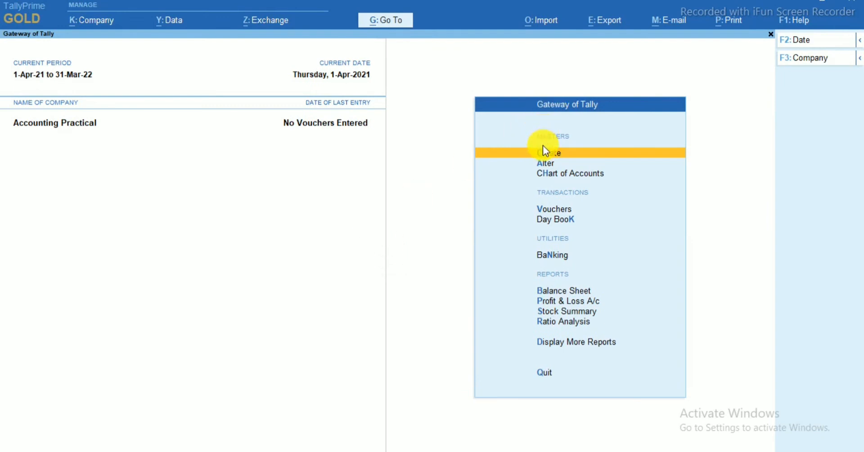
Open the Cash ledger for alteration from the accounting masters
click(541, 165)
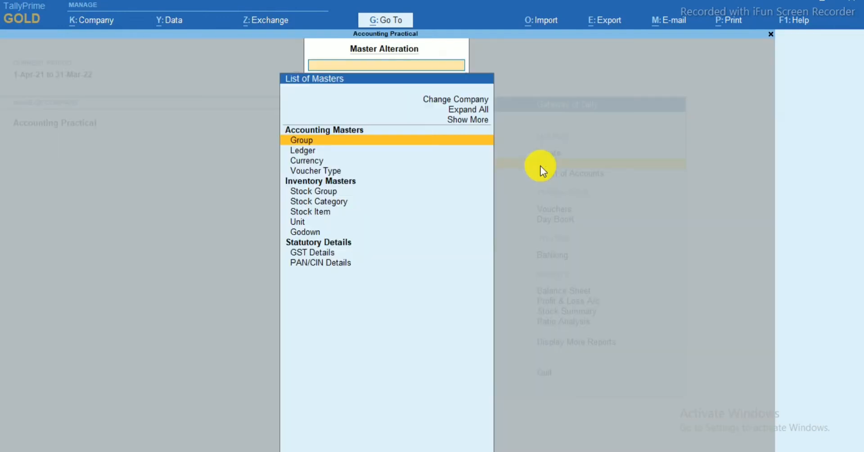
click(304, 151)
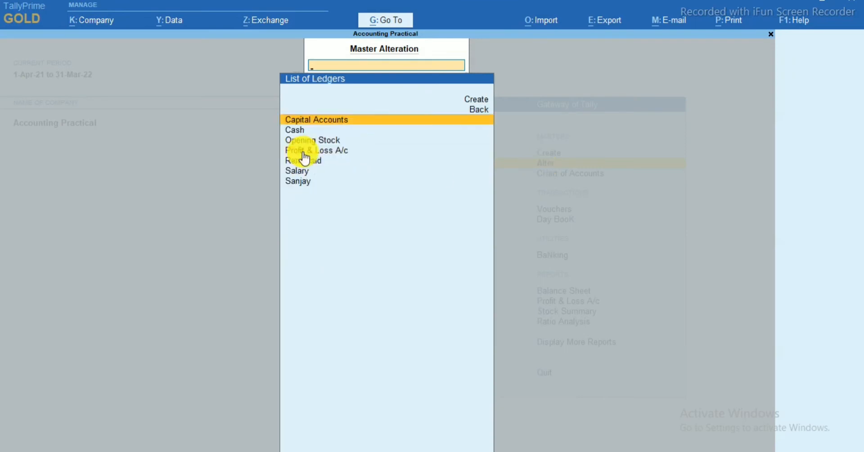
key(Down)
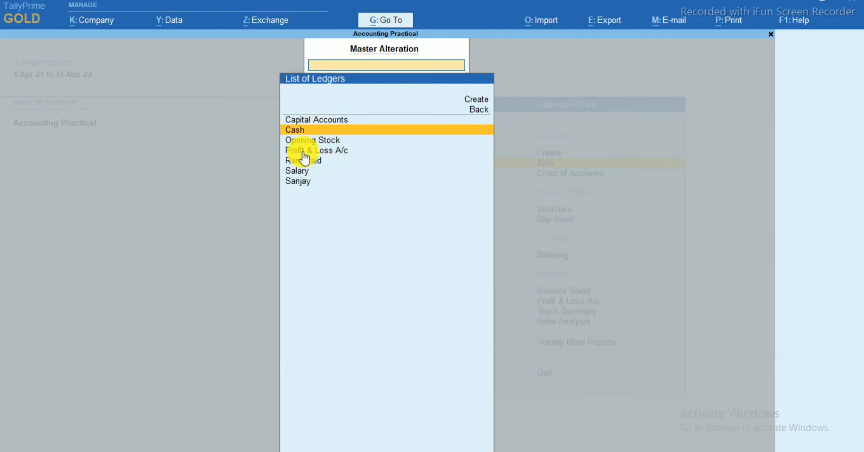
key(Return)
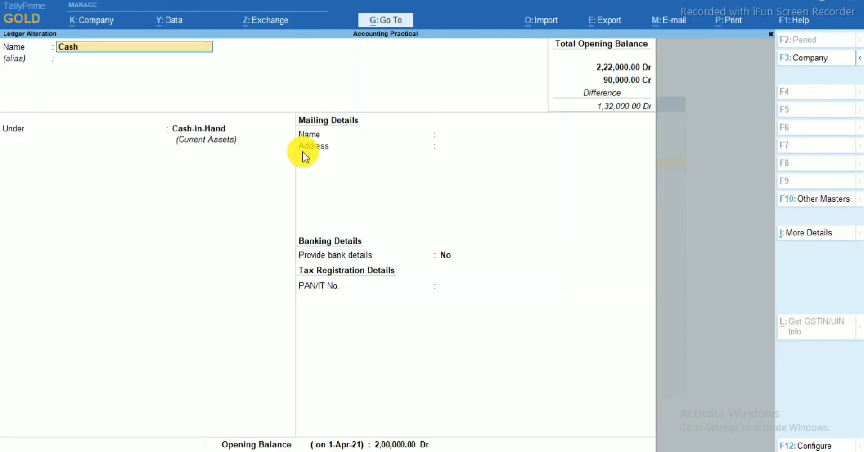
Set the Cash ledger's opening balance to 20,000 Dr and save the ledger
key(Return)
key(Return)
key(Return)
key(Return)
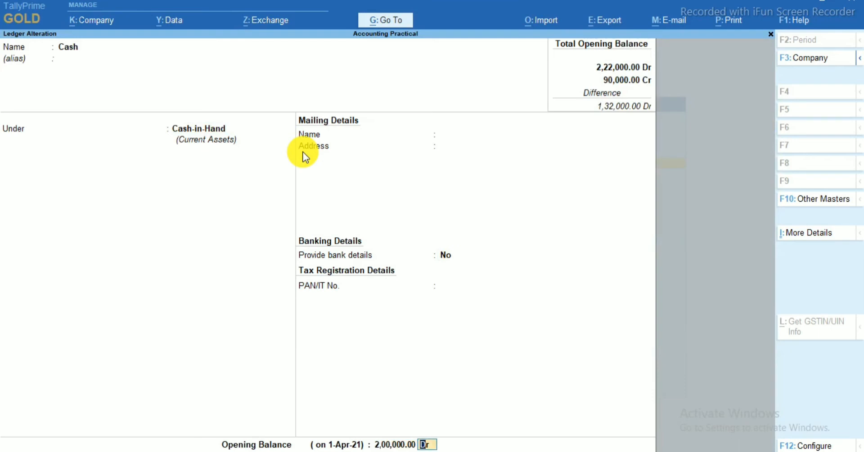
key(BackSpace)
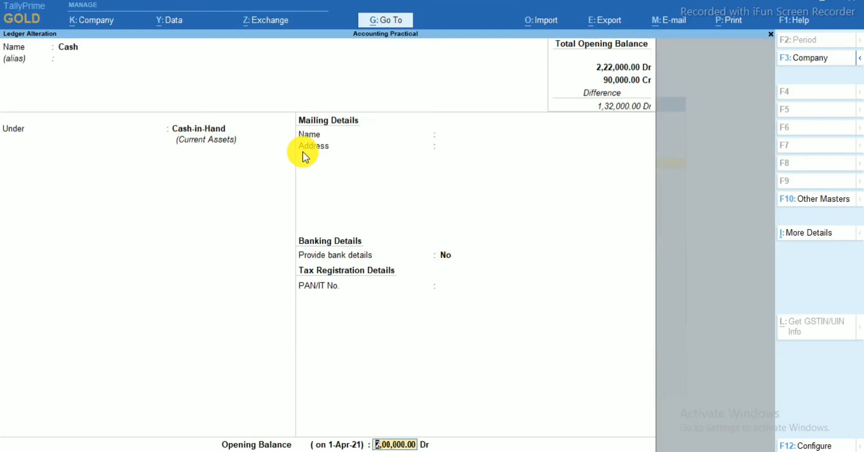
text(20,)
text(0000)
key(Return)
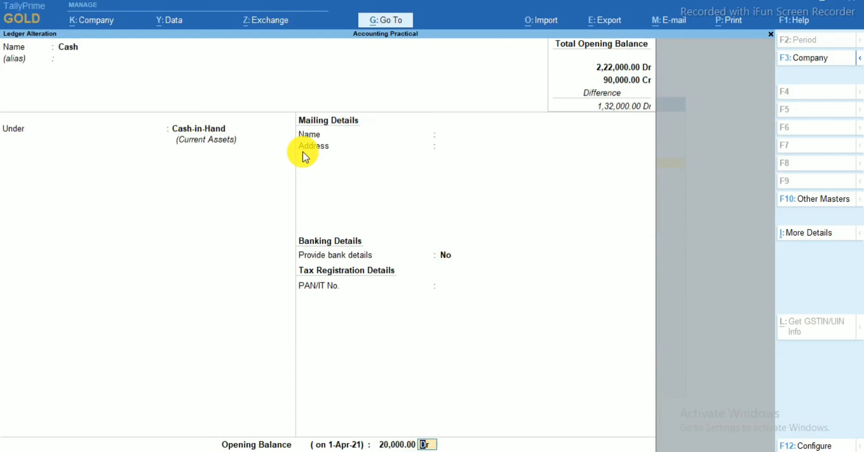
key(Return)
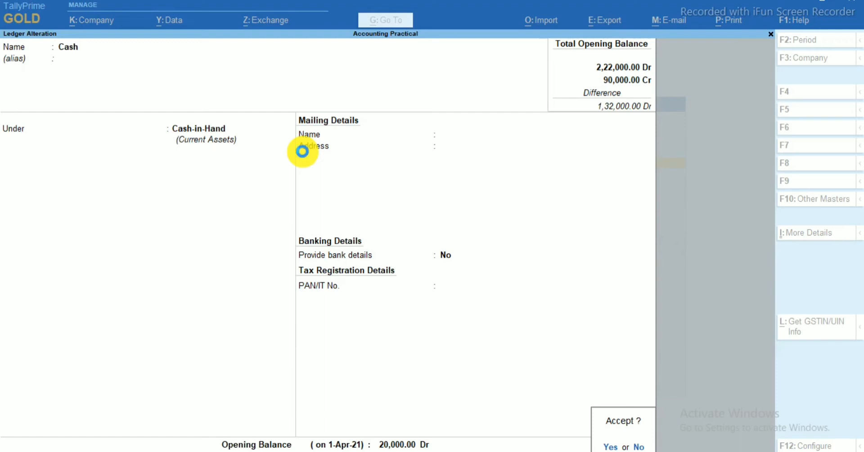
key(Return)
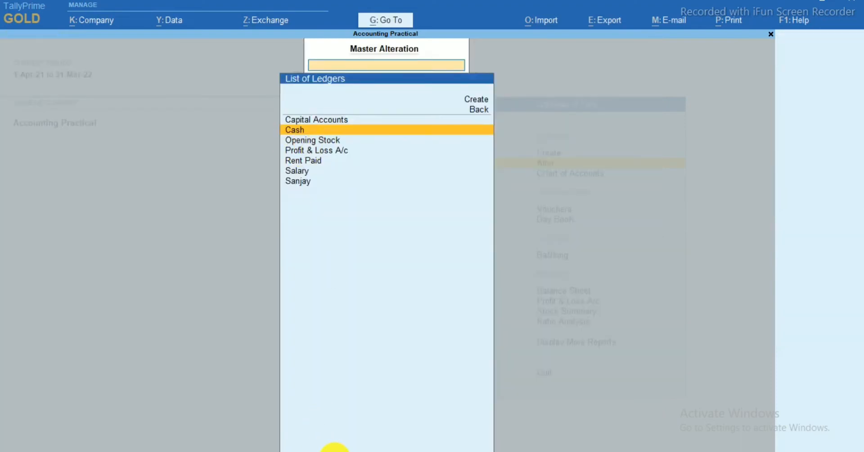
Switch to the Word notes and review the Shortcut Way steps for altering a ledger
click(361, 398)
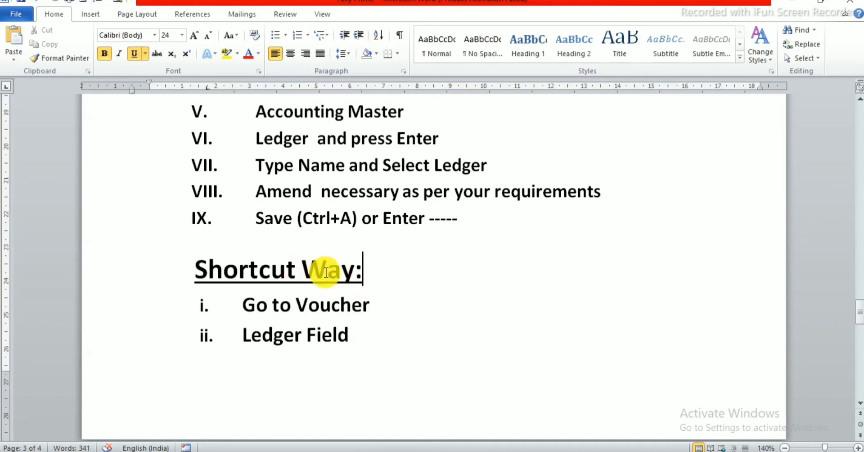
scroll(330, 284, up, 5)
drag(231, 196, 389, 197)
scroll(299, 315, down, 7)
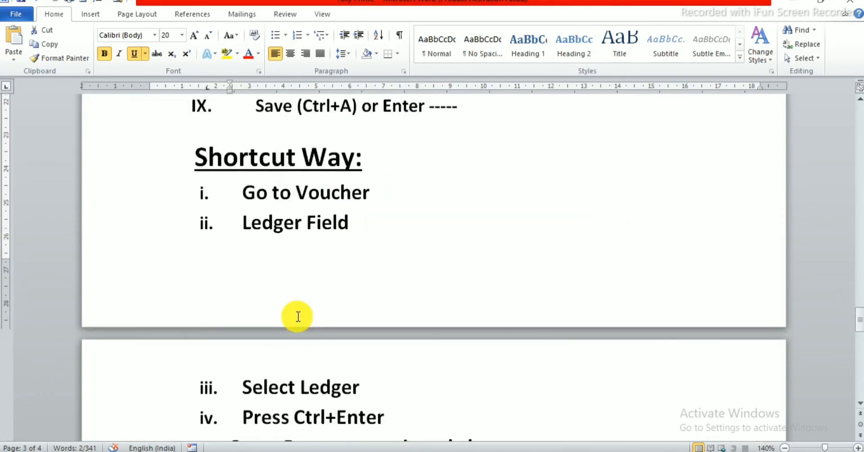
click(262, 224)
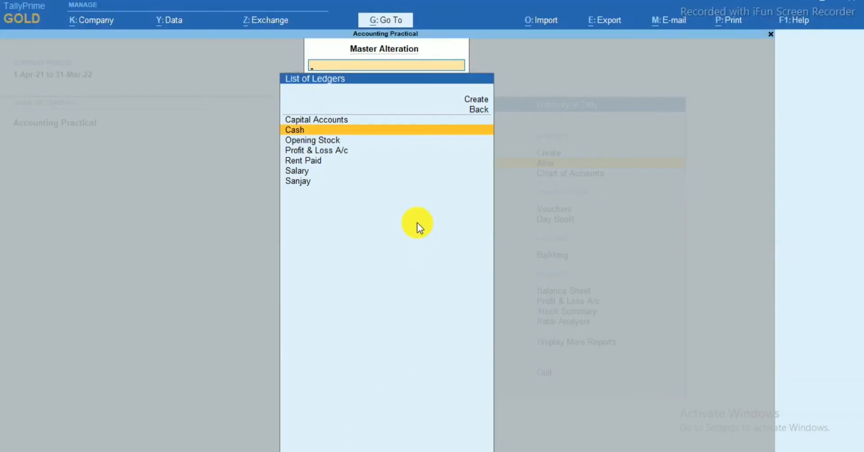
Switch to TallyPrime and display the list of ledgers through the Chart of Accounts
key(Escape)
key(Escape)
key(Escape)
key(n)
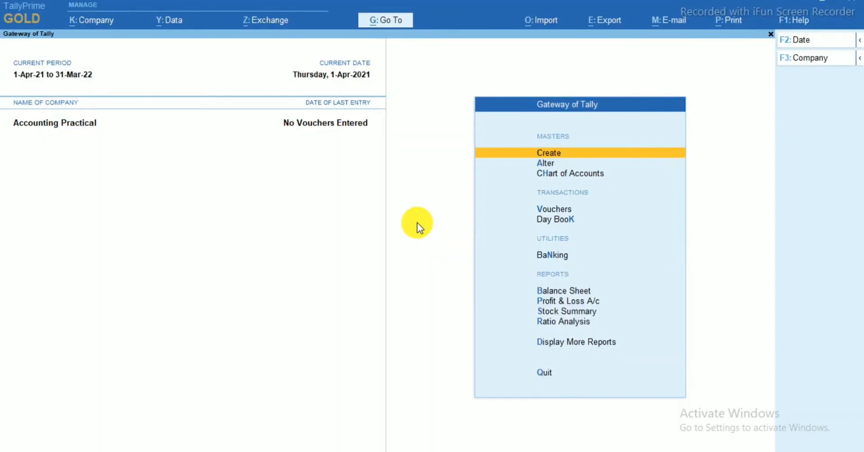
click(572, 174)
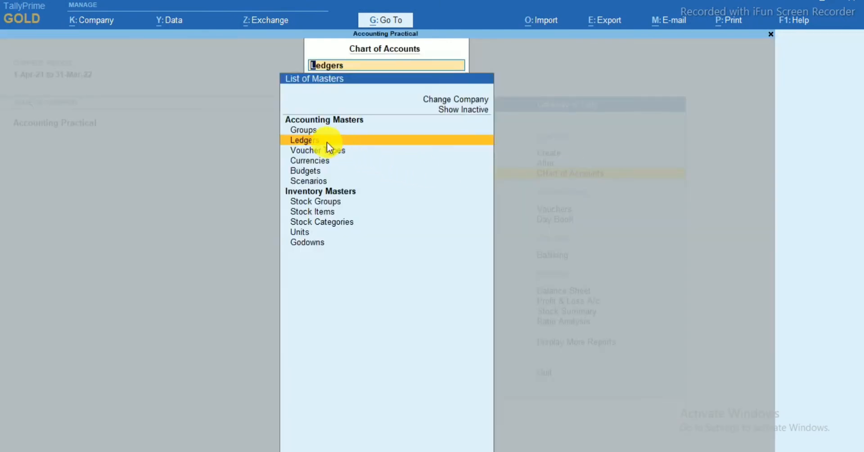
key(Escape)
key(Escape)
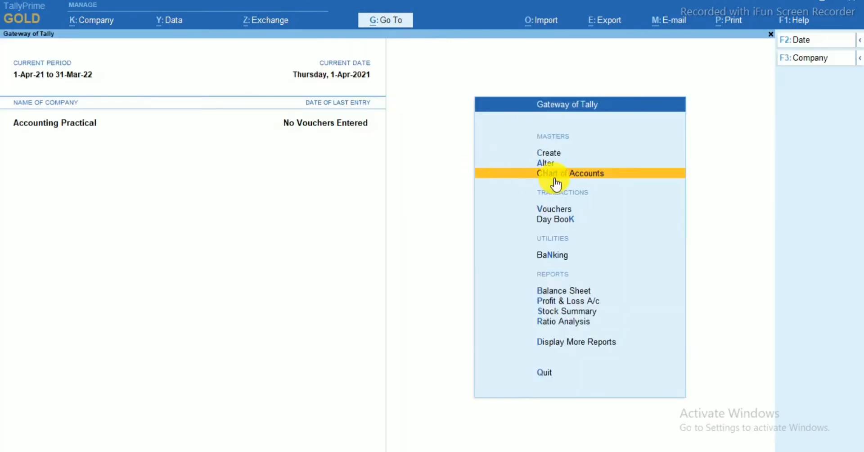
click(579, 173)
key(Return)
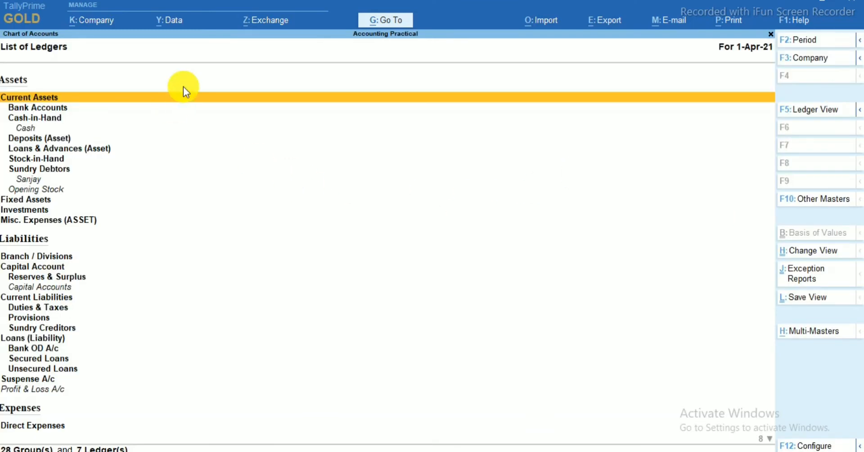
key(Down)
key(Return)
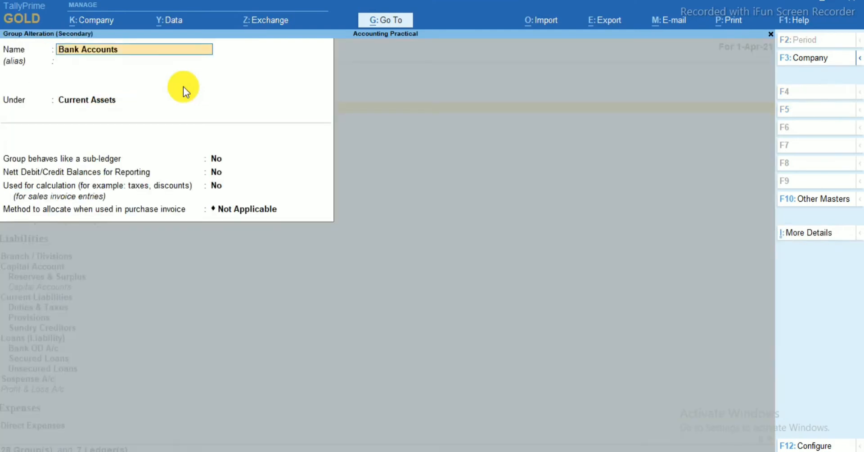
key(BackSpace)
key(Escape)
key(y)
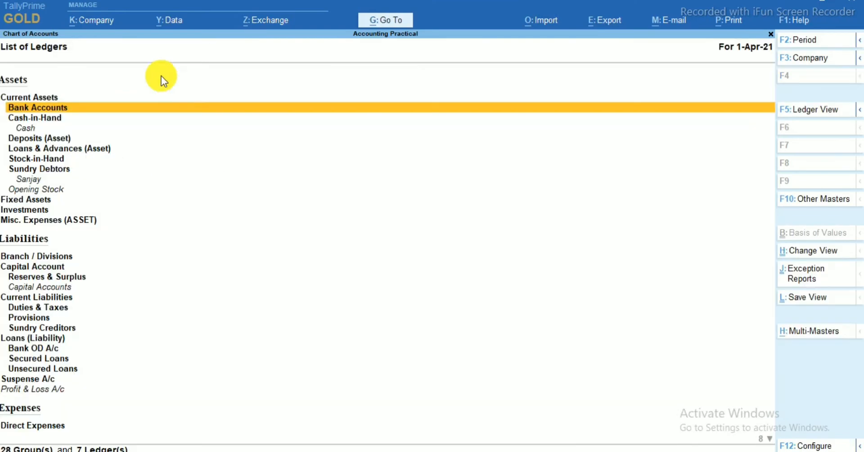
Show the chart in Ledger View and examine the ledgers with their groups and opening balances
click(791, 118)
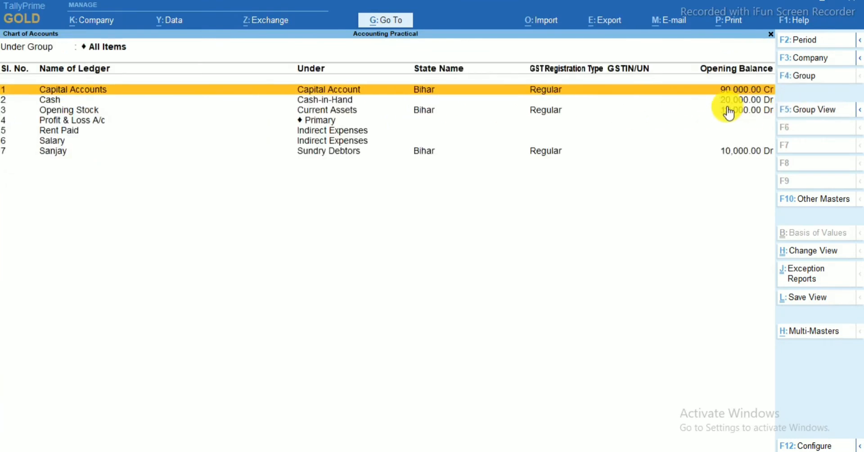
key(Down)
key(Down)
key(Down)
key(Up)
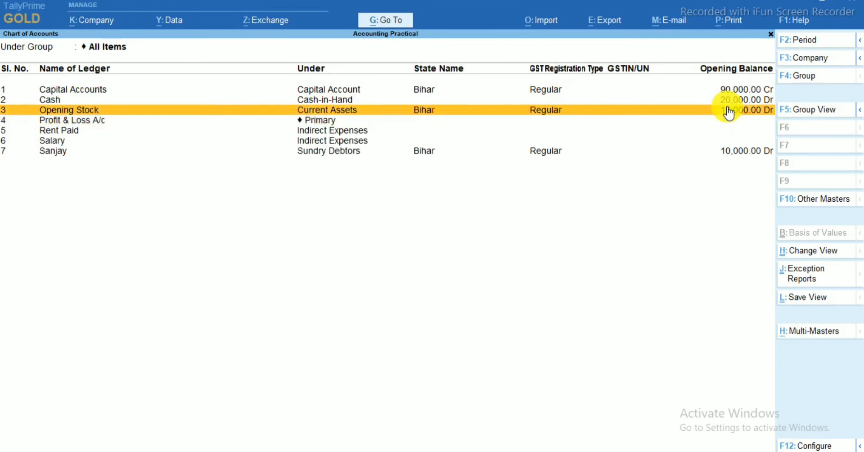
key(Down)
key(Down)
key(Down)
key(Down)
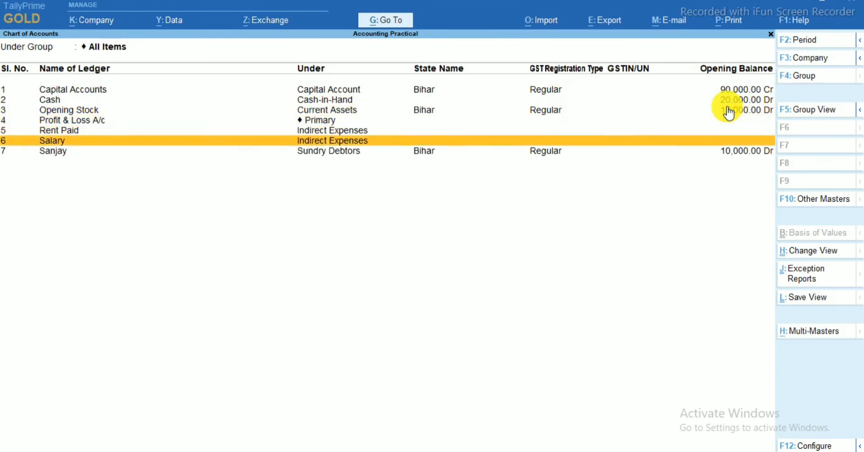
key(Up)
key(Up)
key(Up)
key(Up)
key(Up)
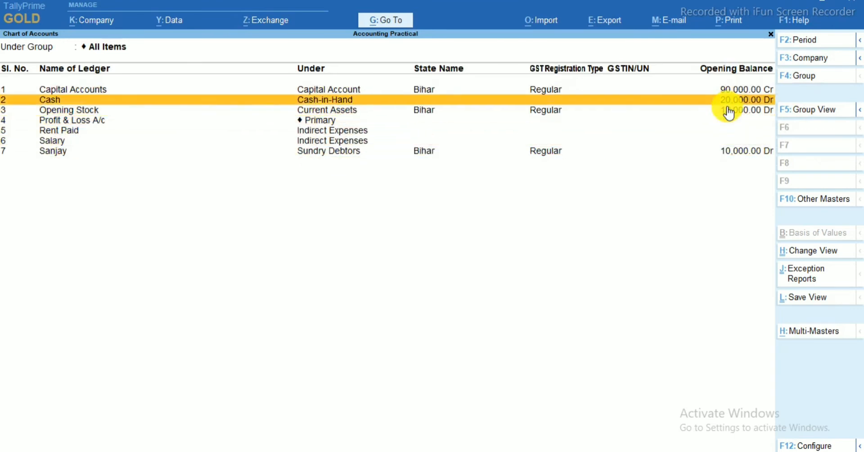
Open the party ledger under Sundry Debtors for alteration from the ledger list
key(Down)
key(Down)
key(Down)
key(Down)
key(Down)
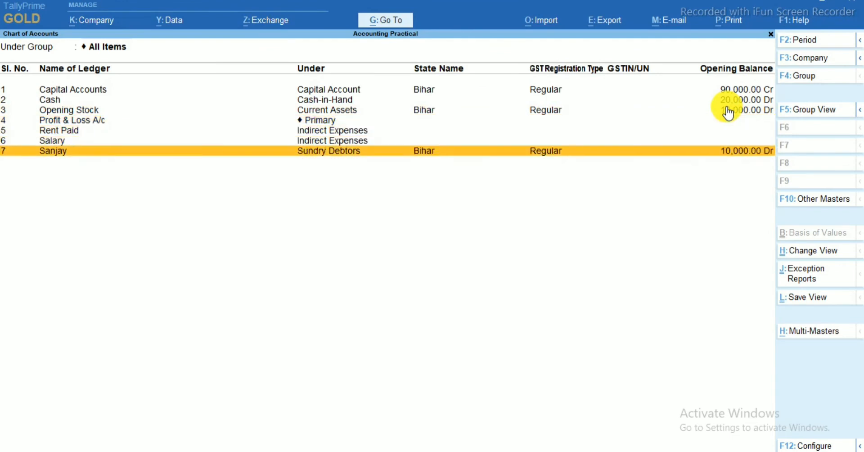
key(Return)
key(Return)
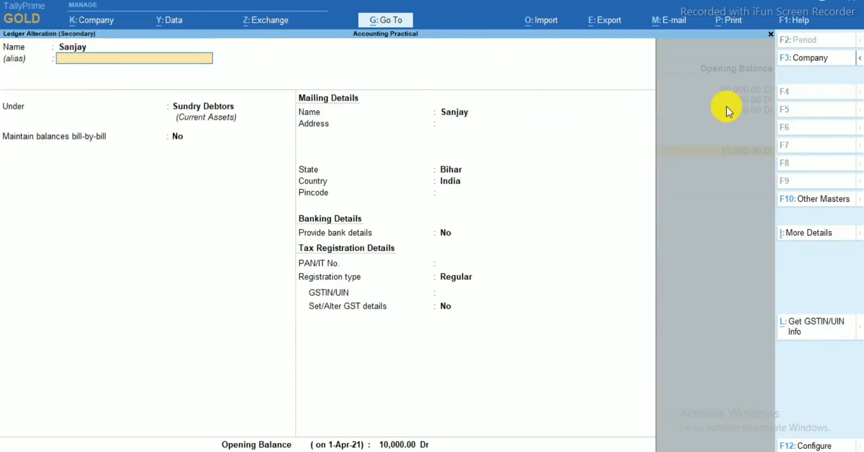
Set the Sundry Debtors party ledger's opening balance to 12,000 Dr and save it
key(Return)
key(Return)
key(Return)
key(Return)
key(Return)
key(Return)
key(Return)
key(Return)
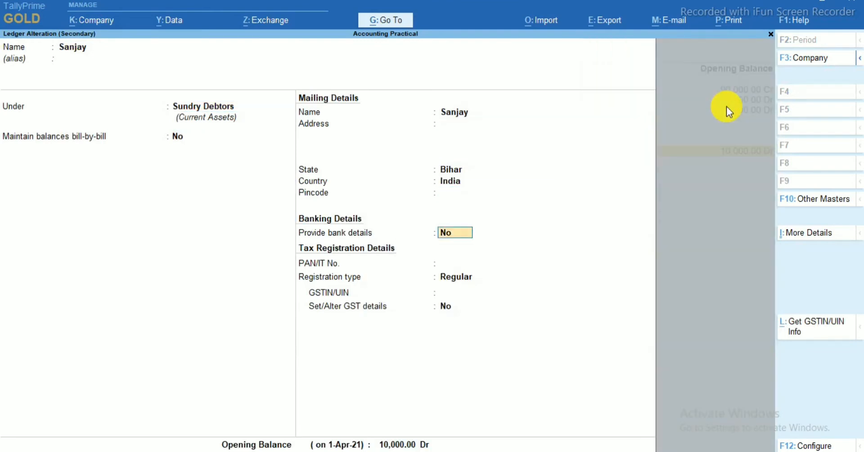
key(Return)
key(Return)
key(Return)
key(Return)
key(Return)
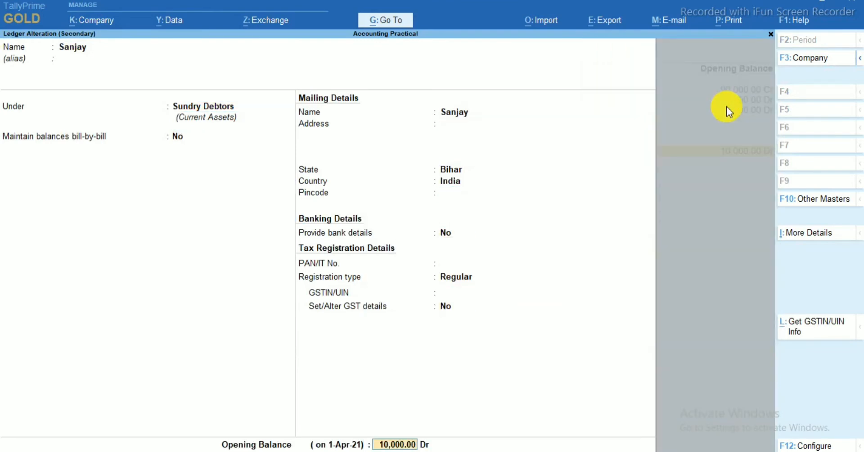
key(BackSpace)
text(12000)
key(Return)
key(Return)
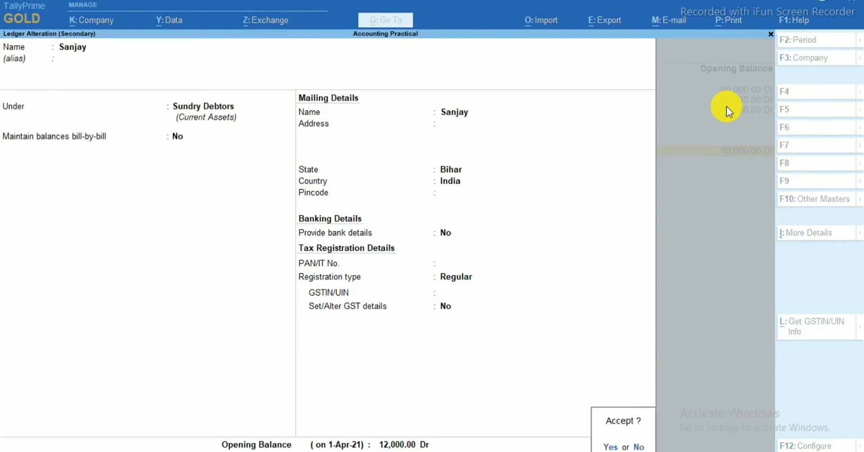
key(Return)
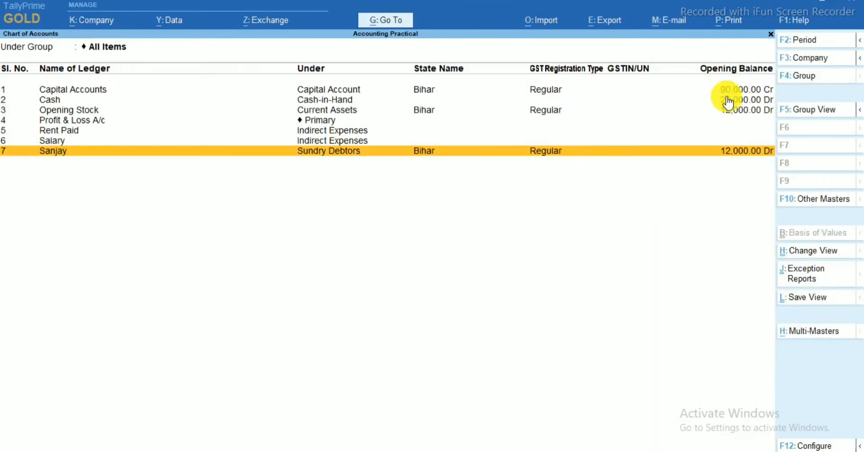
Check the Cash entry, leave the ledger list, and glance at the Shortcut Way notes in Word before returning to TallyPrime
click(723, 100)
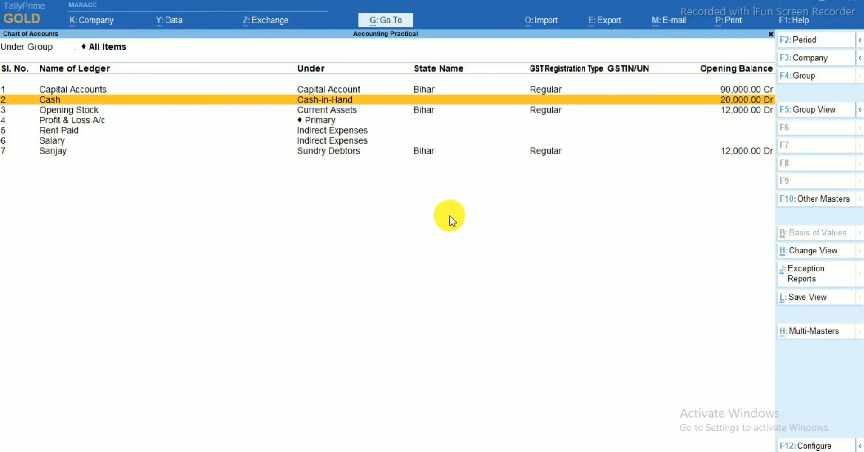
key(Escape)
key(alt+Tab)
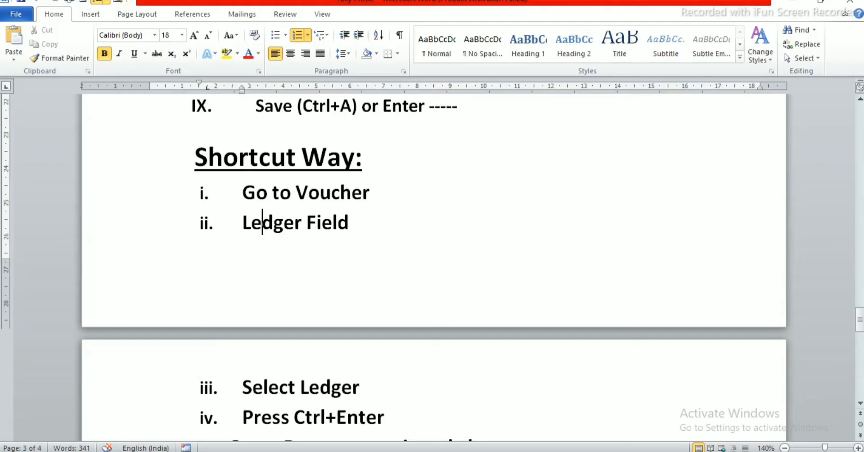
key(alt+Tab)
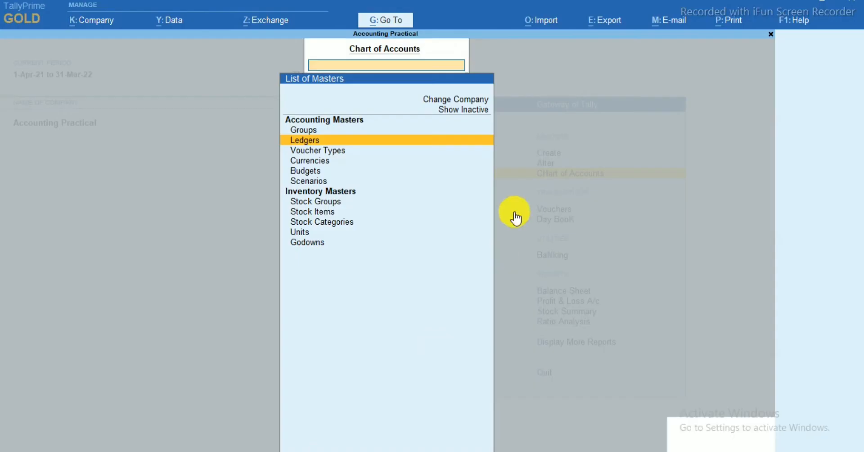
Return to the Gateway of Tally and open the Balance Sheet in detailed form
key(Escape)
key(Escape)
key(n)
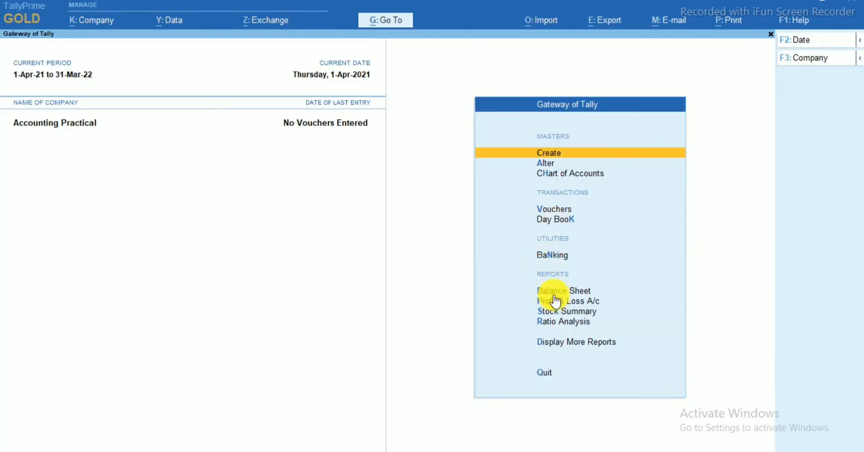
click(554, 293)
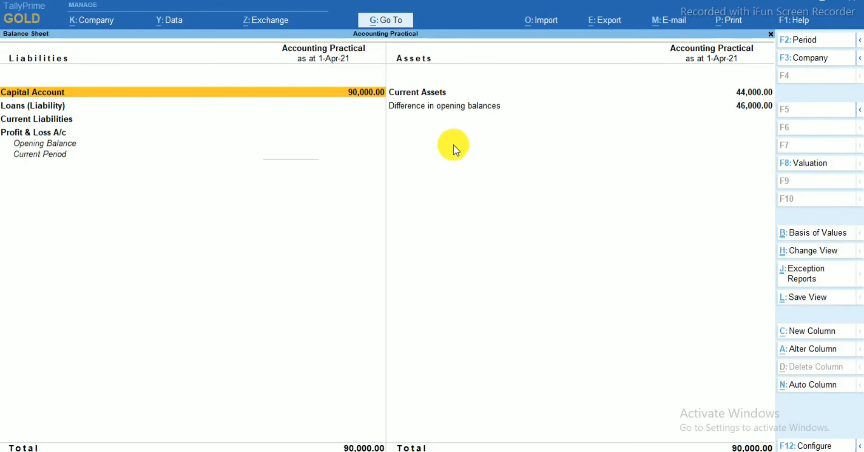
key(alt+F5)
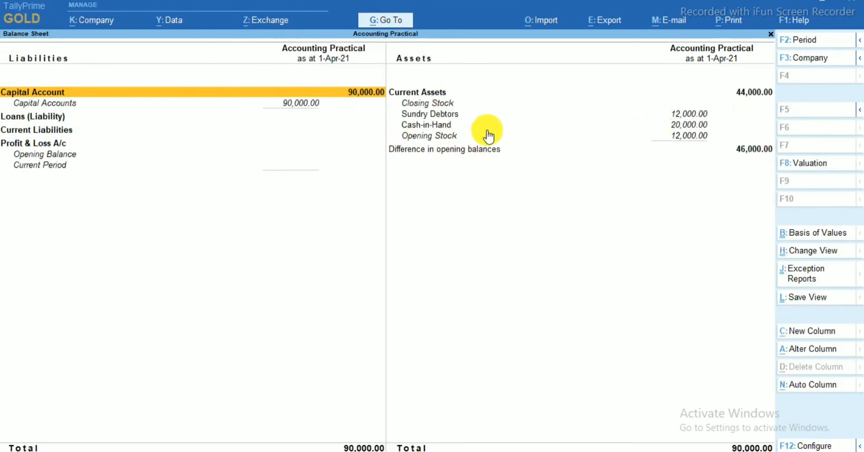
Drill down from Cash-in-Hand to the Cash ledger's monthly summary, examine its balances, and return to the Balance Sheet
click(431, 126)
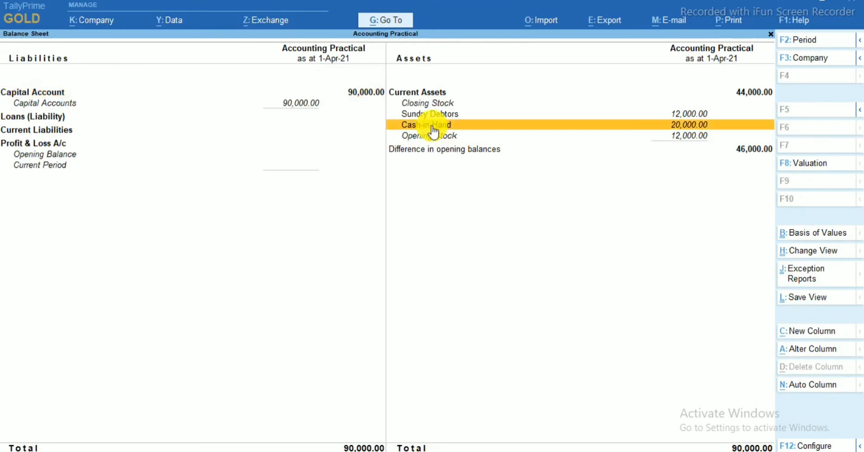
click(432, 126)
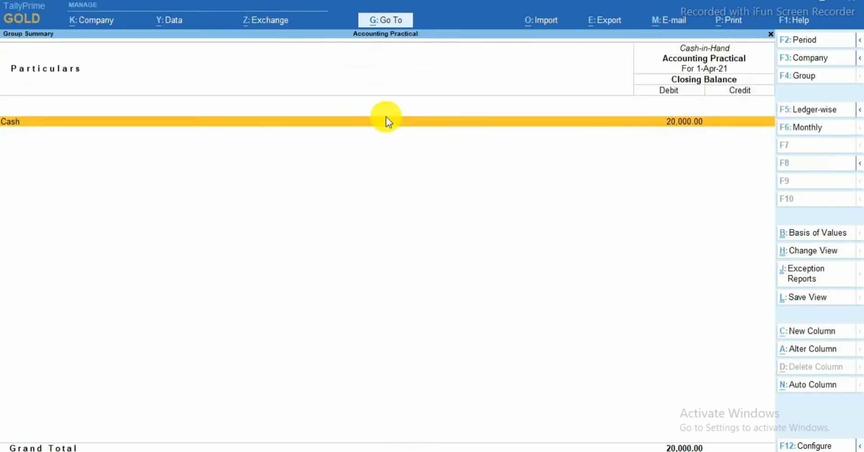
click(194, 122)
click(193, 119)
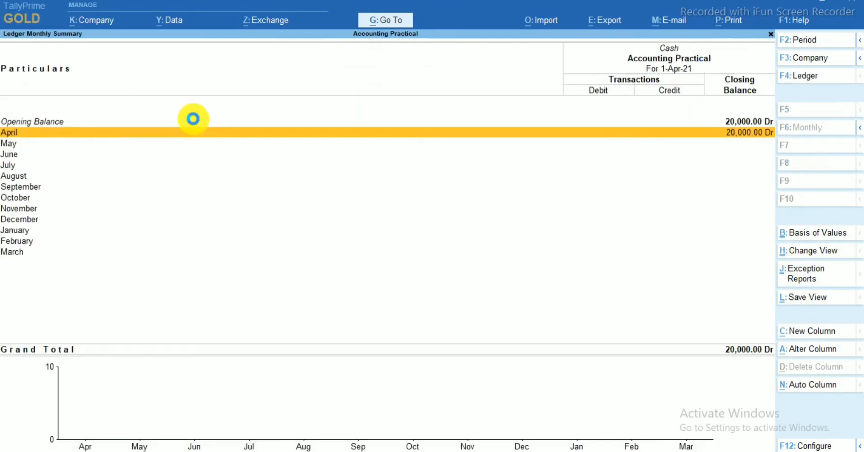
key(Escape)
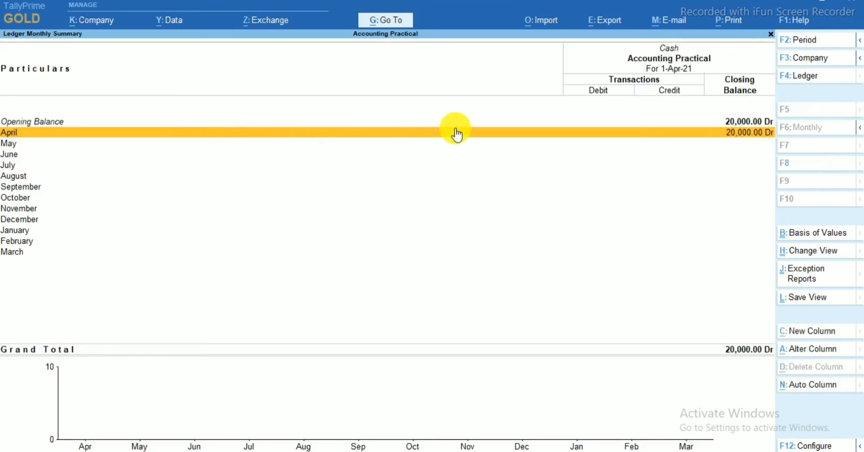
key(Escape)
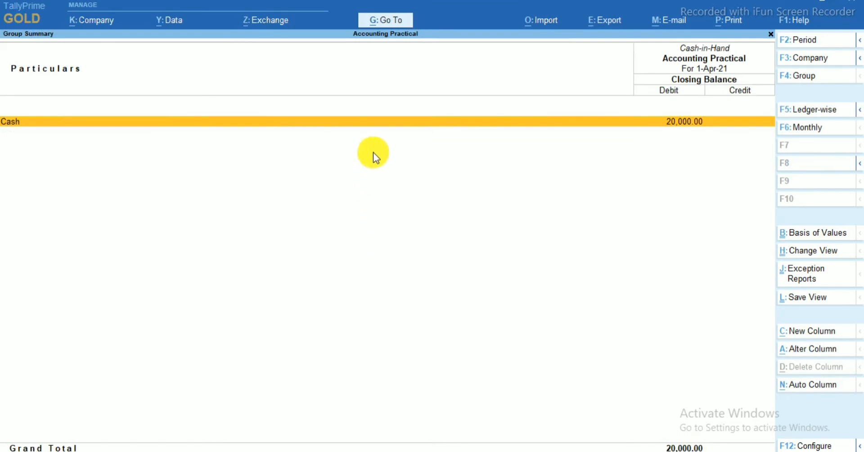
key(Escape)
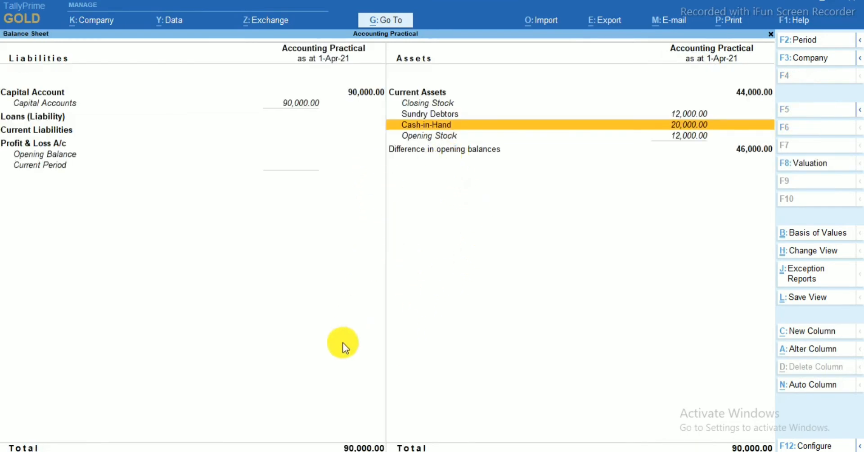
Leave the Balance Sheet and start a Contra voucher dated 1-Apr-21, with the account still blank
key(Escape)
key(Up)
key(Up)
key(Up)
key(Up)
key(Up)
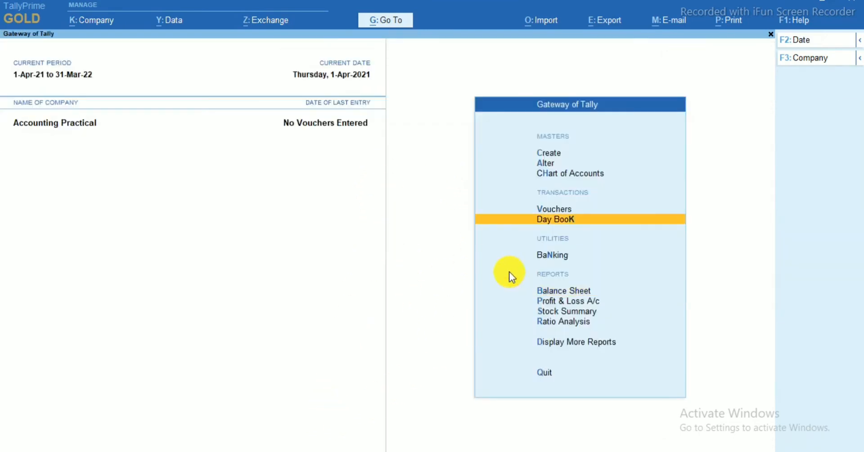
key(Down)
key(Down)
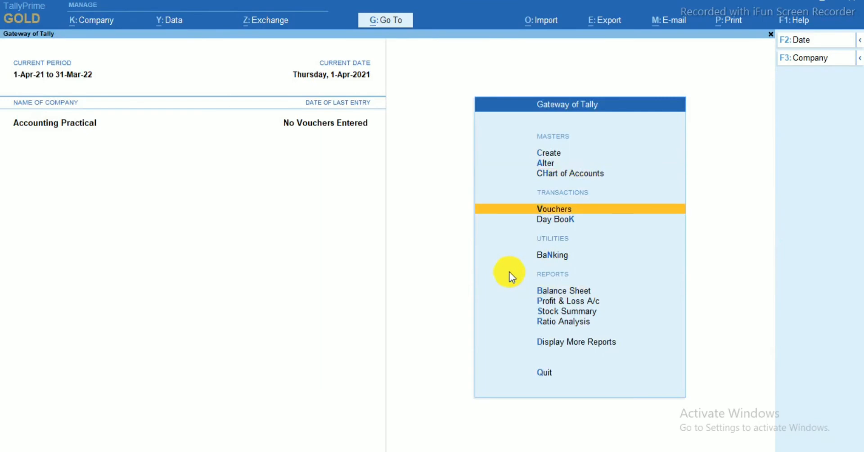
key(Return)
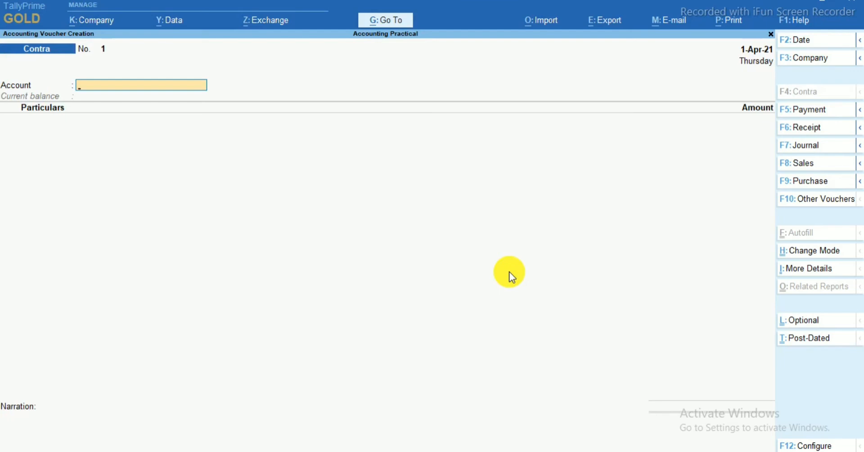
text(A)
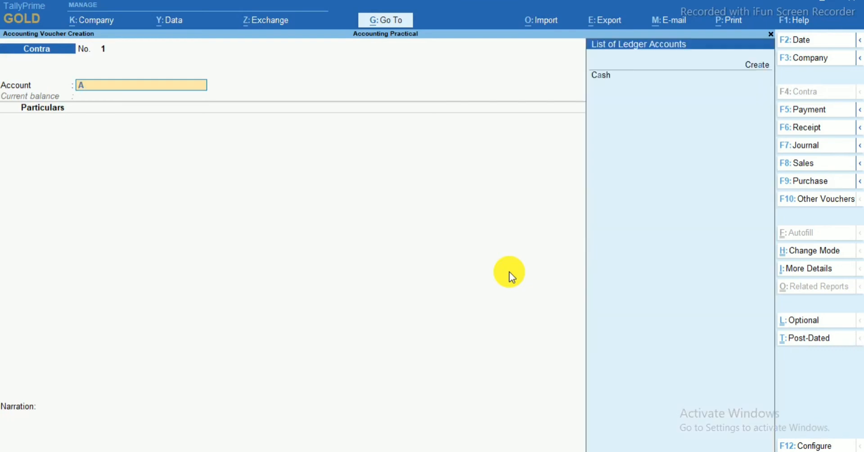
key(BackSpace)
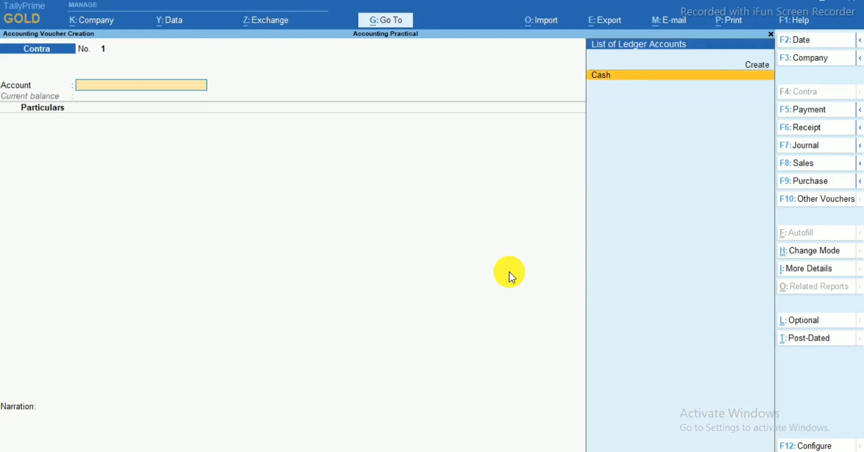
Start a new ledger from the Contra voucher's account field, named PNB and grouped under Bank Accounts
key(alt+c)
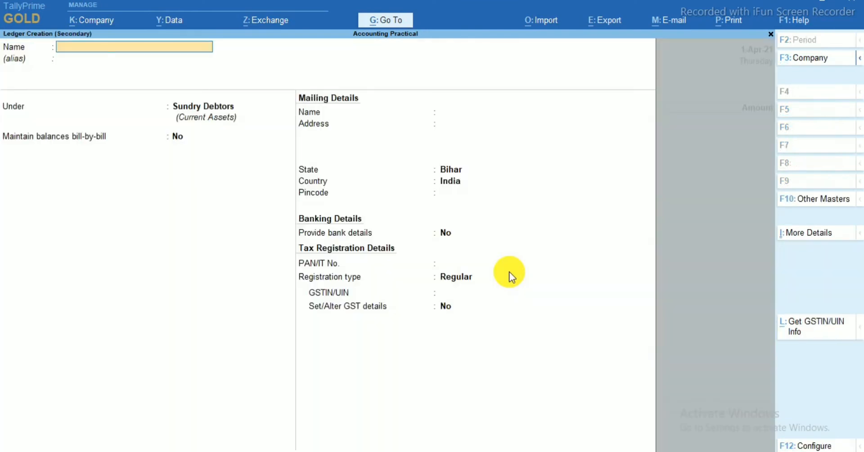
text(PNB)
key(Return)
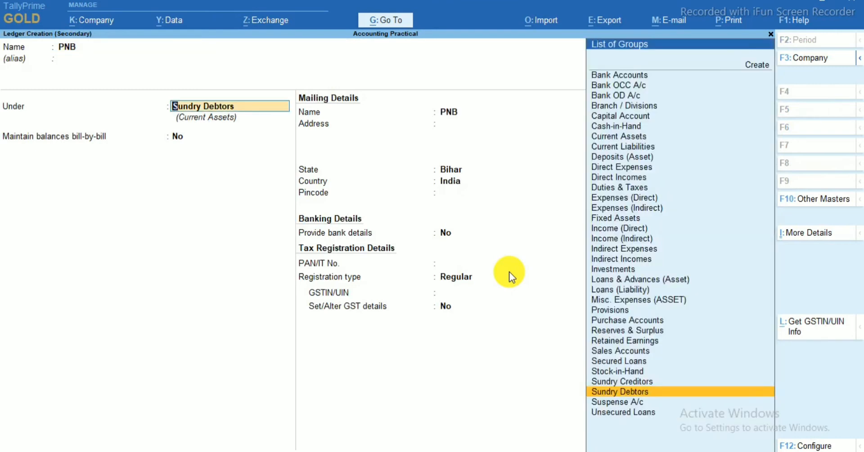
text(bank)
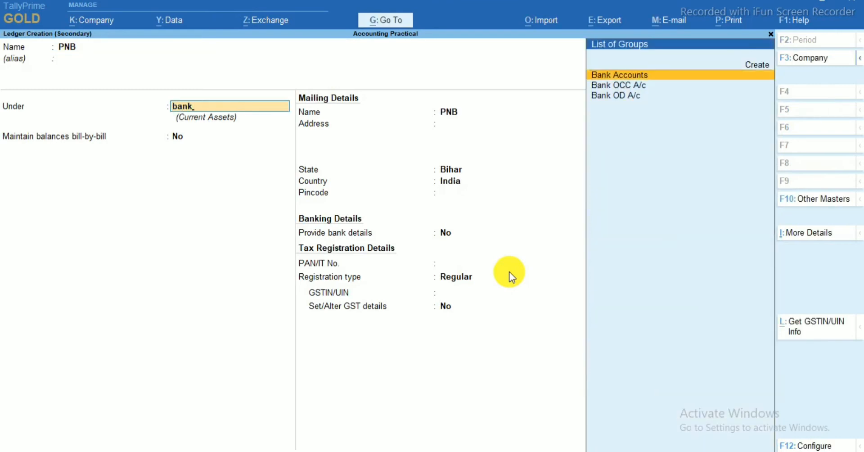
key(Return)
Keep the PNB ledger's default bank, cheque and tax details and save it as the voucher's account
key(Return)
key(Return)
key(Return)
key(Return)
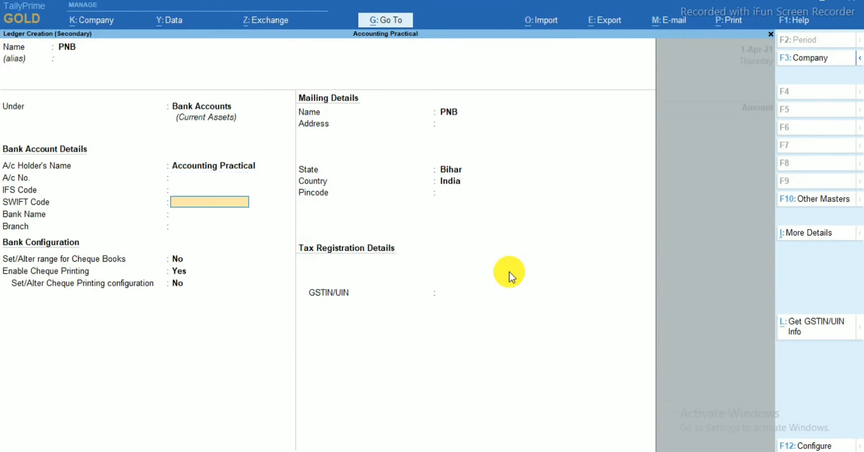
key(Return)
key(Return)
key(Return)
key(Return)
key(Return)
key(Return)
key(Return)
key(Return)
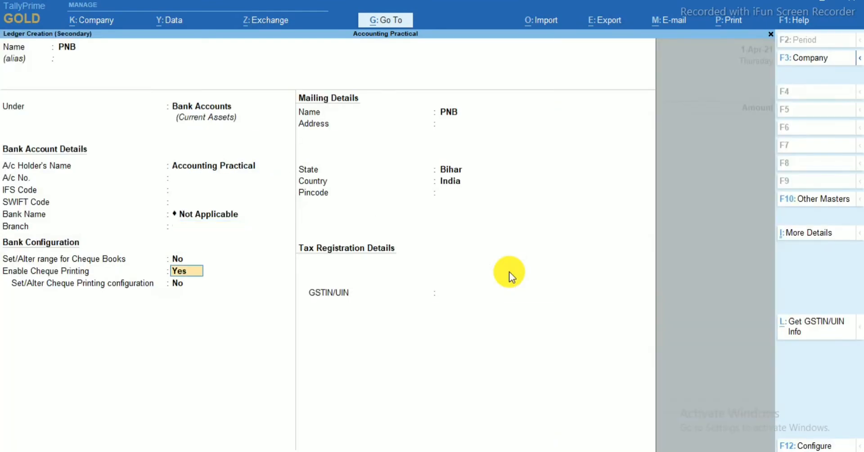
key(Return)
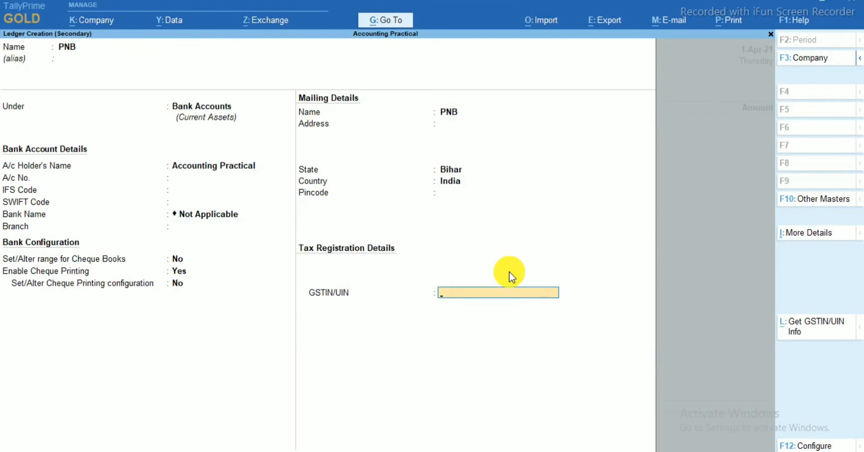
key(Return)
key(Return)
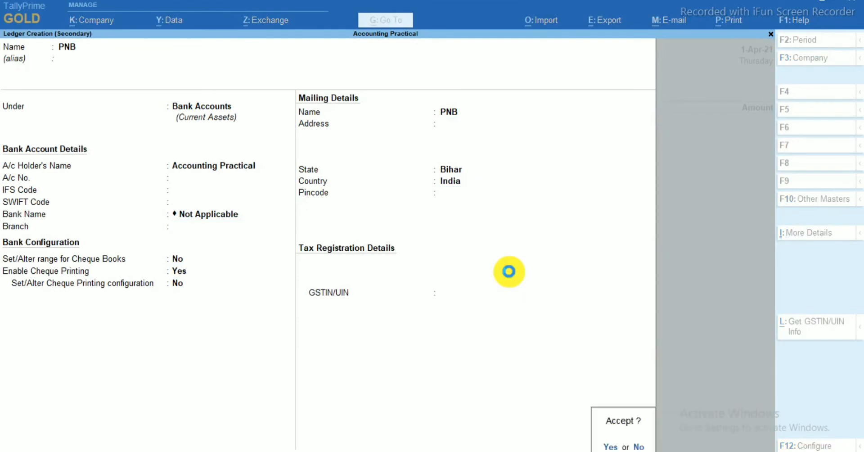
key(Return)
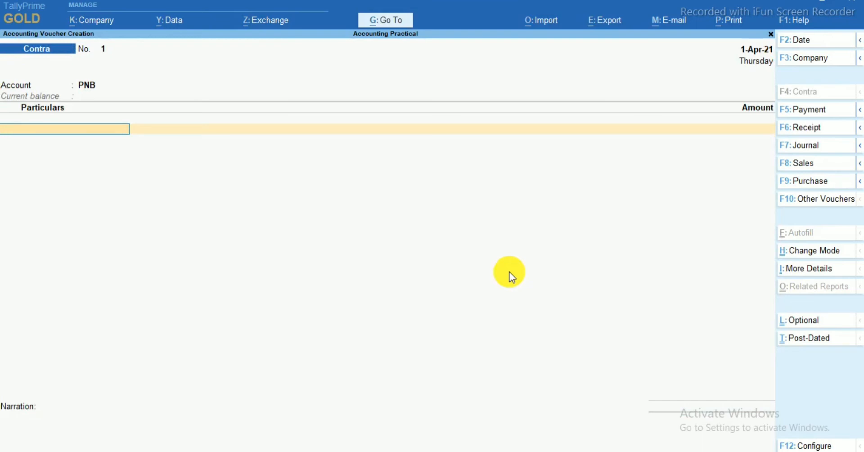
Enter Cash as the voucher's particulars with an amount of 20,000
text(Cash)
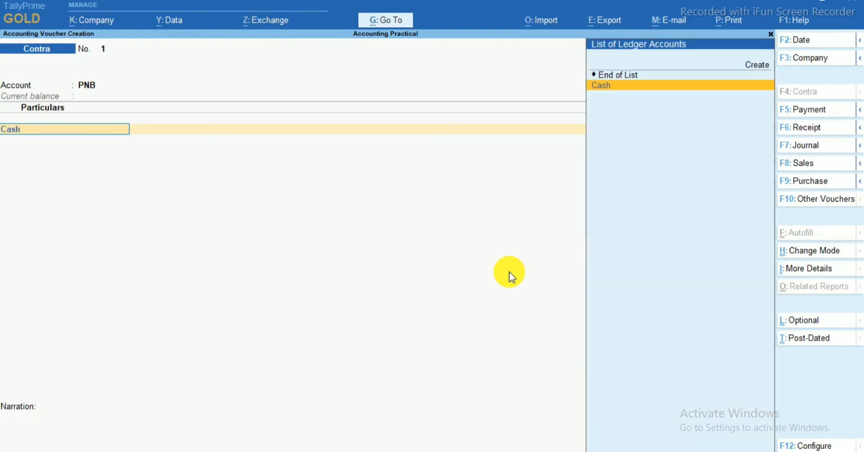
key(Return)
text(20000)
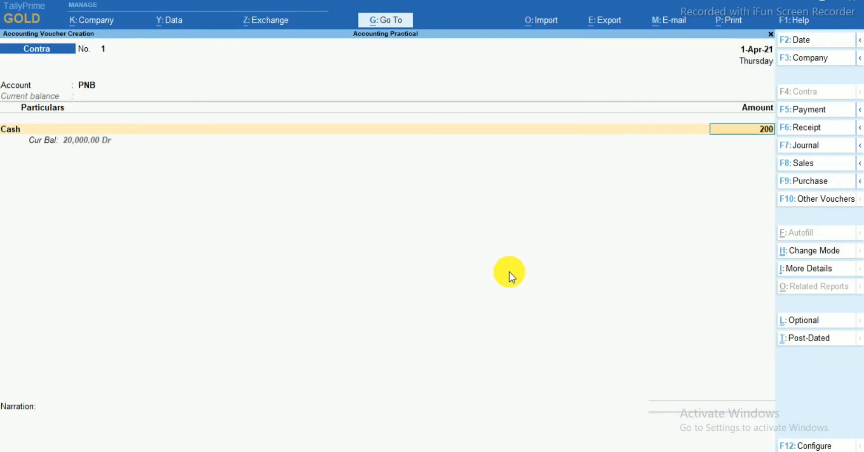
key(Return)
Accept the Cash bank allocation for PNB, leaving the denominations, instrument number and bank name blank
key(Return)
key(Return)
key(Return)
key(Return)
key(Return)
key(Return)
key(Return)
key(Return)
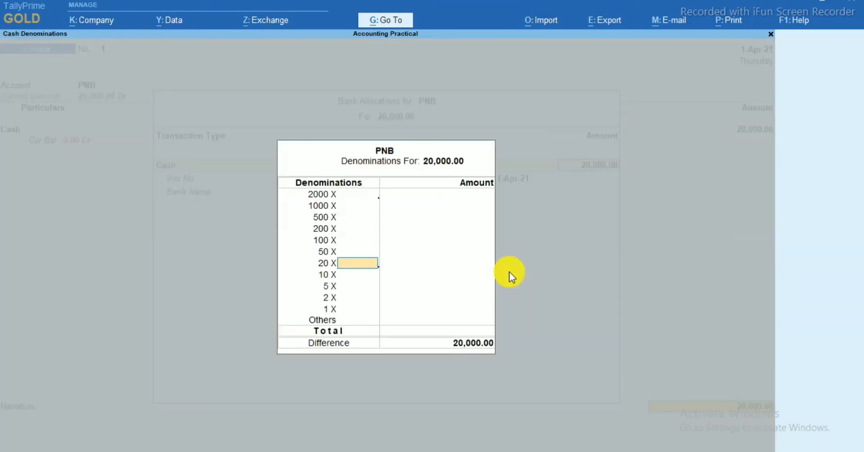
key(Return)
key(Return)
key(Return)
key(Return)
key(Return)
key(Return)
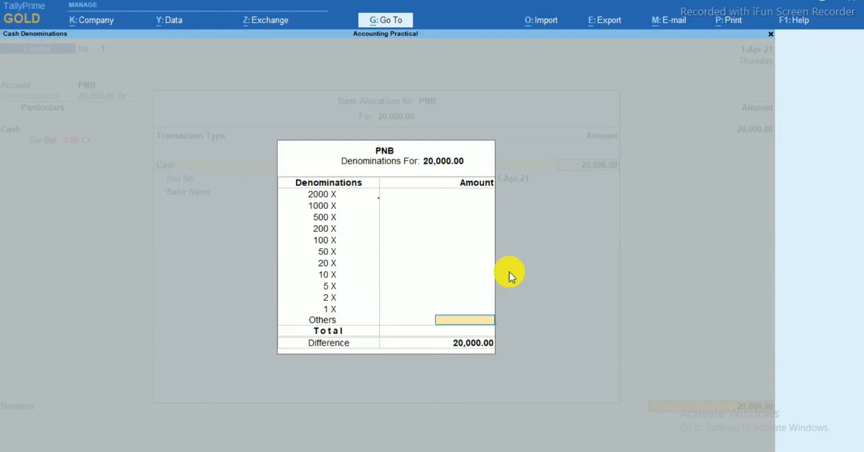
key(Return)
key(Return)
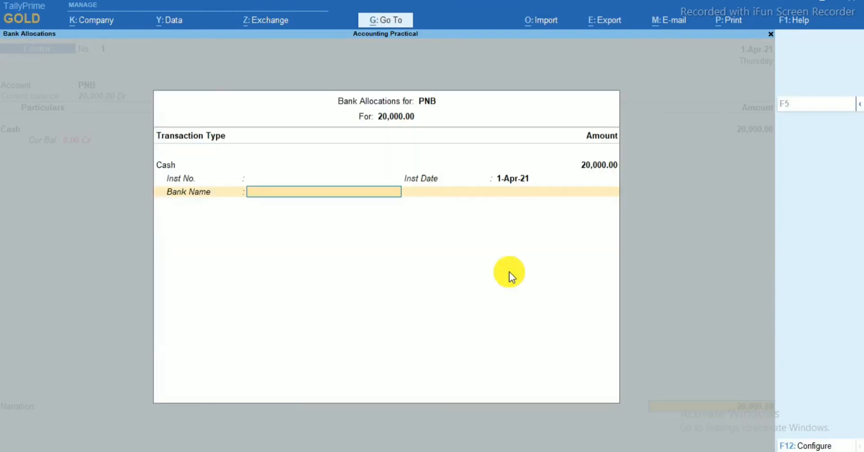
key(Return)
Add the narration "Being cash deposits" and save the Contra voucher
text(B)
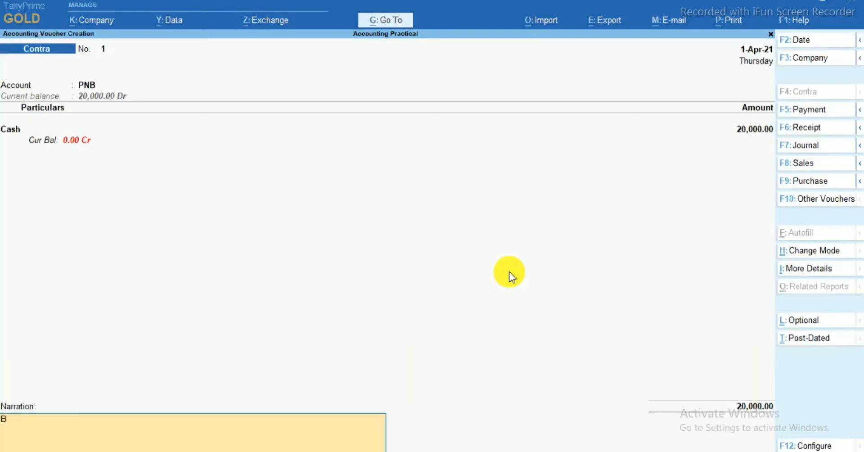
text(eing cash deposits)
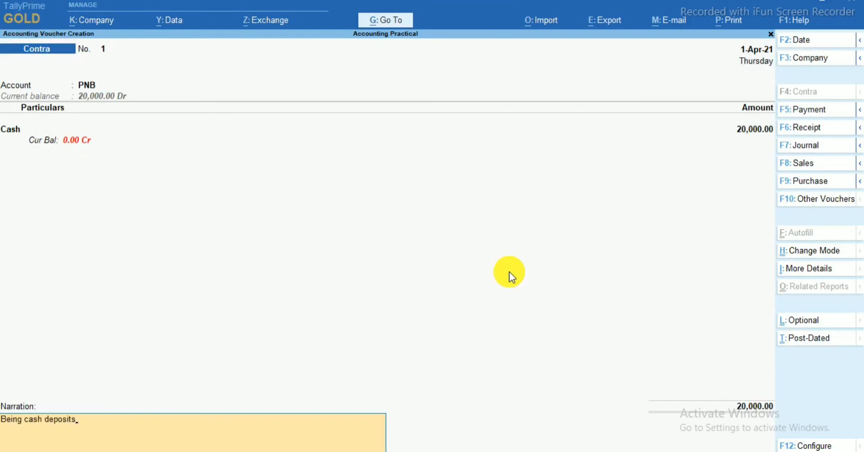
key(Return)
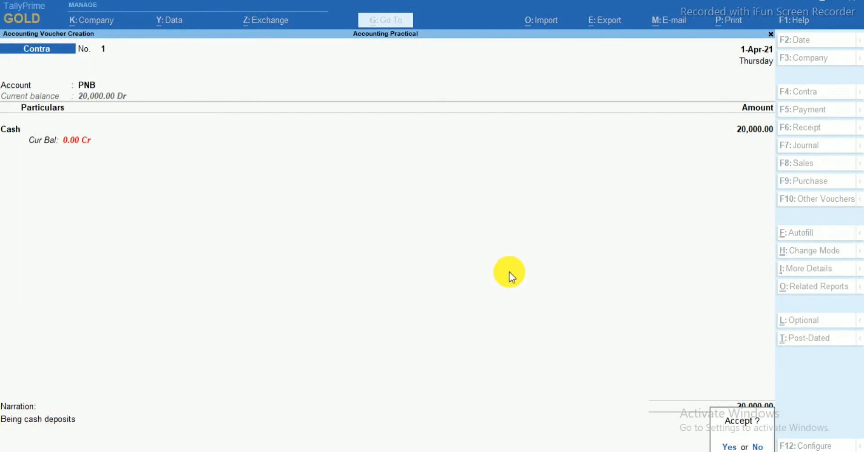
key(Return)
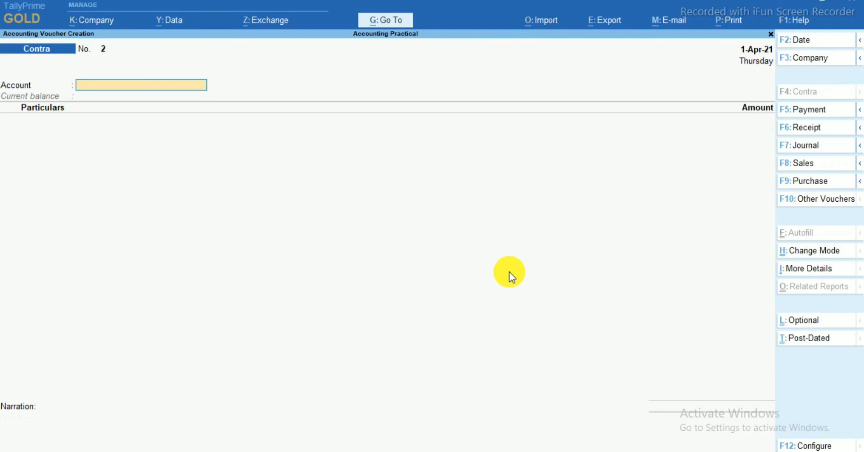
Leave voucher entry, open the Balance Sheet from the Gateway of Tally and show it in detailed form
key(Escape)
key(Return)
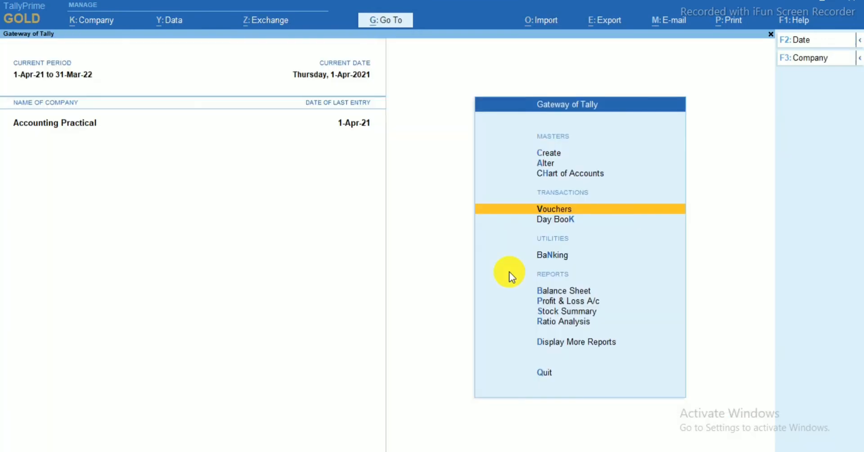
key(Down)
key(Down)
key(Down)
key(Down)
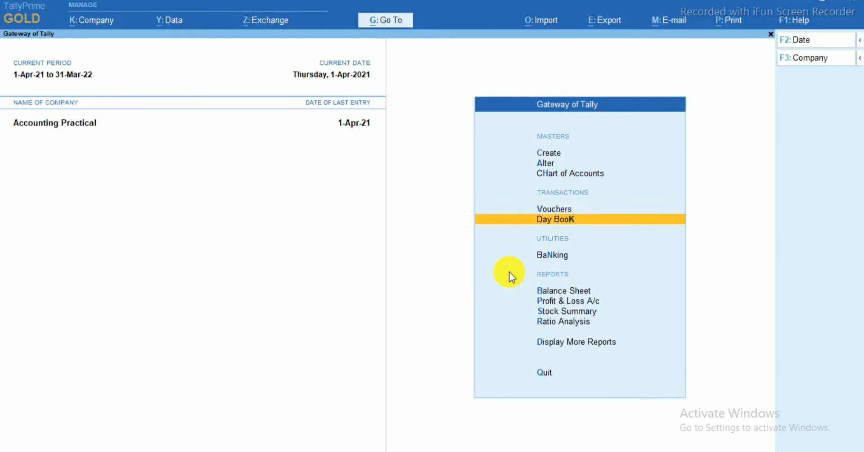
key(Up)
key(Return)
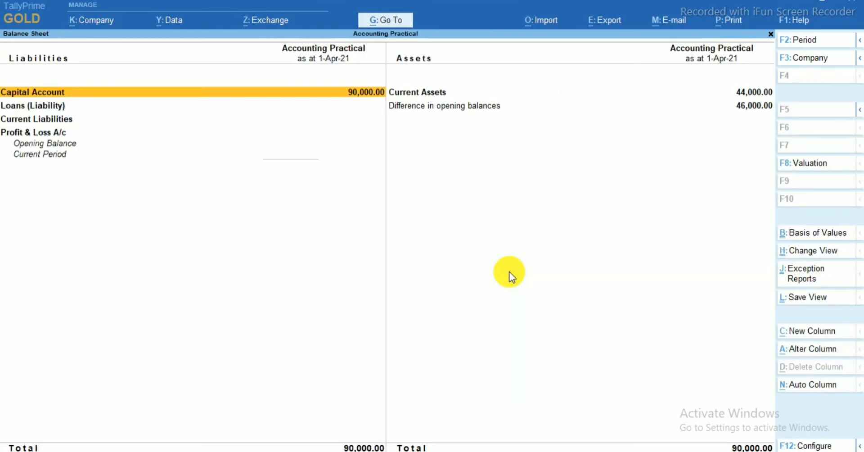
key(Right)
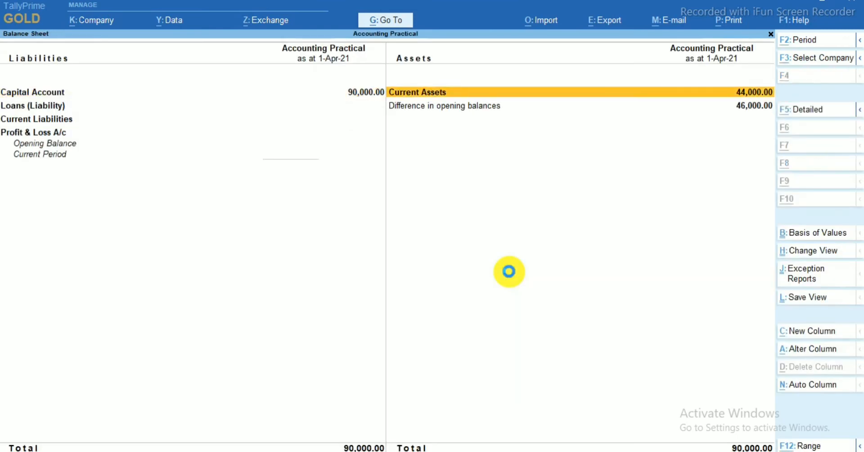
key(alt+F5)
Open the Cash-in-Hand group summary from the Balance Sheet's Current Assets and return to the report
key(Down)
key(Down)
key(Return)
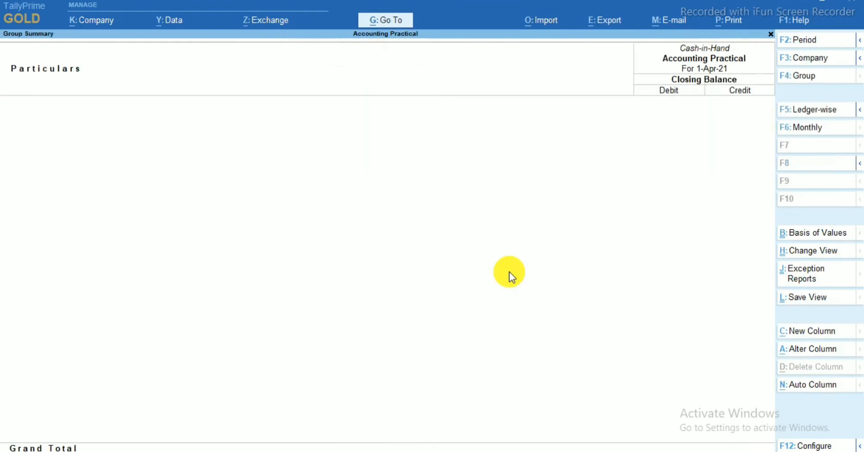
key(Escape)
key(Left)
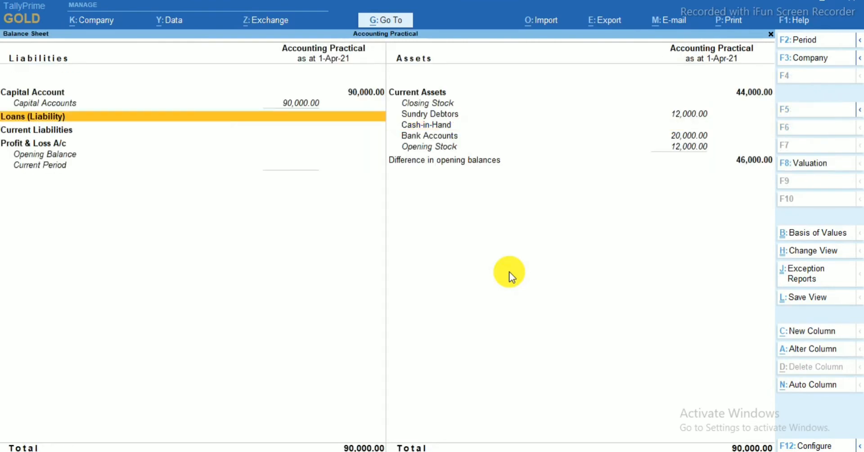
Drill down from Bank Accounts in the Balance Sheet through the PNB ledger to its Contra voucher
key(Right)
key(Left)
key(Down)
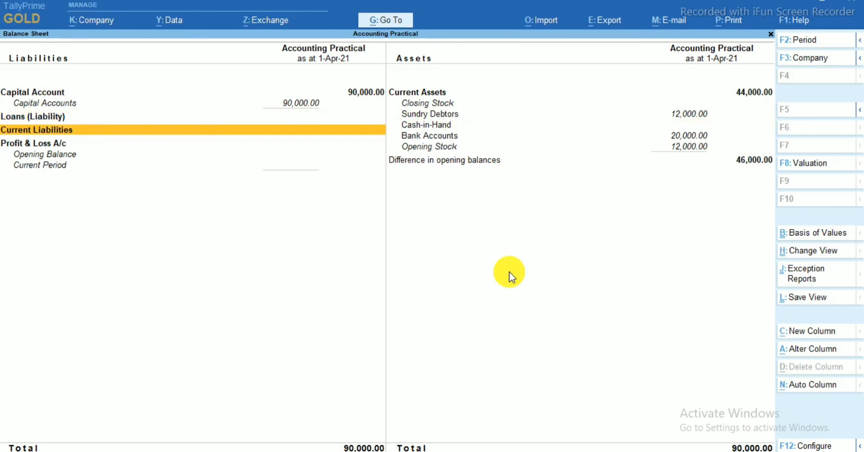
key(Right)
key(Down)
key(Return)
key(Escape)
key(Up)
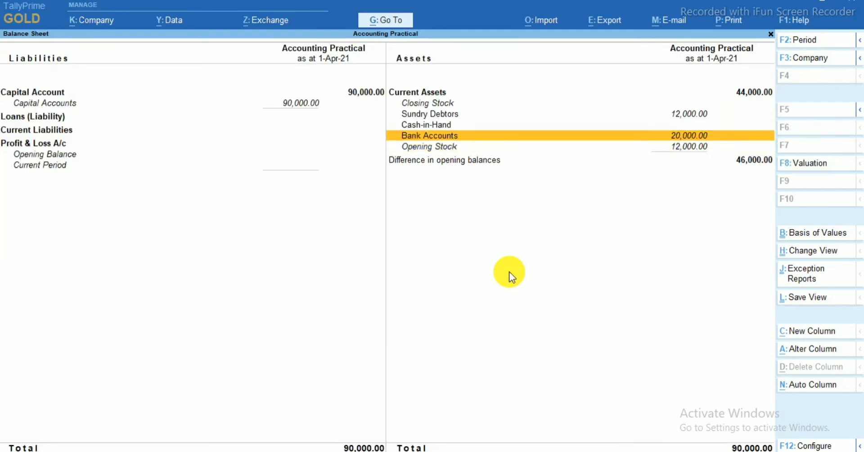
key(Return)
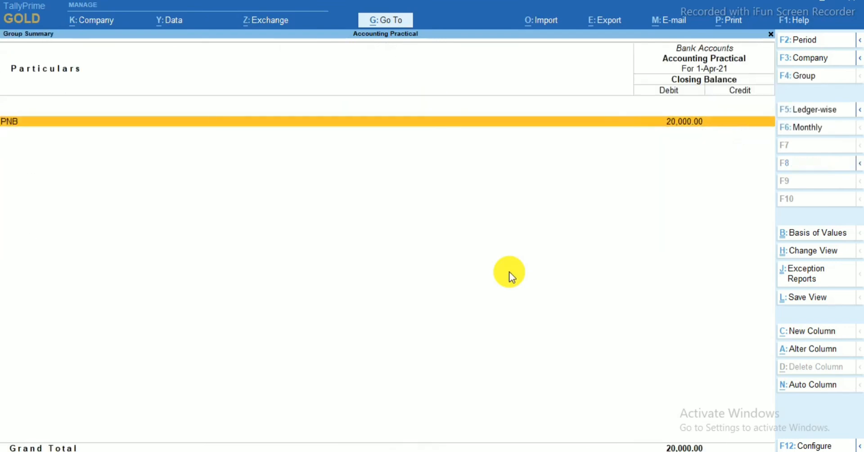
key(Return)
key(Return)
key(Return)
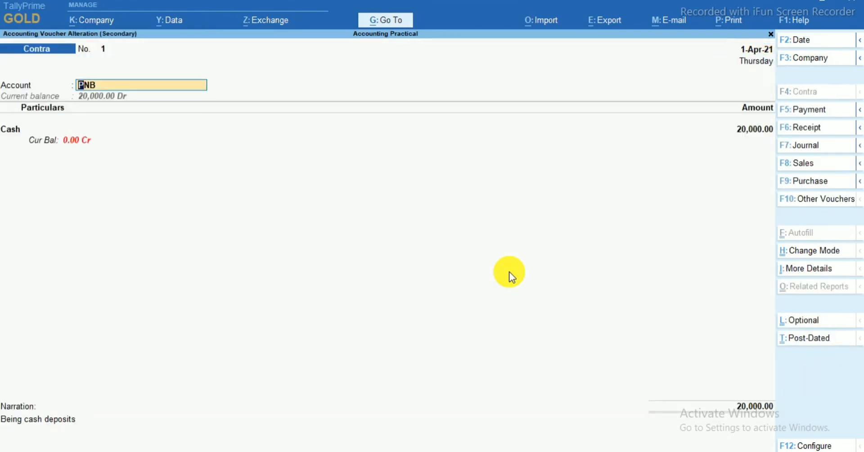
Alter the PNB ledger from the voucher's Account field, rename it Punjab National Bank, save it and leave the voucher
key(ctrl)
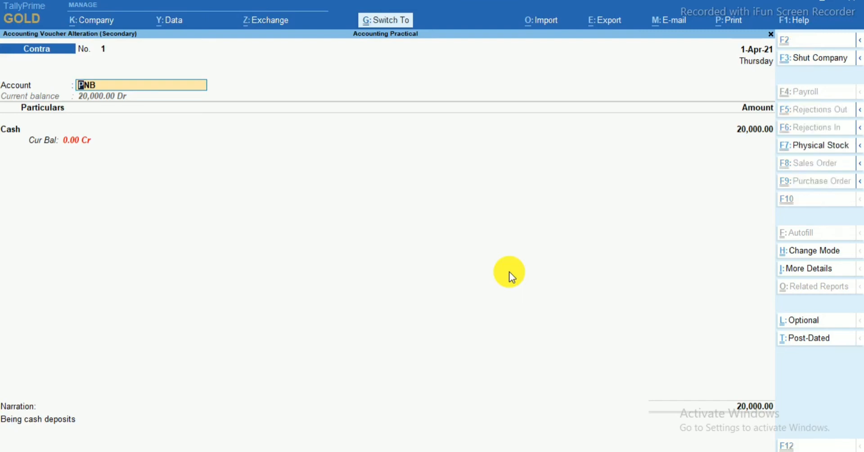
key(ctrl+Return)
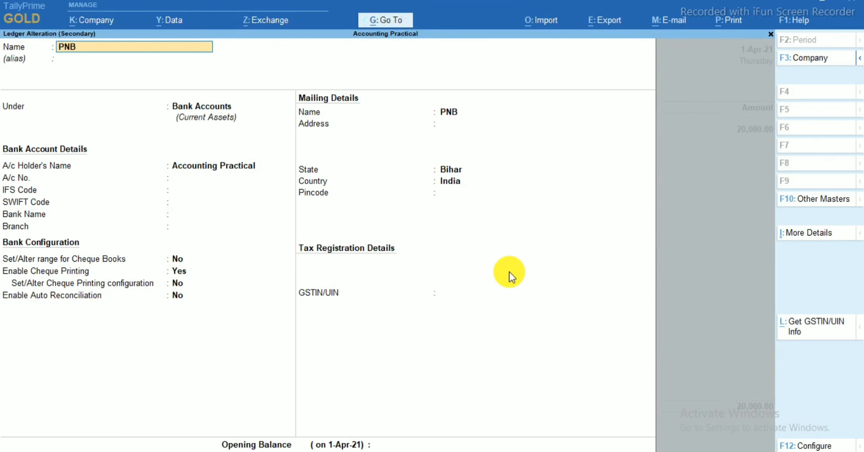
text(Punjab Nationa)
text(l b)
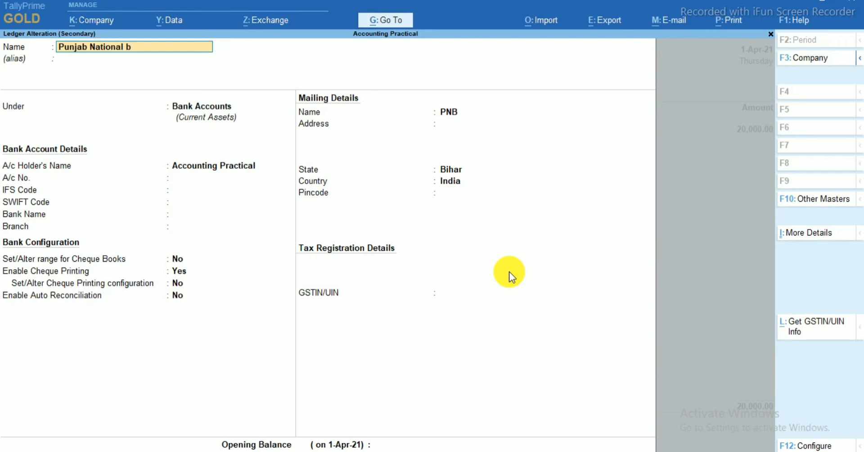
text(ank)
key(Return)
key(ctrl)
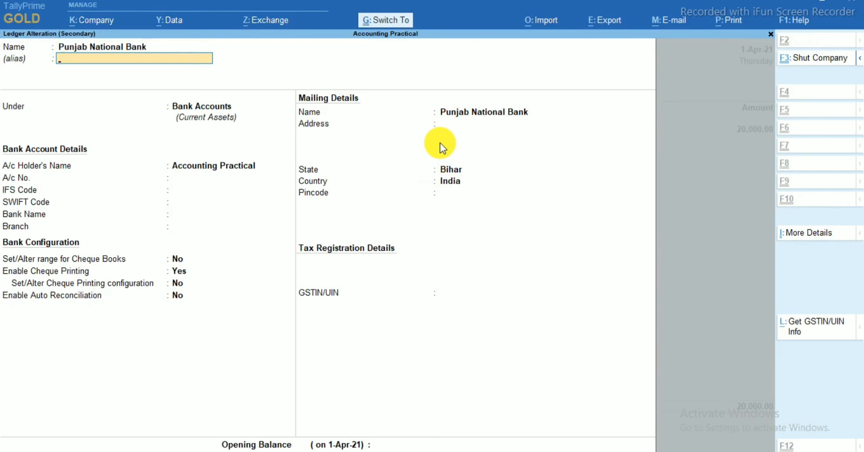
key(ctrl+a)
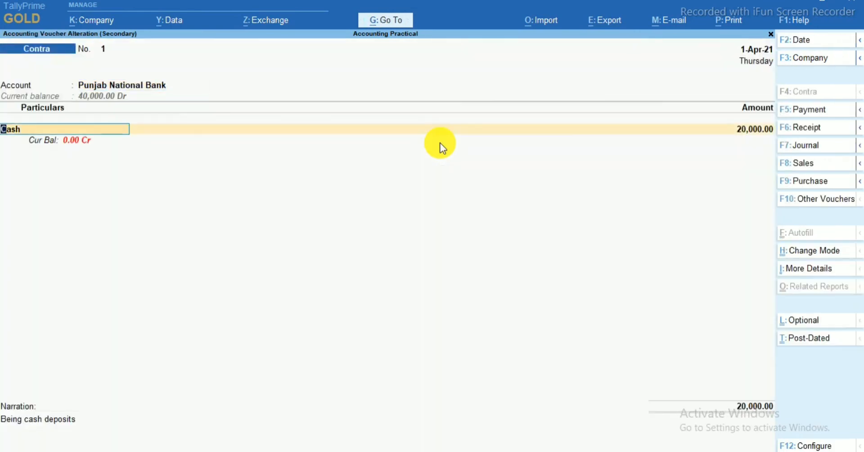
key(Escape)
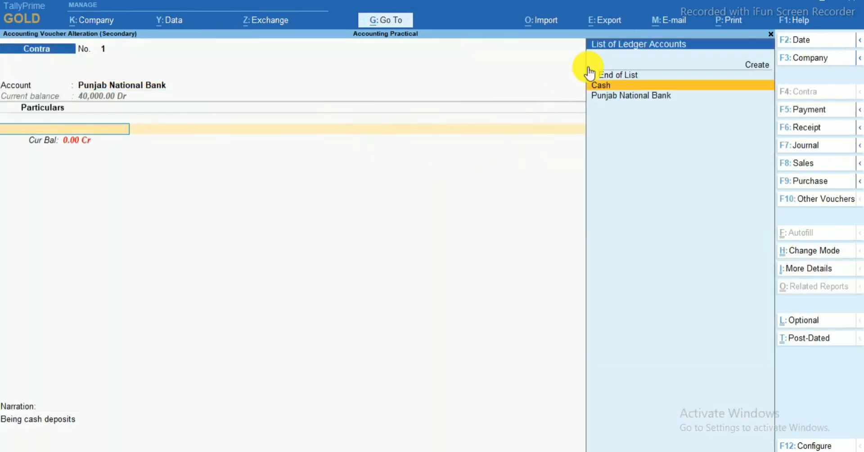
key(Escape)
key(Escape)
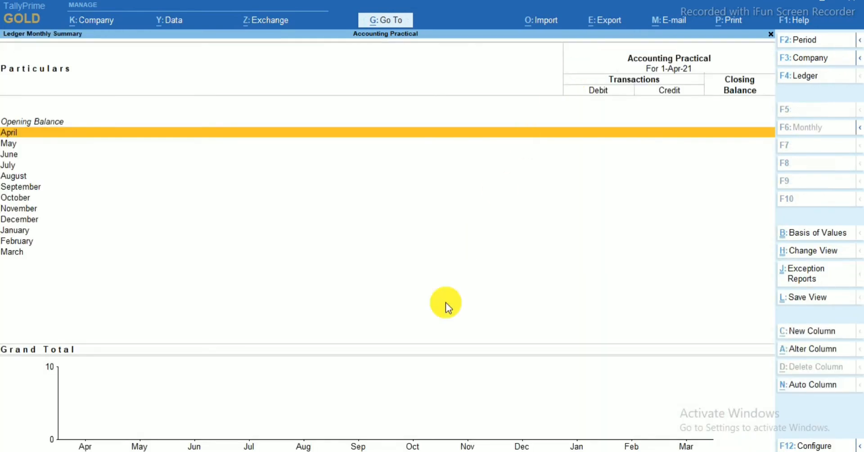
Switch to the Word notes and review the steps to create a ledger, including the shortcut way and ledger table
click(353, 451)
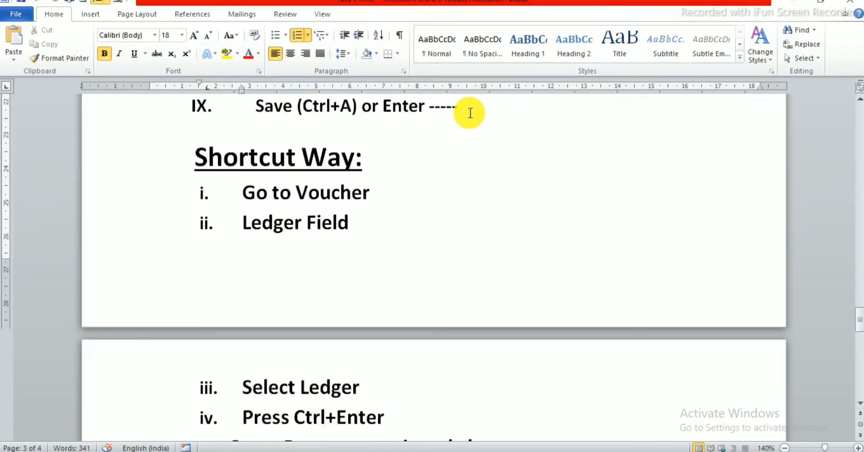
scroll(428, 191, up, 15)
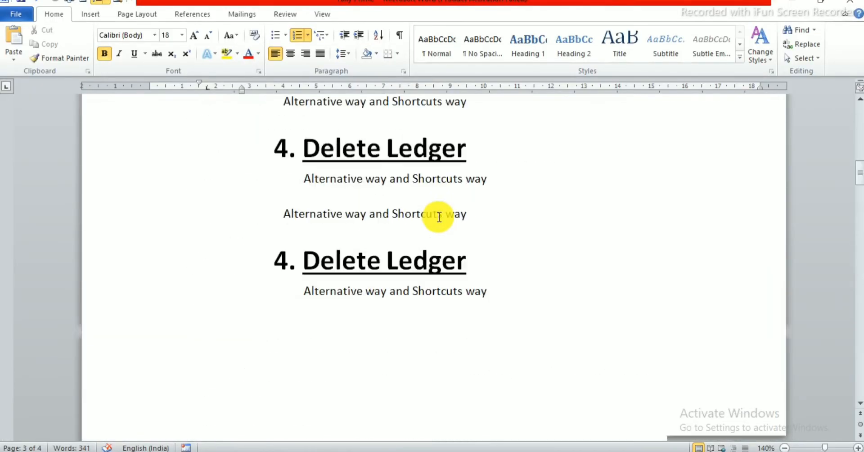
scroll(439, 217, up, 5)
scroll(436, 221, down, 10)
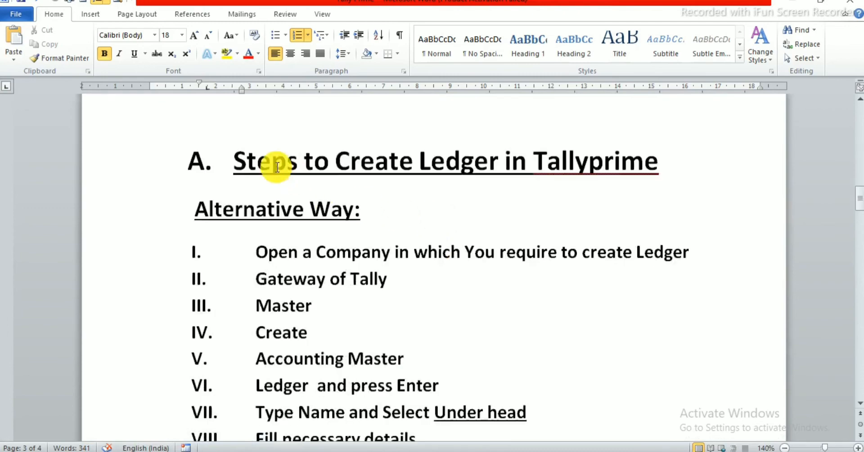
drag(277, 167, 447, 166)
scroll(405, 175, down, 4)
click(396, 180)
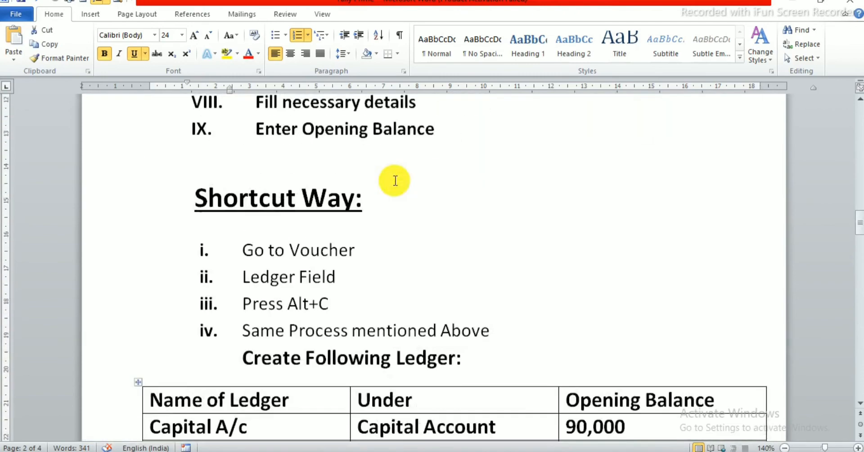
drag(198, 198, 392, 204)
scroll(391, 202, down, 5)
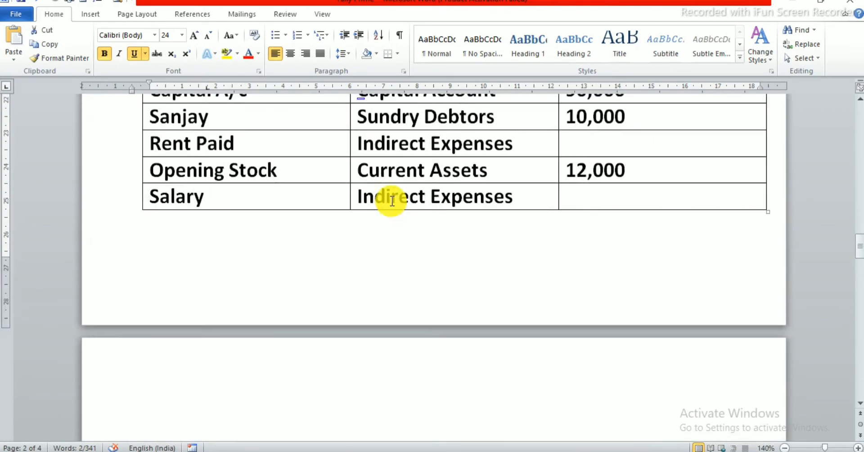
Review the "Steps to Display Ledger" and "Steps to Alter Ledger in Tally prime" sections of the notes
scroll(392, 200, down, 10)
scroll(274, 187, up, 3)
drag(231, 174, 455, 173)
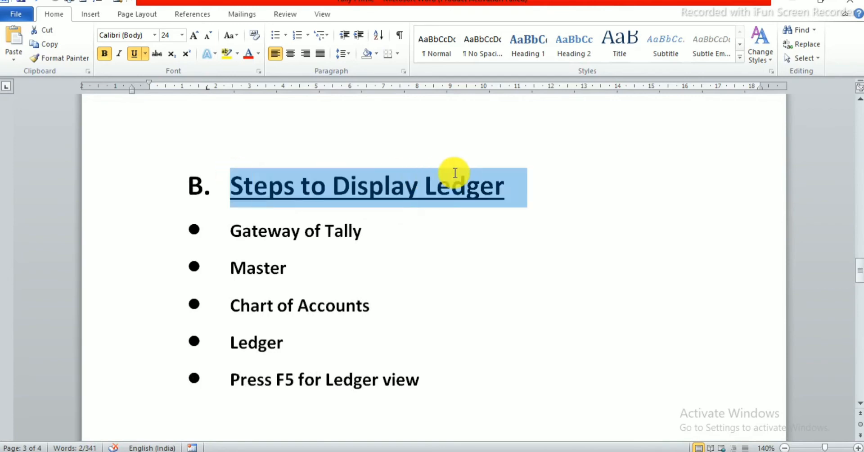
click(412, 216)
scroll(401, 222, down, 10)
scroll(357, 210, up, 3)
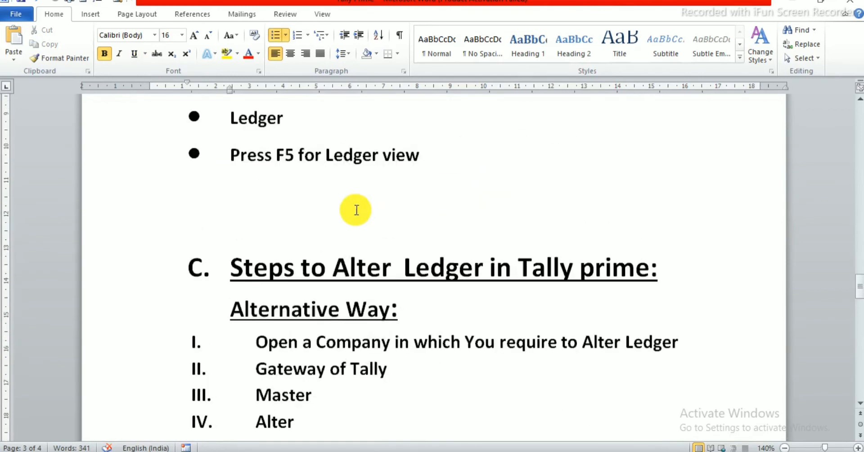
drag(231, 258, 614, 258)
scroll(407, 225, down, 3)
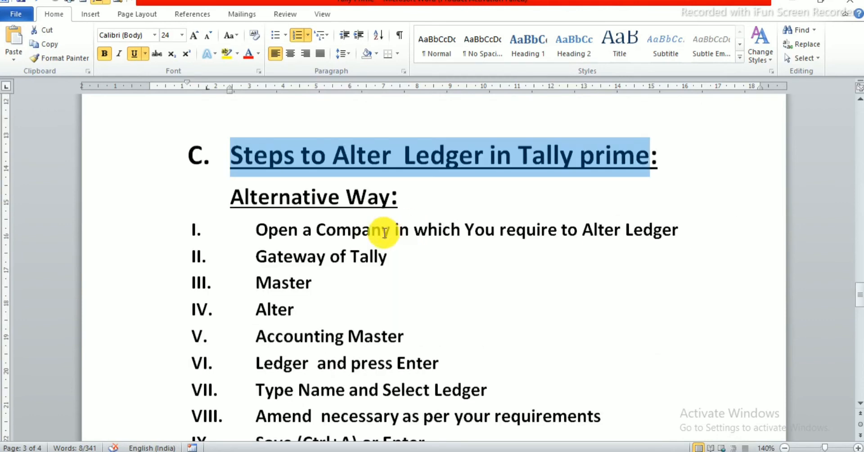
scroll(326, 197, down, 9)
scroll(336, 205, down, 3)
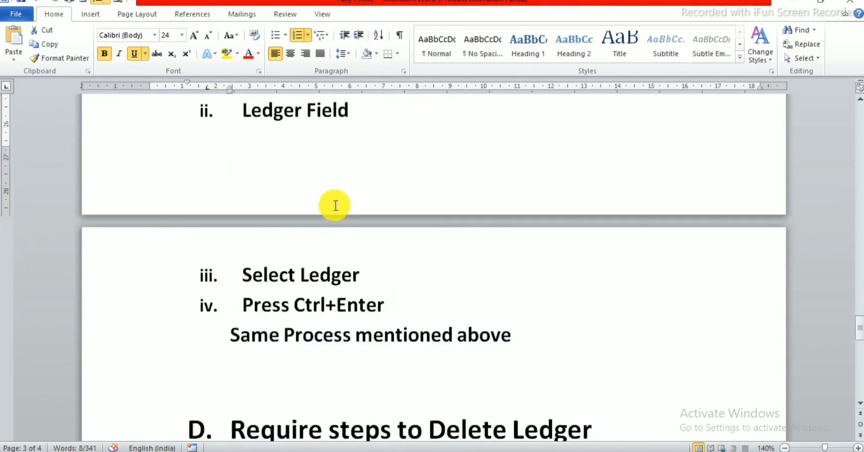
Review the "Require steps to Delete Ledger" section of the notes
scroll(336, 205, down, 6)
scroll(265, 223, down, 3)
scroll(268, 220, up, 3)
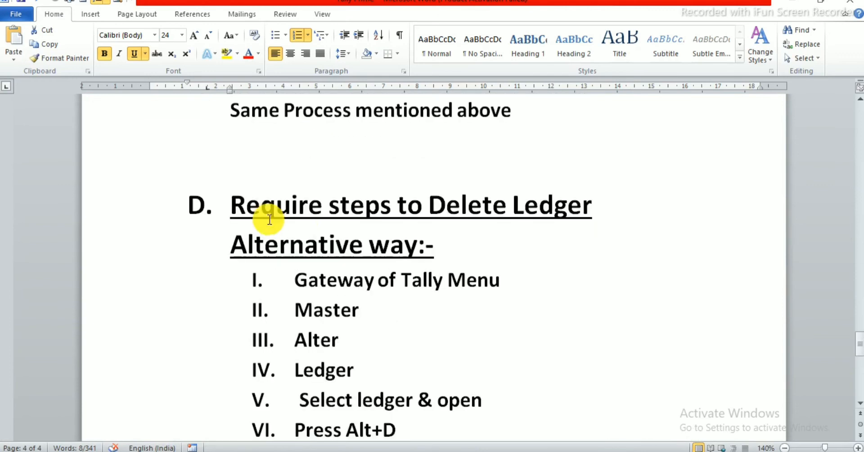
click(563, 201)
click(222, 198)
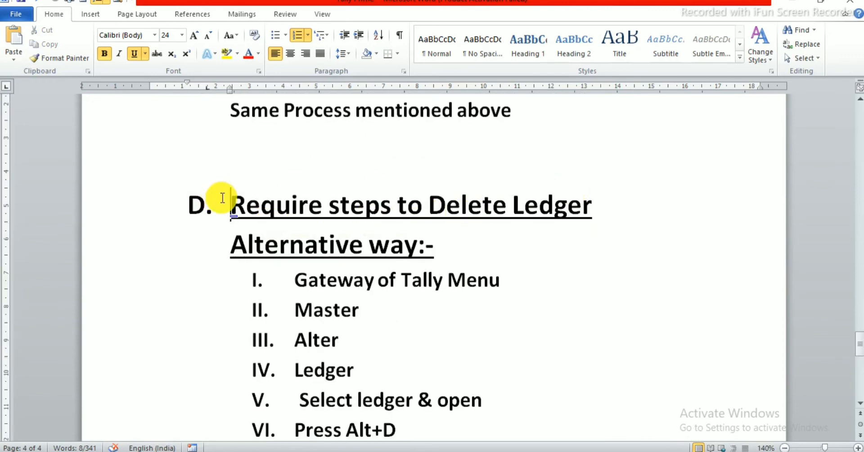
Switch back to TallyPrime, return to the Balance Sheet, collapse its details and exit to the Gateway of Tally
click(301, 451)
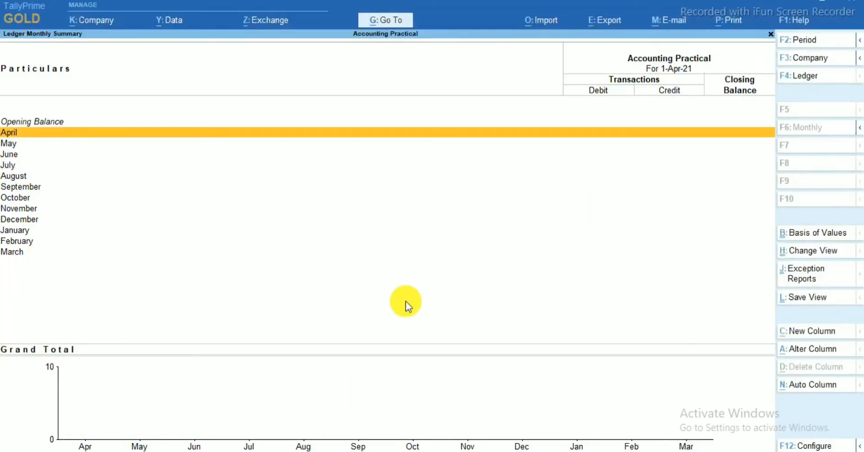
key(Escape)
key(Escape)
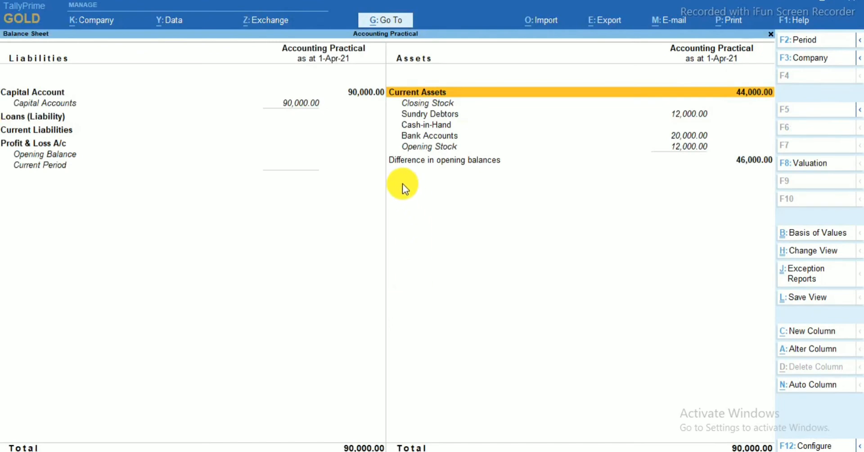
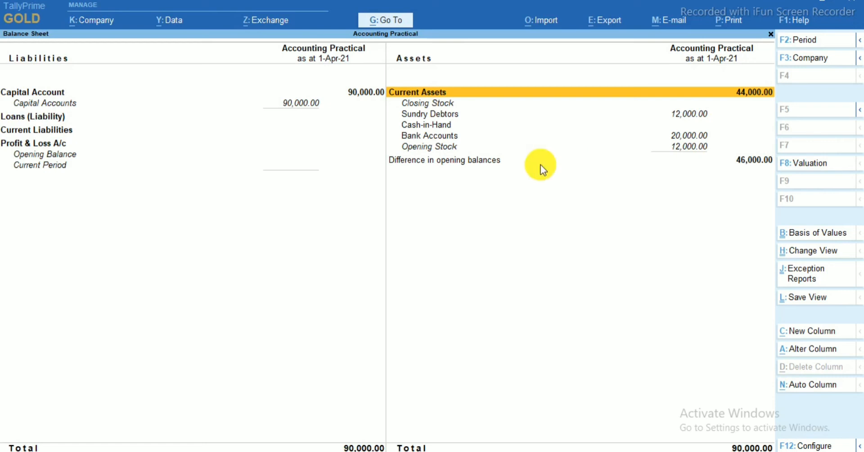
key(alt+F5)
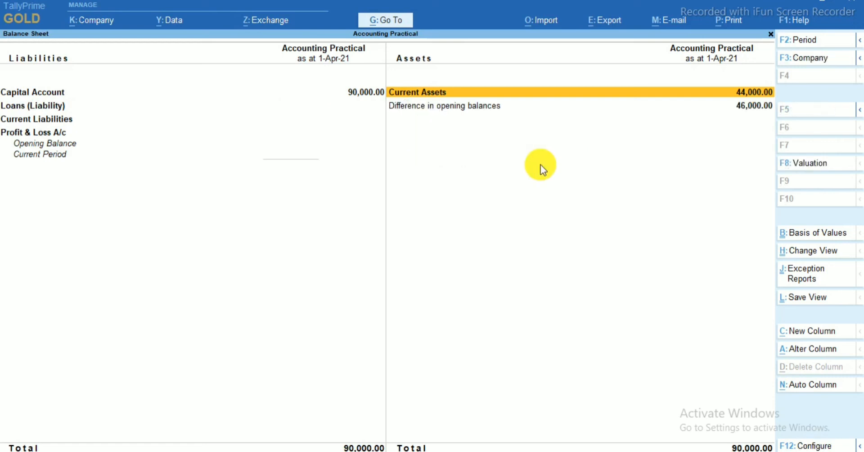
key(Escape)
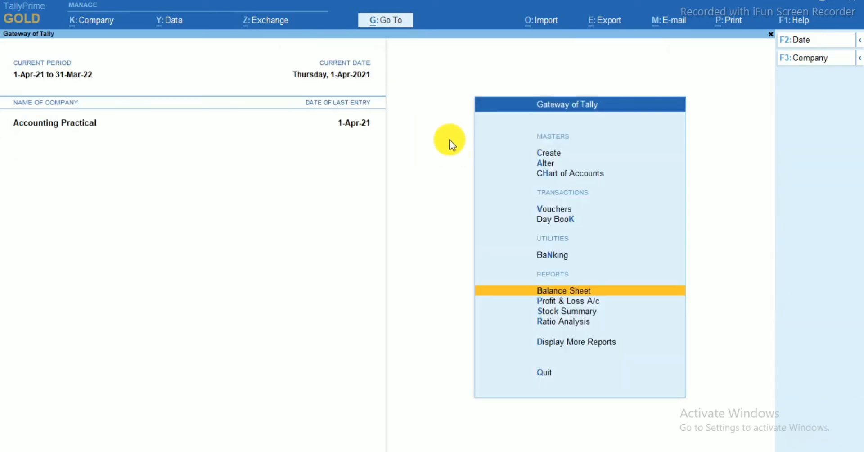
Reopen the Balance Sheet and show it in detailed form
key(Return)
key(alt)
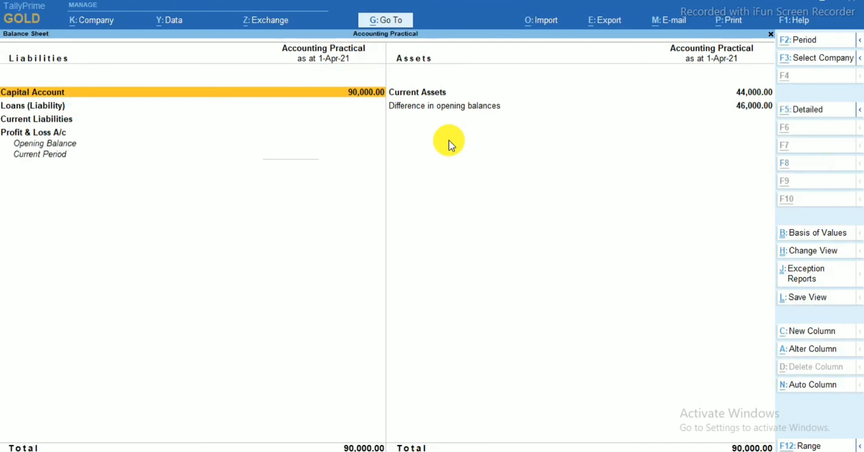
key(alt+F5)
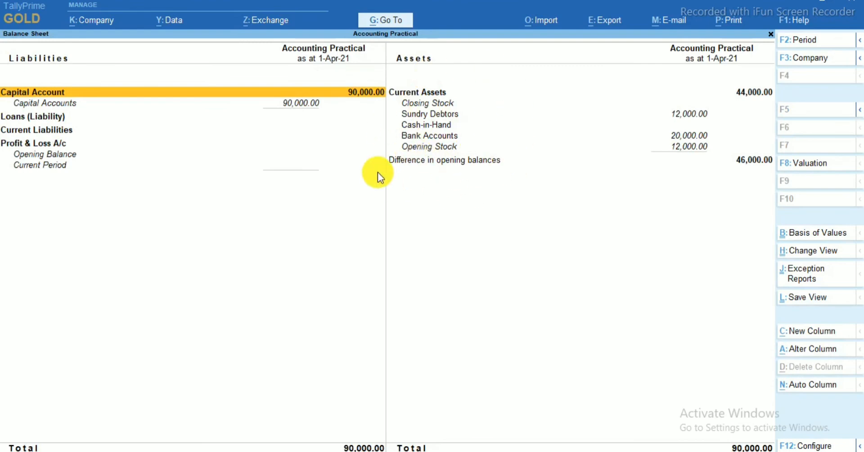
Exit the Balance Sheet to the Gateway of Tally, open it again and expand it to the detailed format
key(Escape)
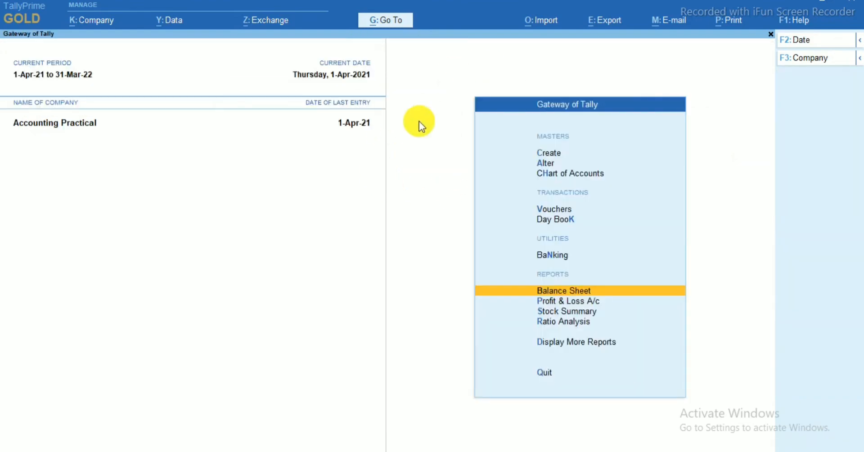
key(Return)
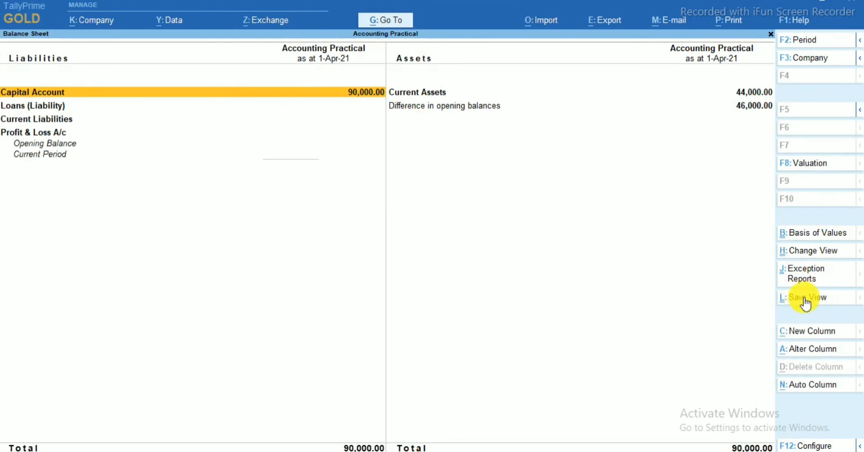
key(alt+F5)
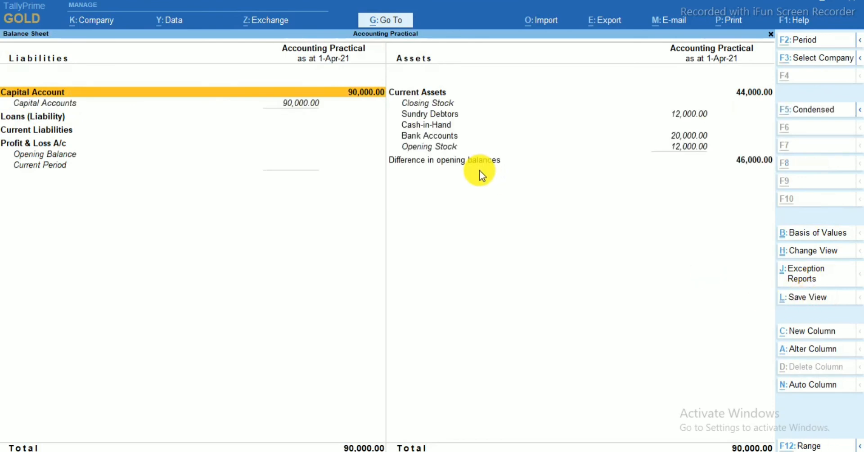
Save the detailed report as "Balance Sheet - My View", set it as the default view, and reopen the Balance Sheet
click(809, 299)
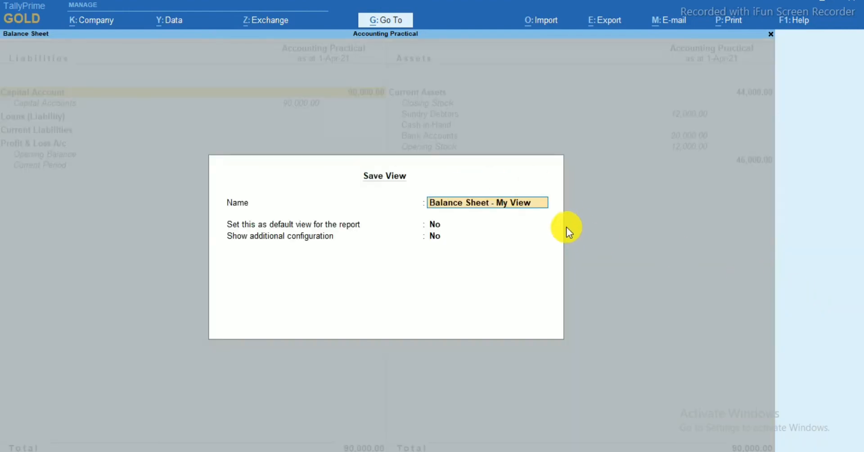
key(Return)
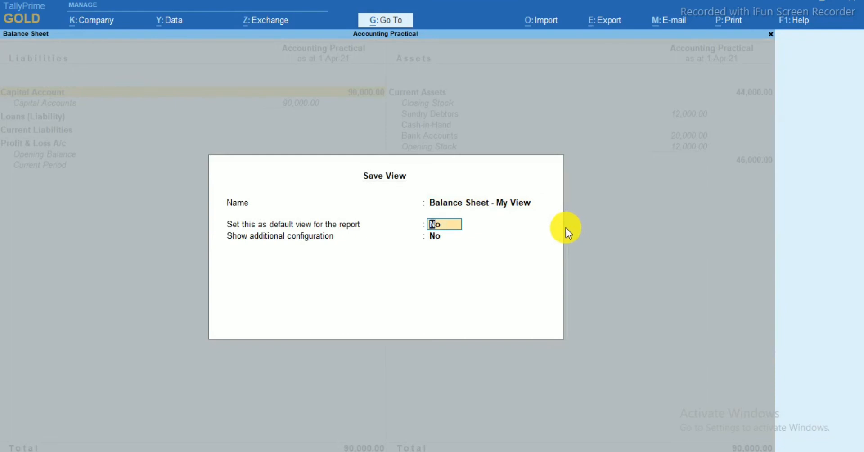
text(yes)
key(Return)
key(Return)
key(Return)
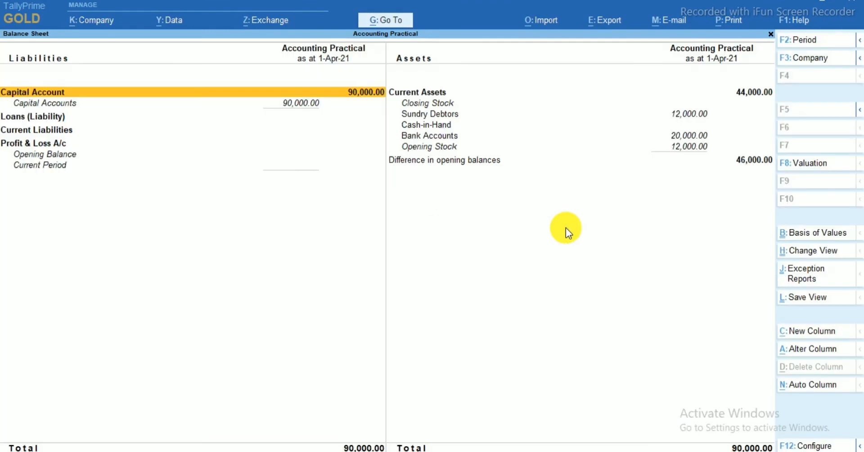
key(Escape)
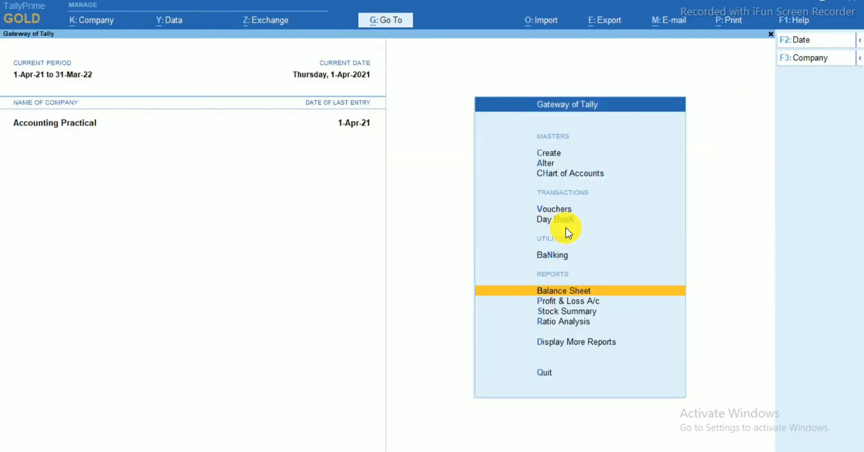
key(Return)
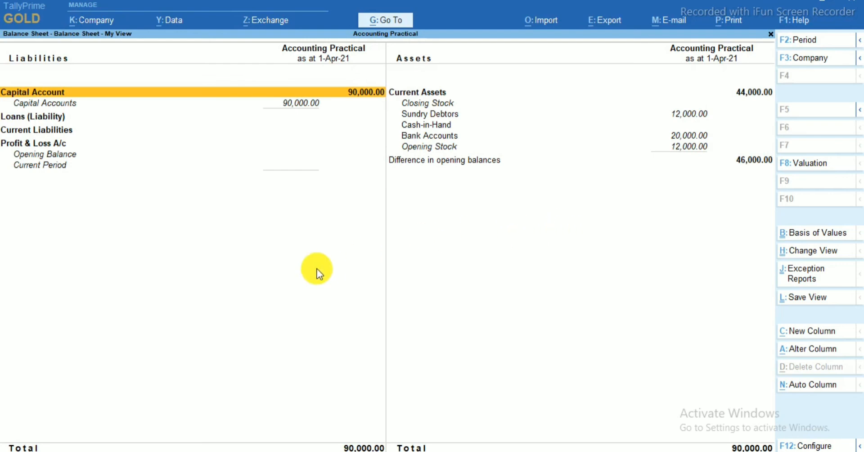
Switch to the Word notes and examine the note on deleting a ledger that involves transactions
click(380, 451)
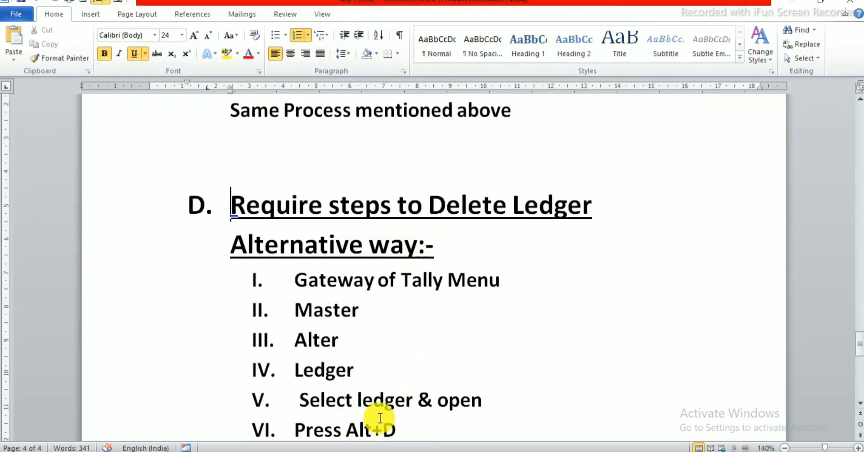
scroll(418, 223, down, 3)
scroll(415, 226, up, 2)
scroll(412, 235, down, 3)
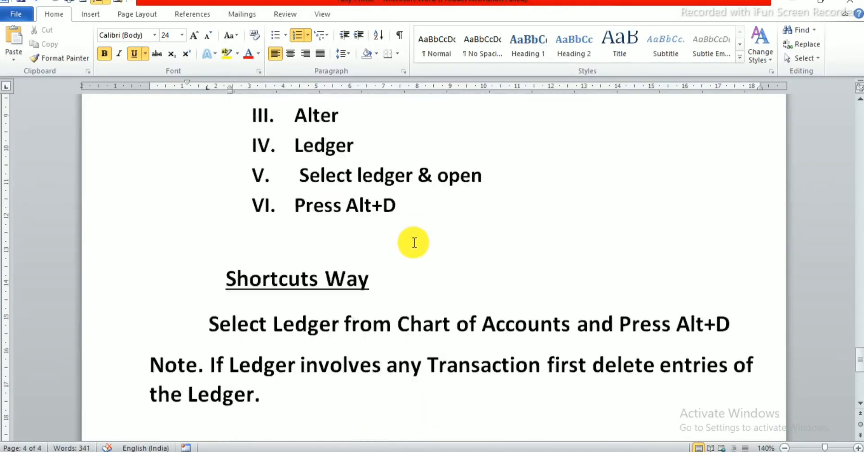
scroll(401, 237, down, 3)
click(219, 257)
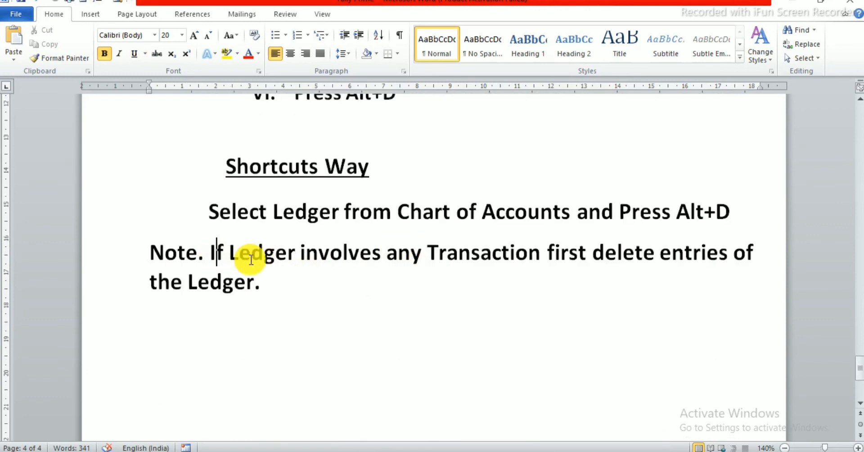
click(360, 252)
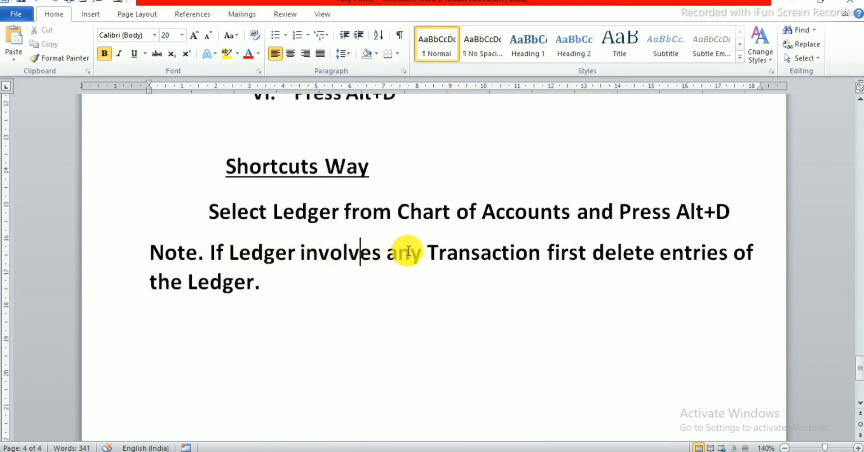
click(502, 253)
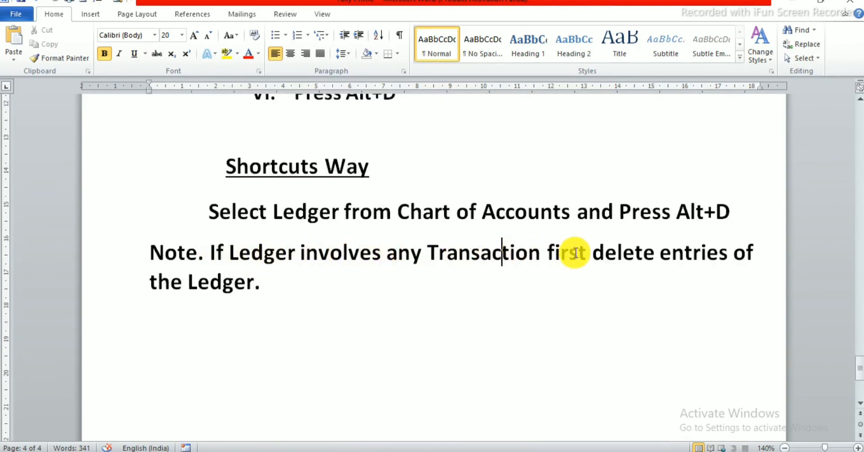
click(235, 282)
drag(208, 250, 633, 318)
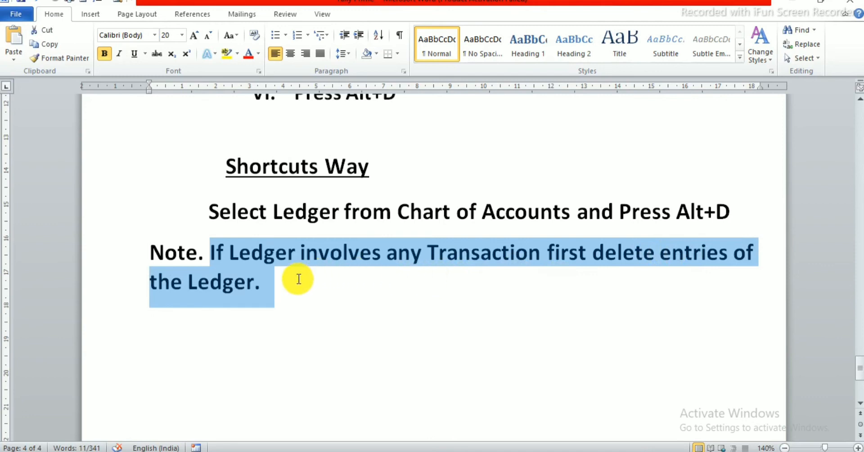
click(352, 258)
Review the notes' sections on displaying, altering and deleting a ledger
scroll(352, 258, up, 15)
scroll(355, 246, up, 6)
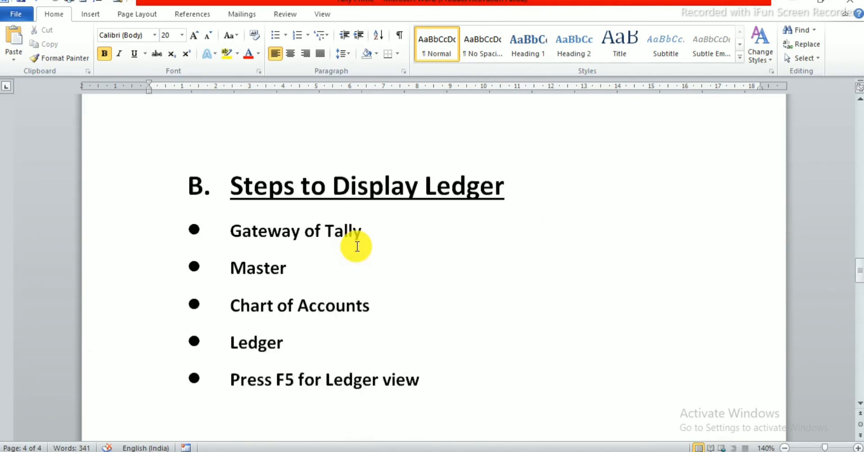
scroll(353, 243, down, 4)
scroll(361, 235, down, 12)
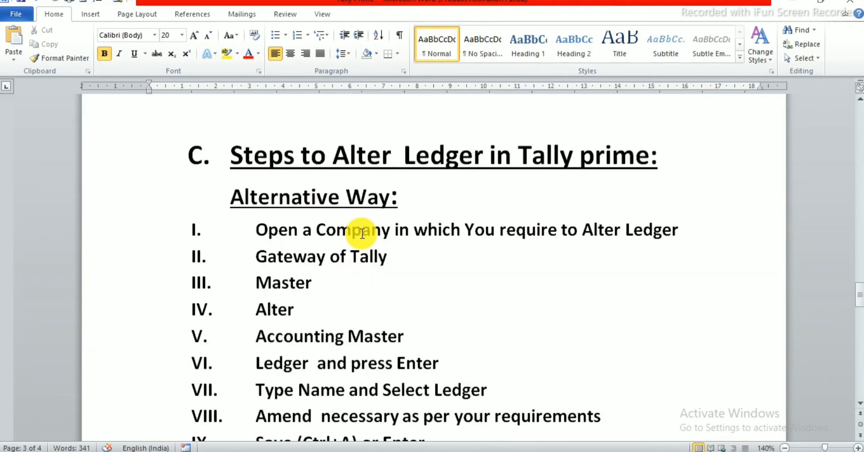
scroll(363, 234, down, 5)
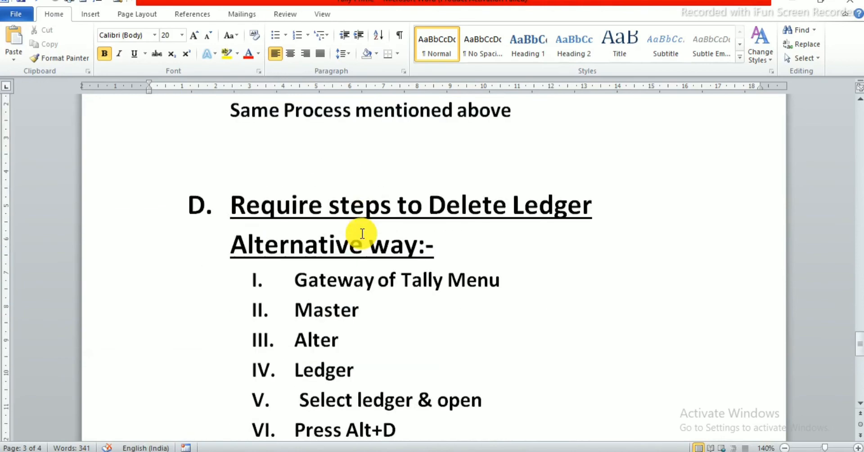
scroll(362, 233, down, 10)
scroll(361, 231, up, 7)
scroll(361, 231, up, 2)
scroll(360, 231, down, 2)
scroll(349, 231, down, 3)
scroll(348, 232, up, 3)
scroll(348, 231, down, 3)
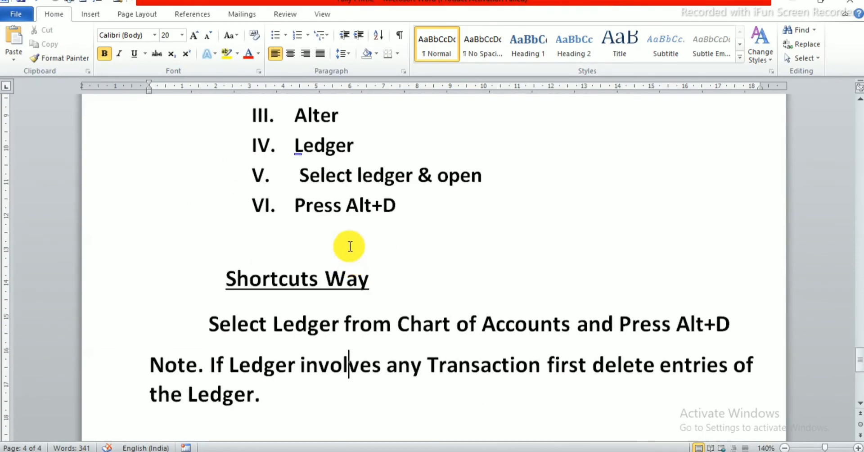
Examine the "Create Following Ledger" table with its ledger names, groups and opening balances
scroll(348, 233, up, 5)
scroll(349, 233, up, 15)
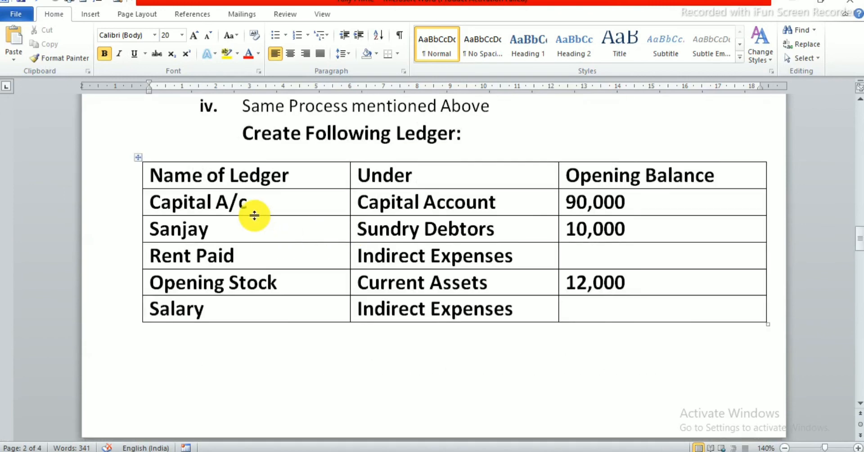
click(256, 213)
click(423, 203)
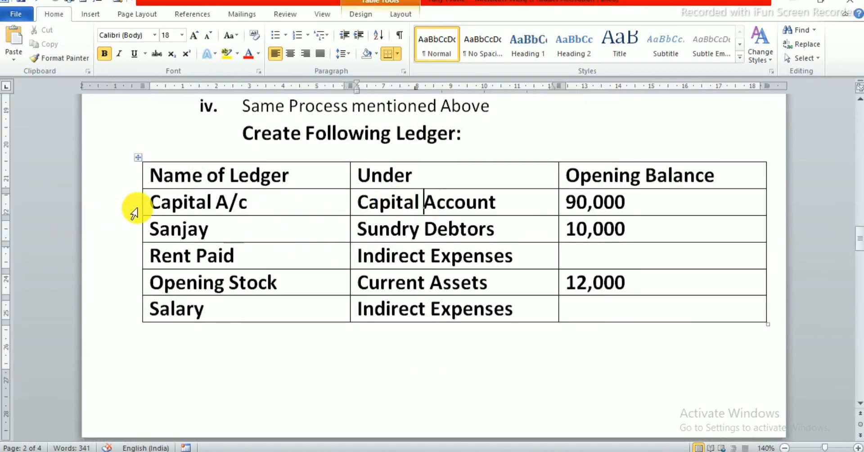
click(183, 255)
click(203, 283)
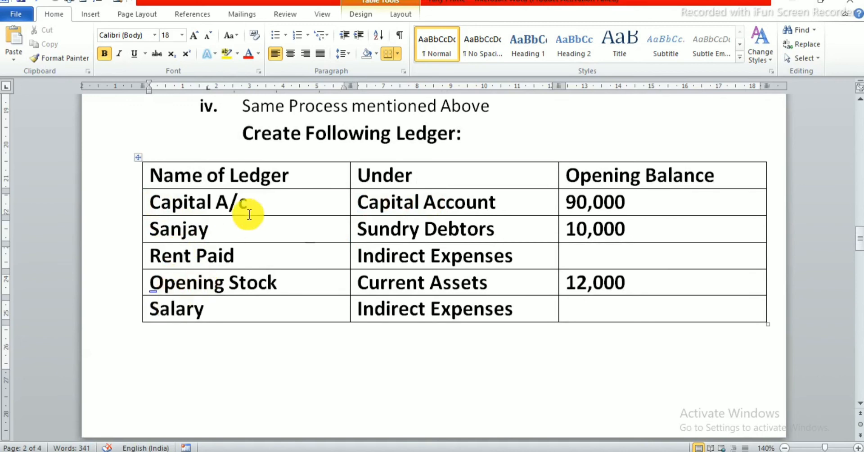
Highlight the Sundry Debtors ledger's name and Rent Paid in yellow in the "Name of Ledger" column
click(145, 203)
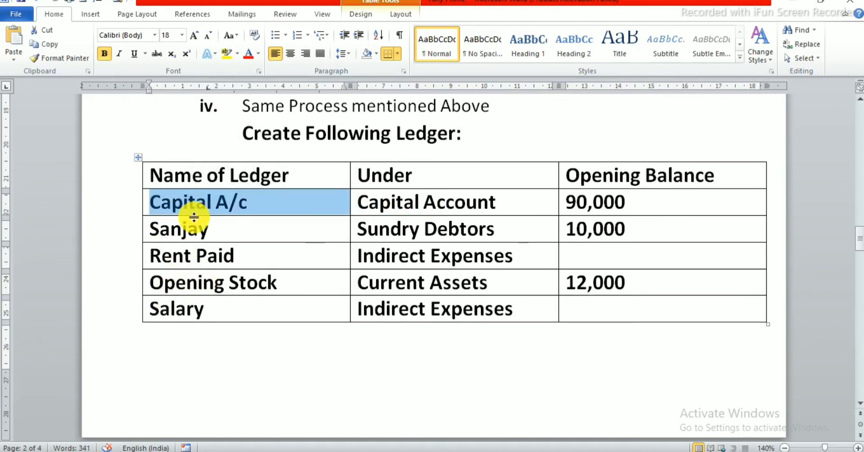
click(157, 227)
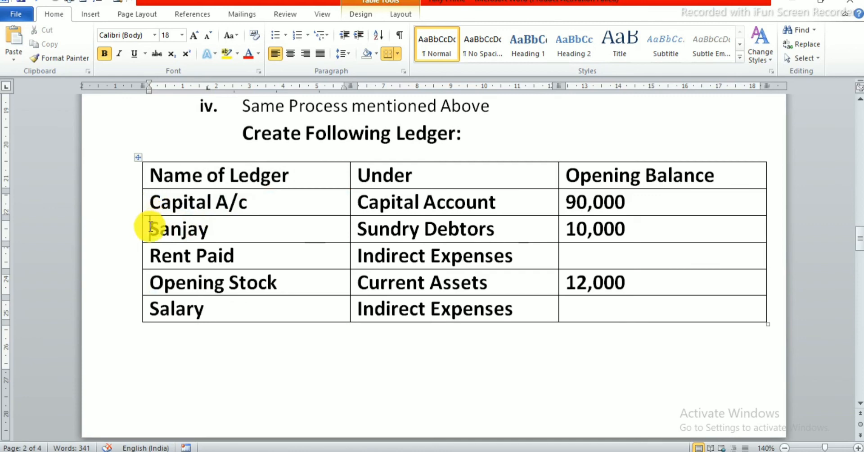
drag(150, 228, 235, 251)
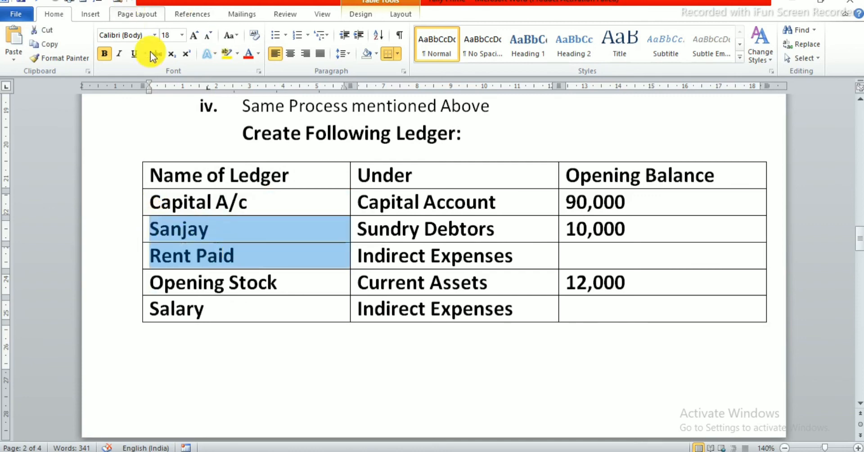
click(228, 56)
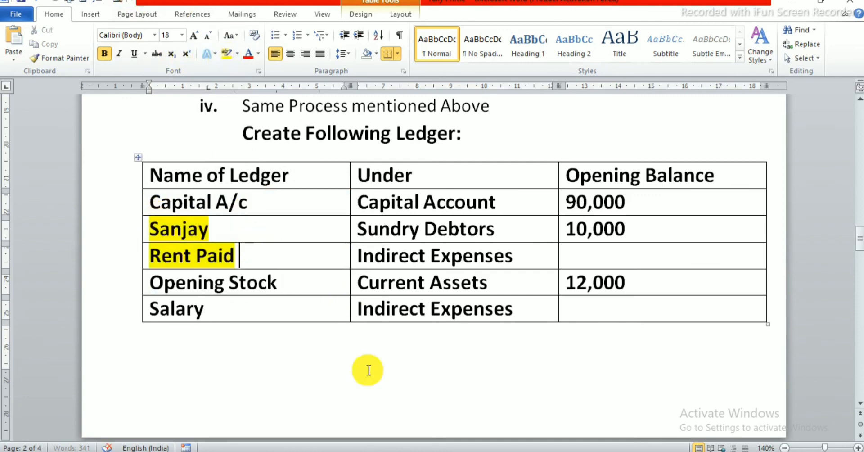
Check the ledger deletion steps in the notes, switch back to TallyPrime and return to the Gateway of Tally
scroll(392, 289, down, 6)
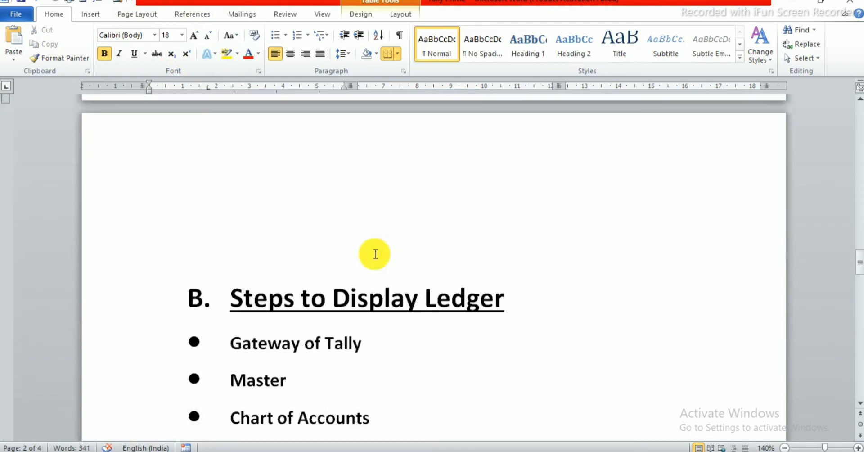
scroll(376, 254, down, 20)
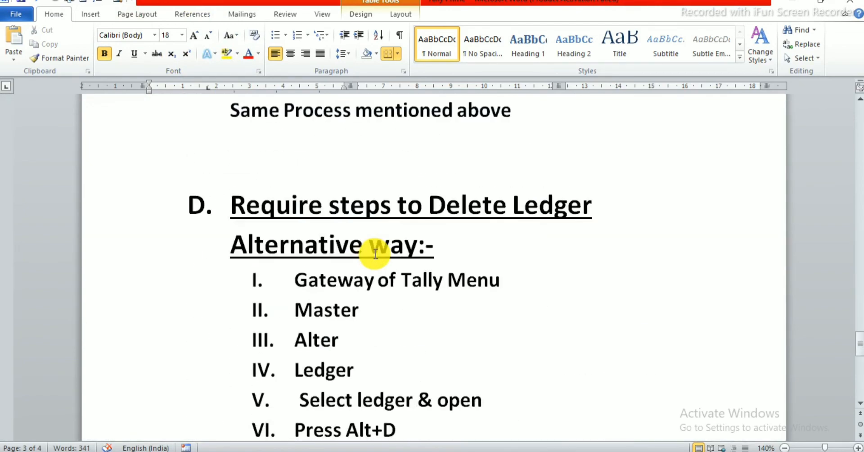
scroll(376, 254, down, 5)
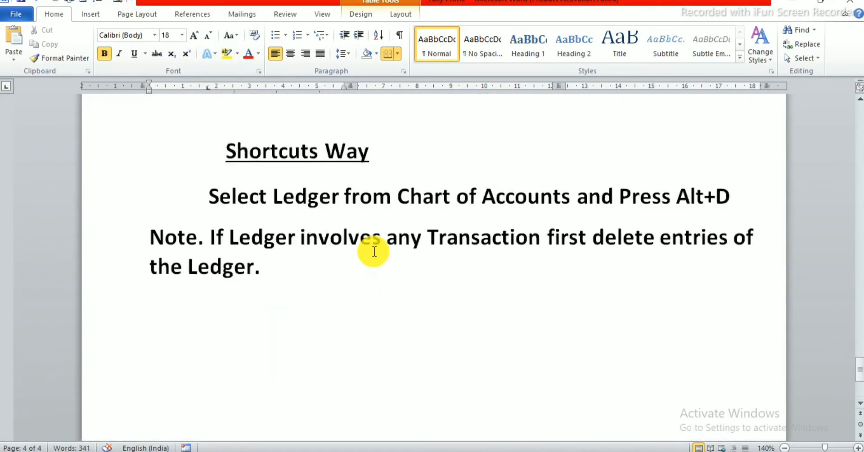
scroll(374, 252, up, 5)
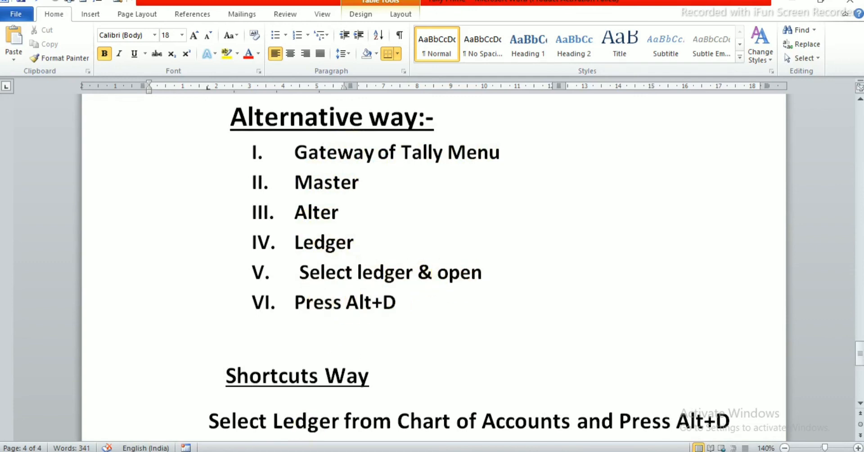
key(alt+Tab)
key(Escape)
key(Escape)
key(Escape)
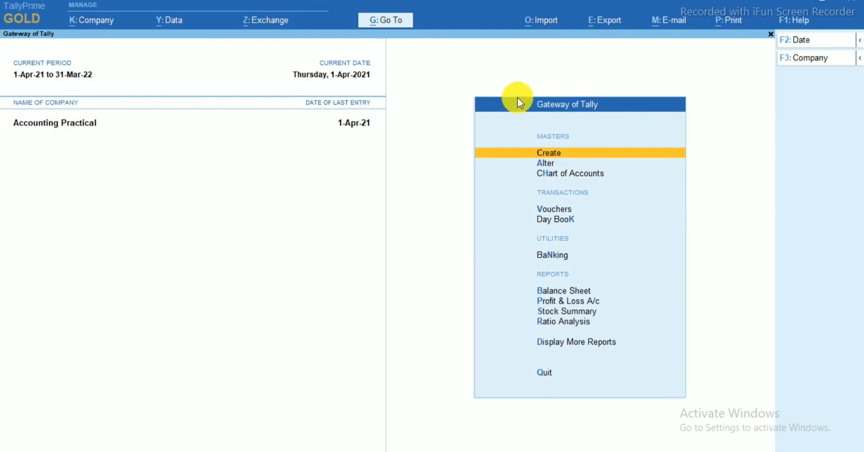
Open the Sundry Debtors ledger for alteration from the list of ledgers
click(547, 162)
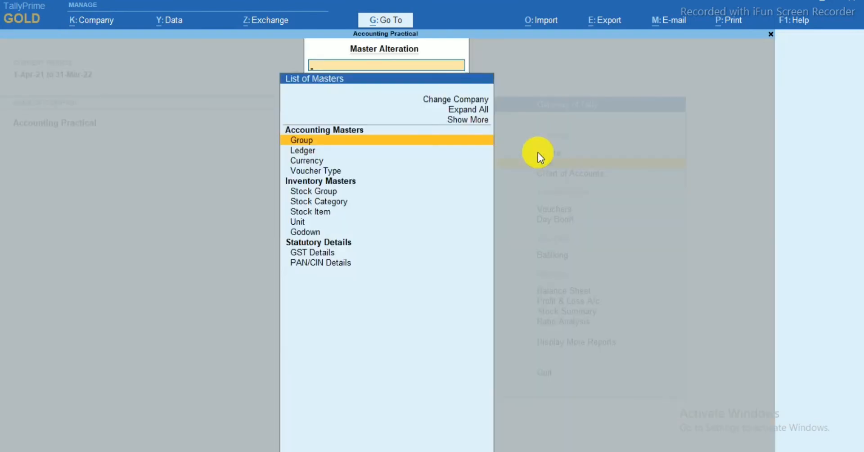
key(Down)
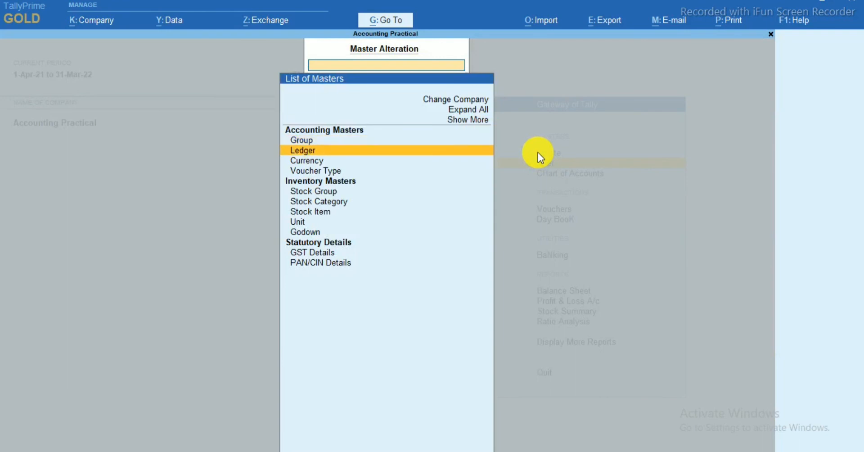
key(Return)
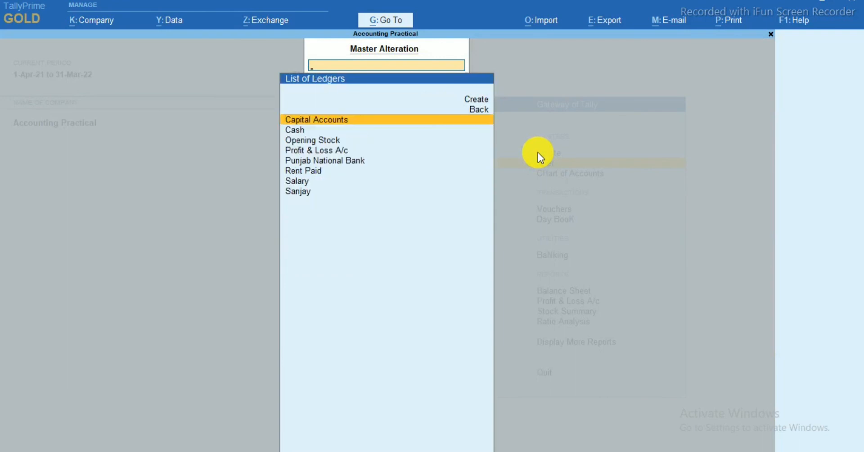
key(Down)
key(Down)
key(Down)
key(Down)
key(Down)
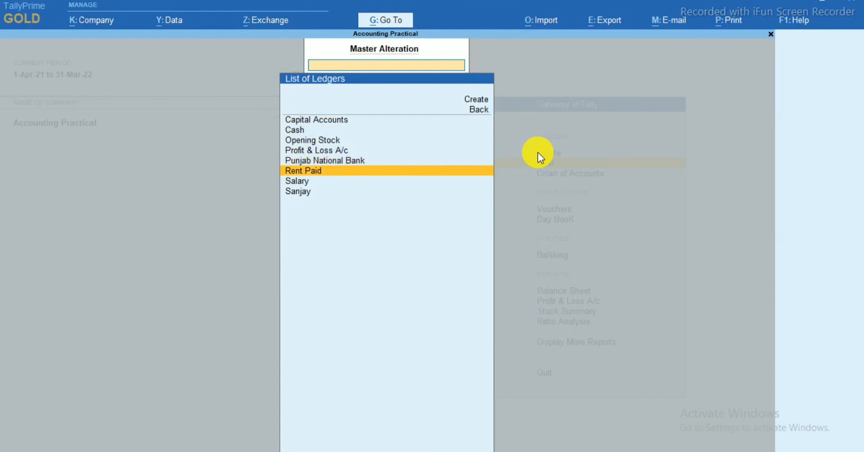
key(Down)
key(Down)
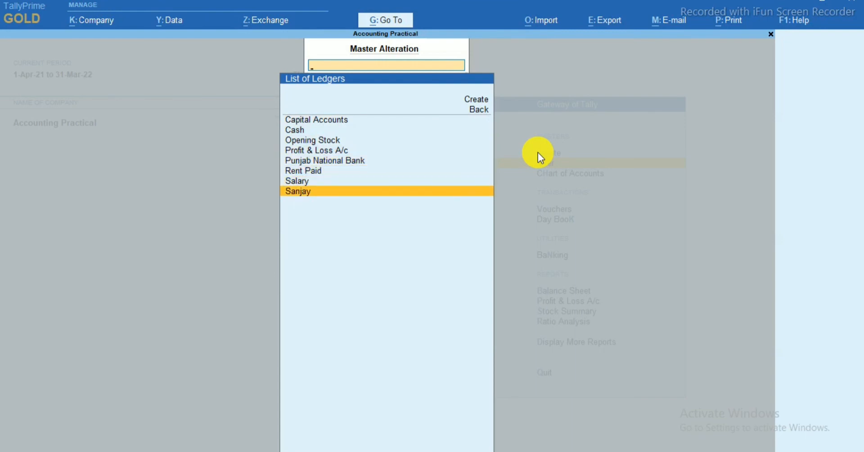
key(Return)
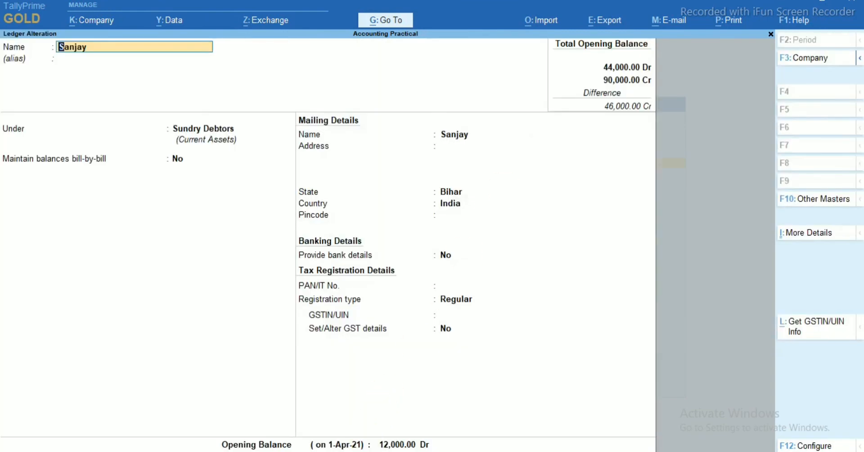
Check the ledgers highlighted in yellow in the Word notes' "Create Following Ledger" table, and return to TallyPrime
key(alt+Tab)
scroll(384, 260, up, 20)
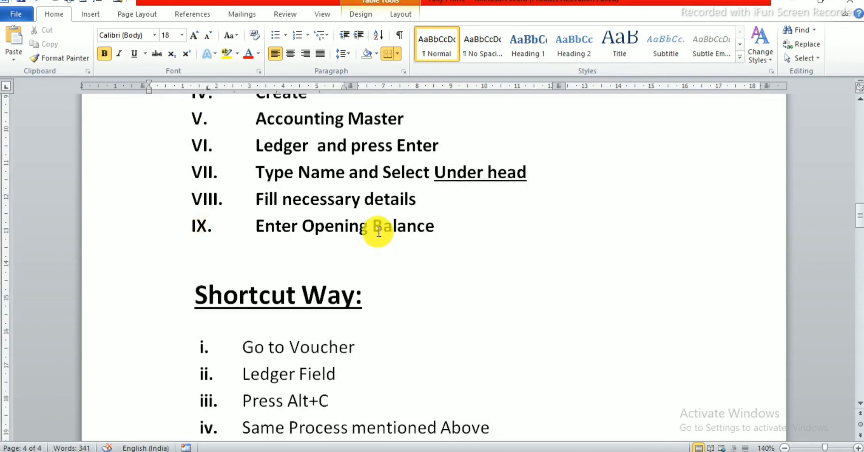
scroll(379, 232, down, 5)
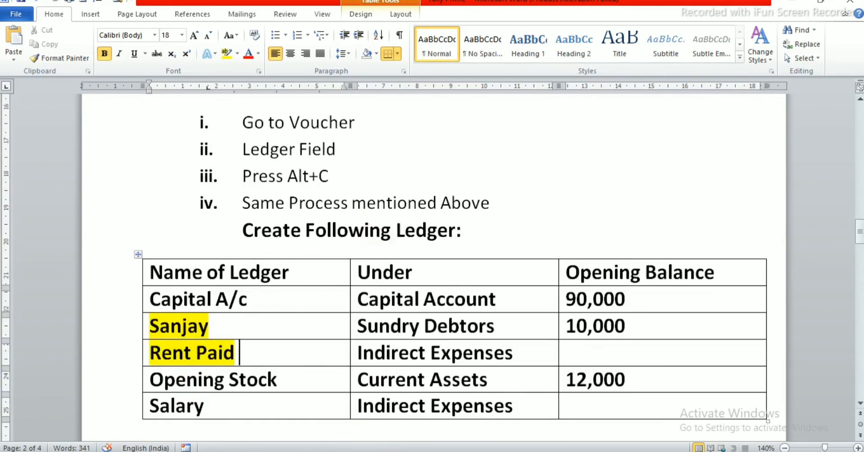
key(alt+Tab)
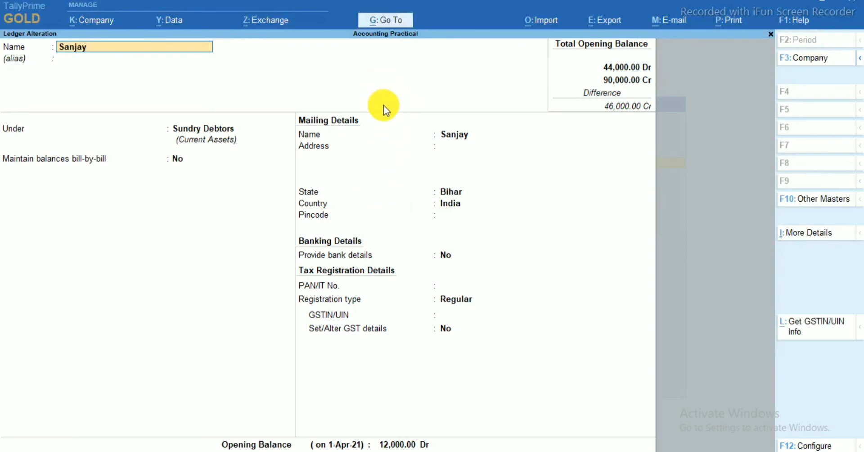
Delete the open Sundry Debtors ledger and return to the Gateway of Tally
key(alt+d)
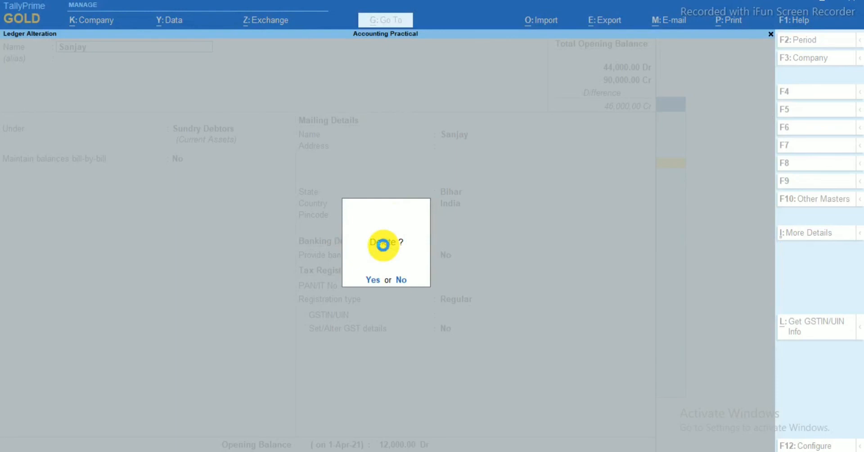
key(Return)
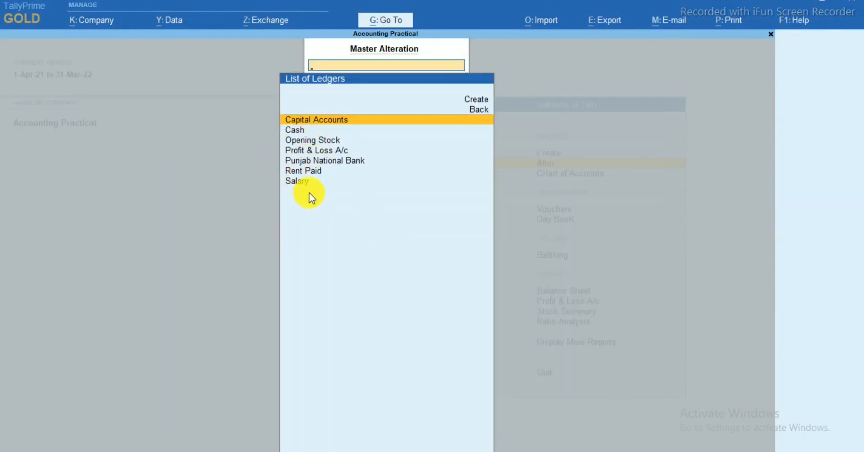
click(309, 180)
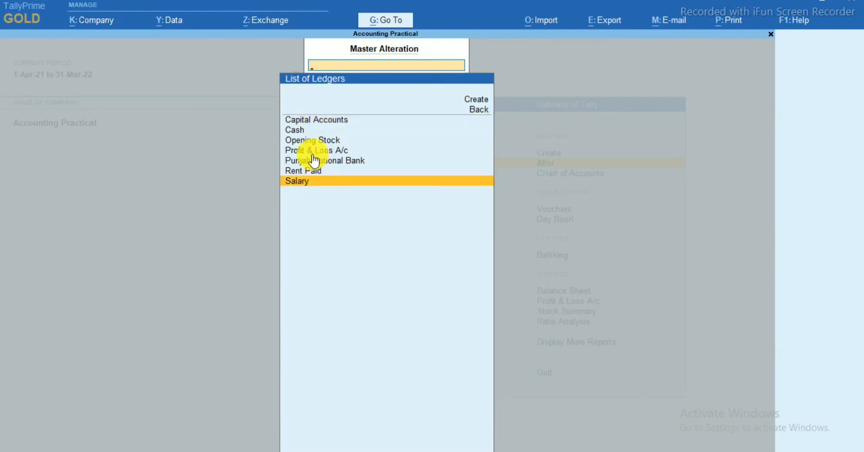
click(310, 171)
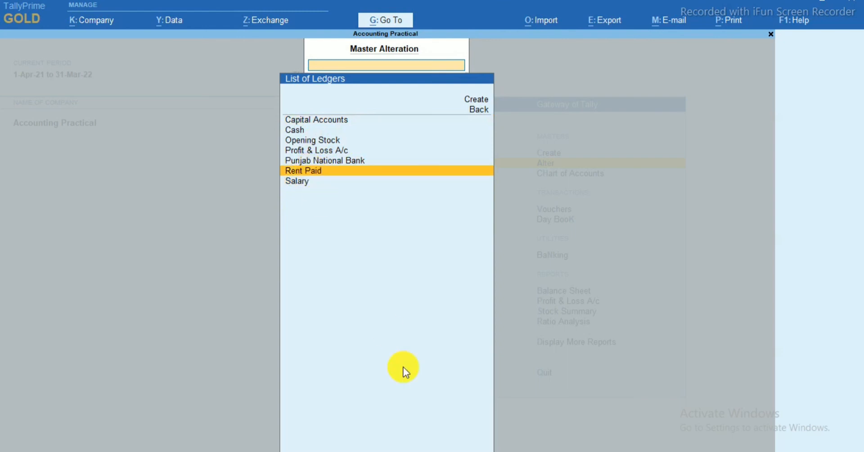
key(Escape)
key(Escape)
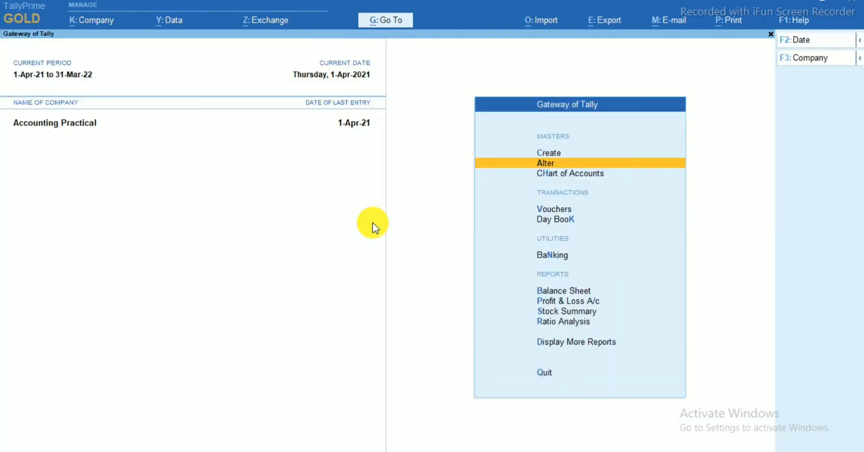
key(Escape)
key(Escape)
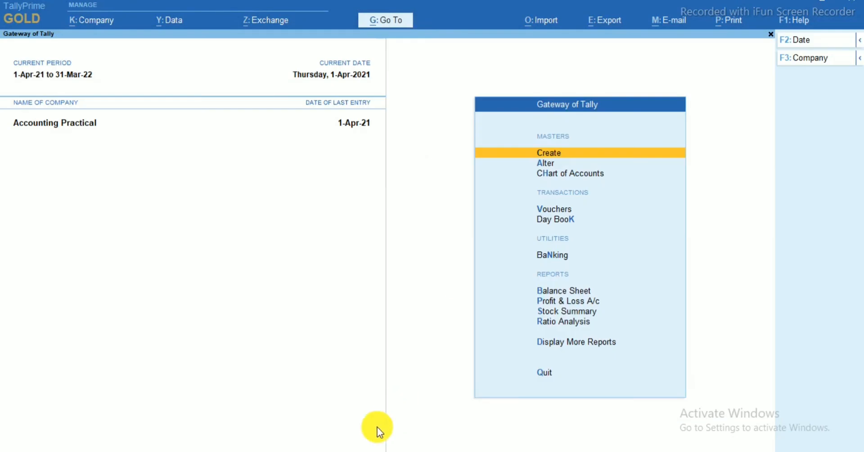
Switch to the Word notes and select the "Shortcuts Way" line on deleting a ledger from the Chart of Accounts
click(360, 450)
scroll(359, 297, down, 10)
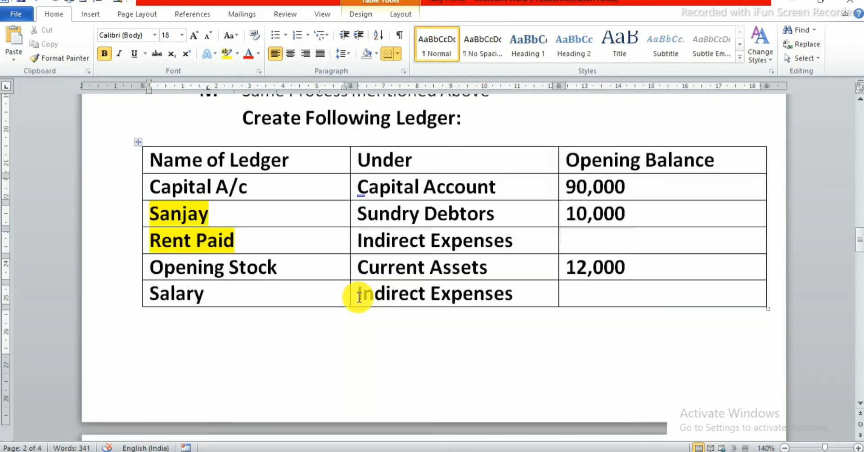
scroll(359, 295, down, 15)
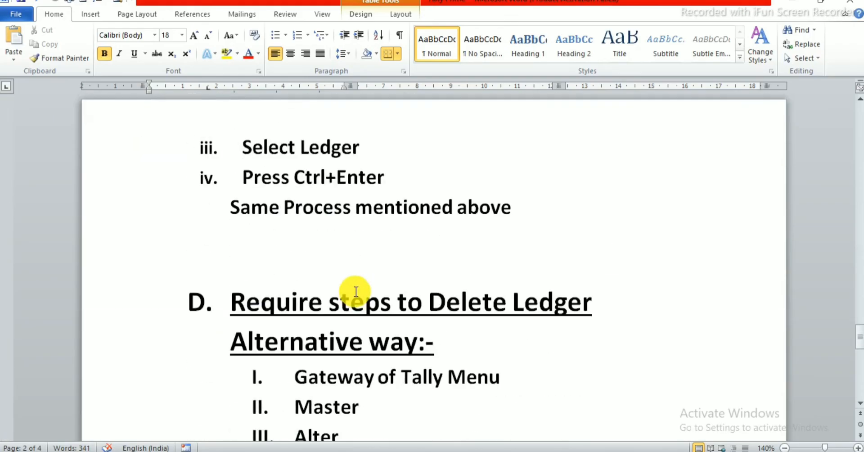
scroll(343, 283, down, 5)
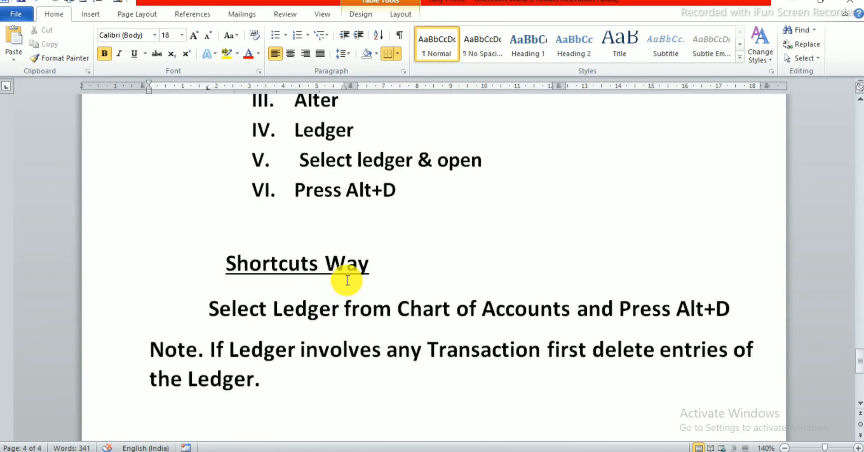
click(218, 309)
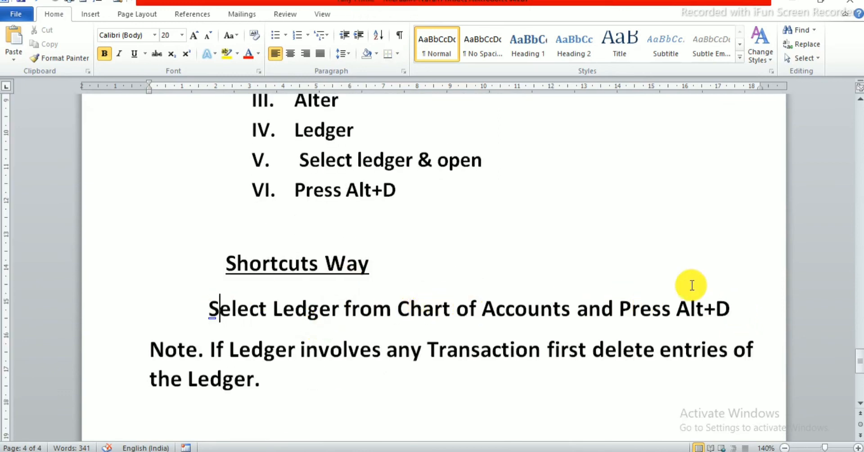
drag(209, 309, 733, 326)
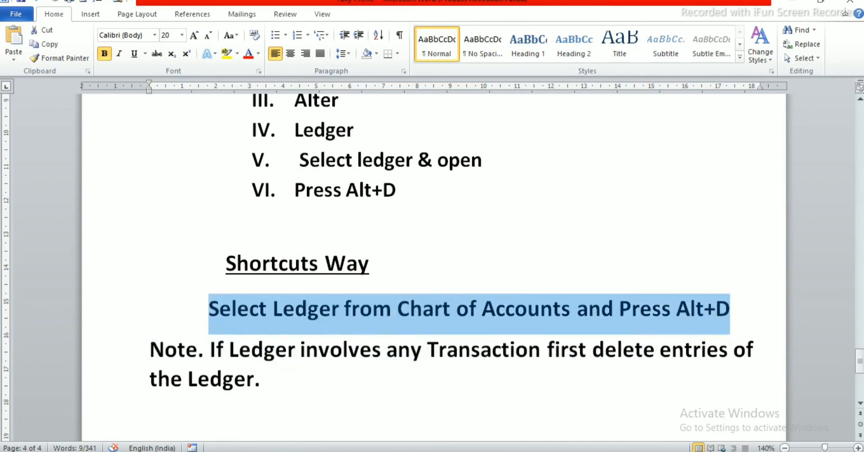
Switch back to TallyPrime and list the Chart of Accounts ledgers individually instead of by group
click(295, 451)
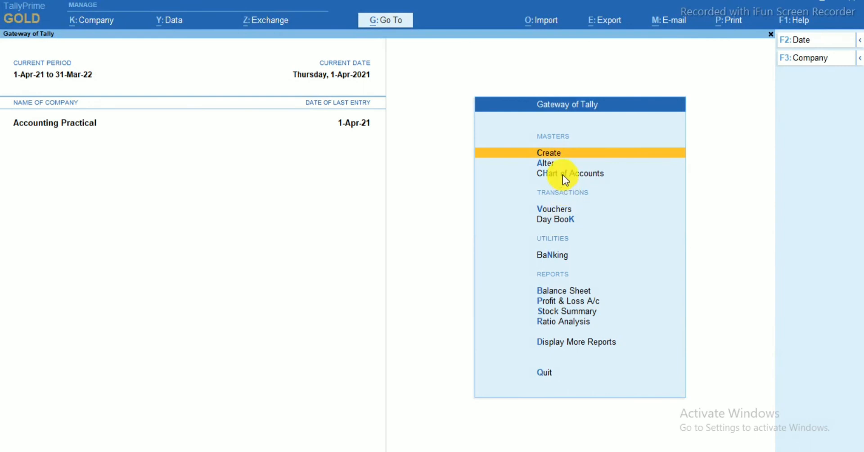
click(562, 175)
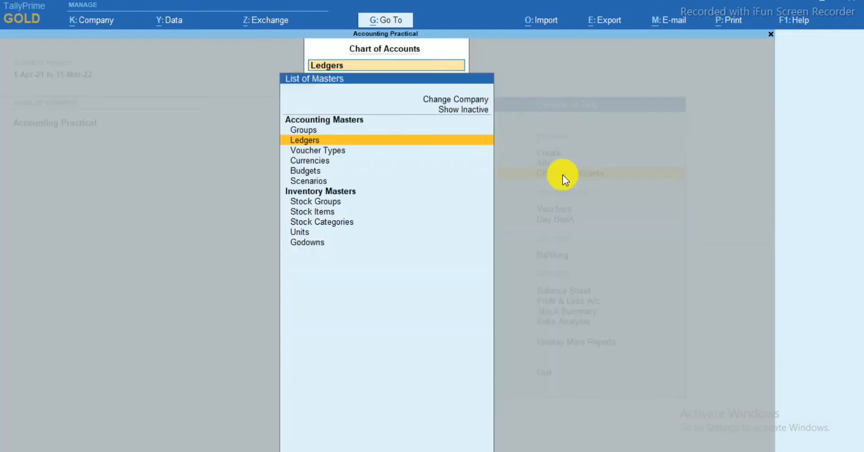
click(307, 139)
click(810, 109)
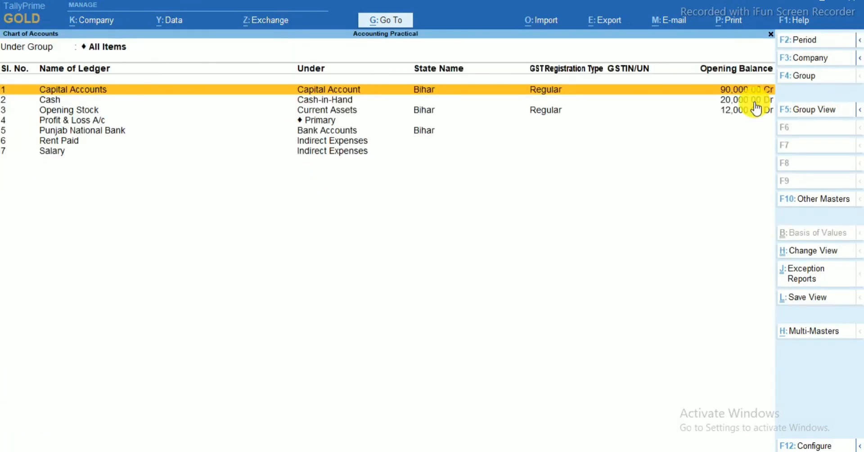
Open the Salary ledger from the Chart of Accounts and delete it
click(64, 154)
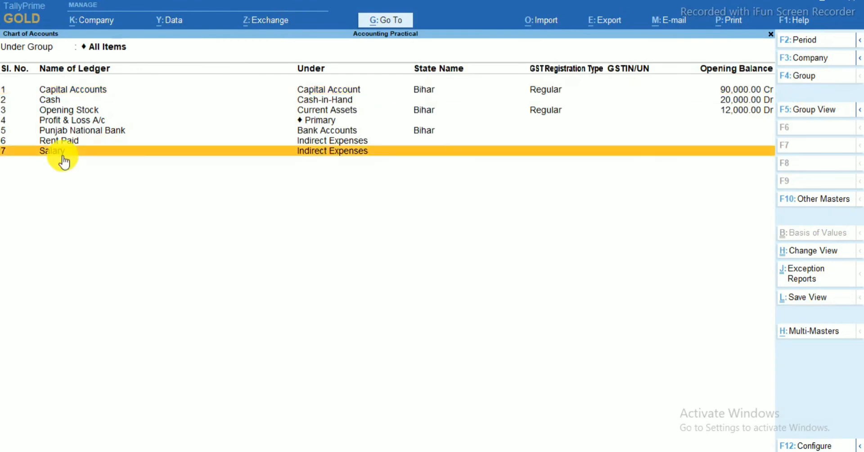
click(64, 155)
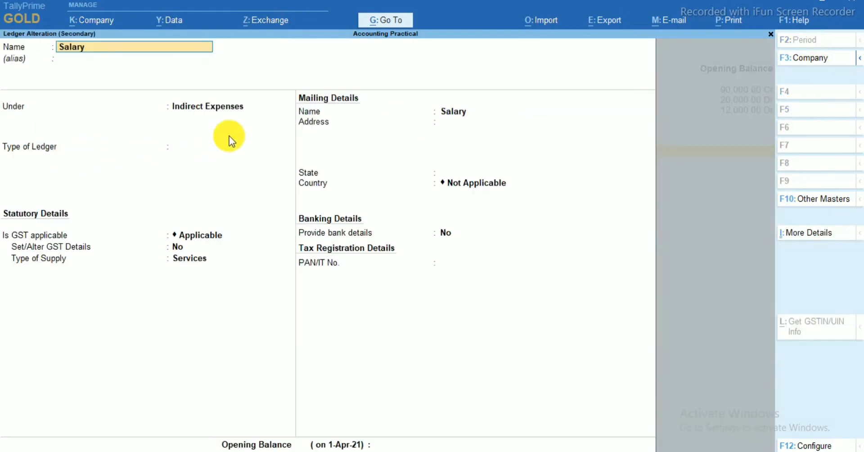
key(alt+d)
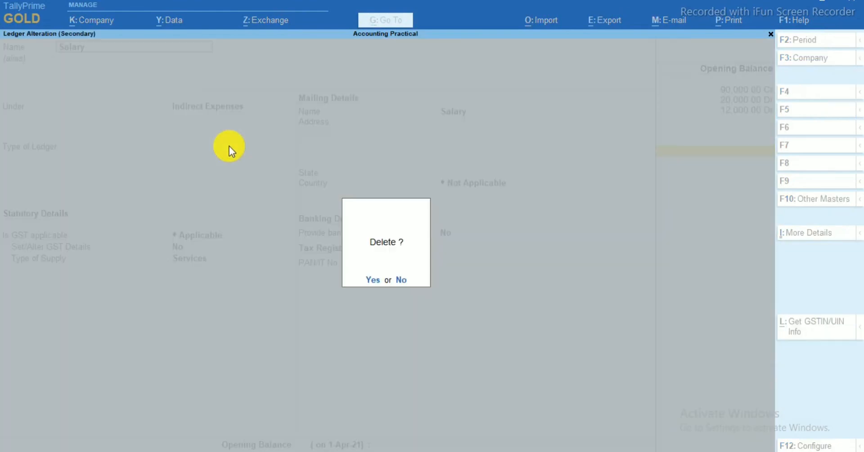
key(y)
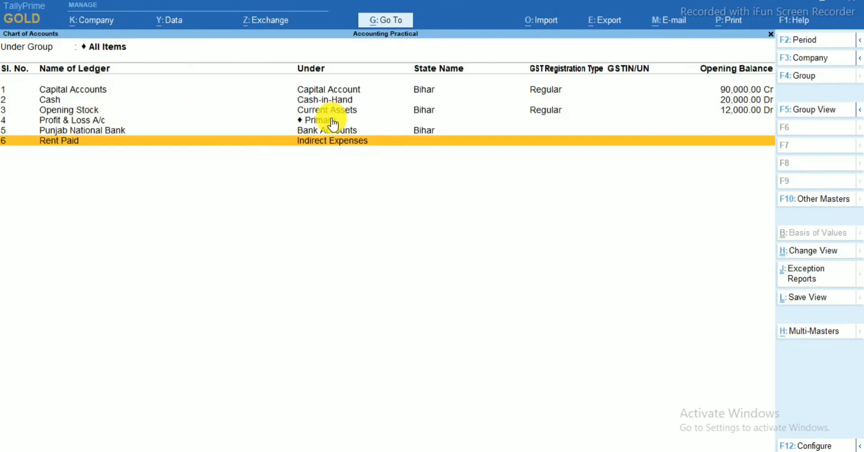
Open the Cash ledger for alteration, clear its name and quit without saving
click(317, 103)
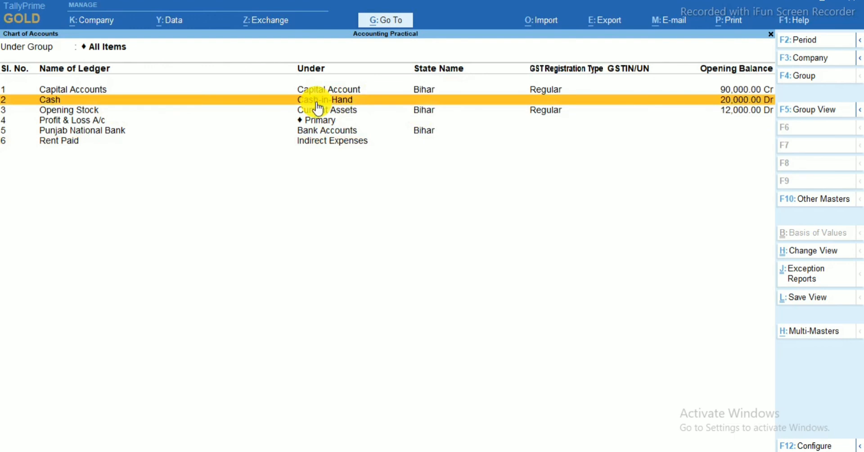
click(311, 104)
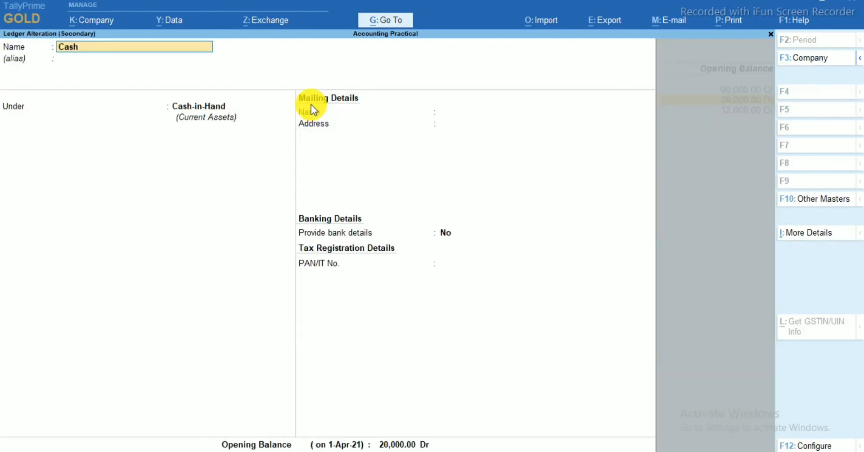
key(alt)
key(BackSpace)
key(Escape)
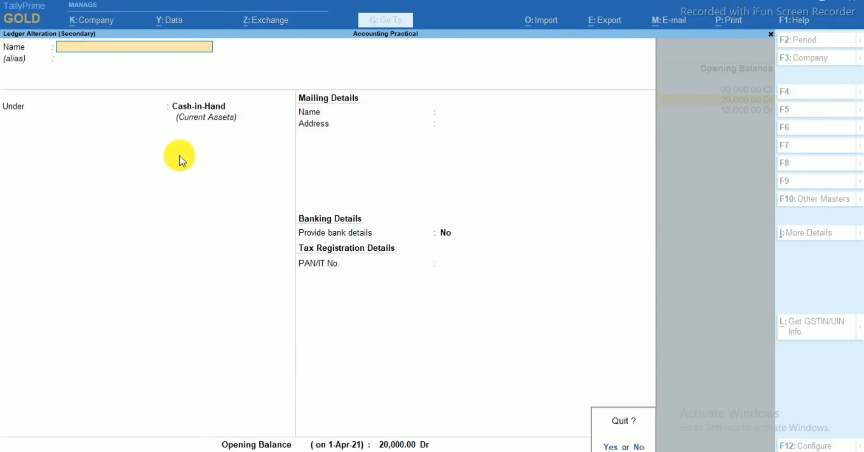
key(y)
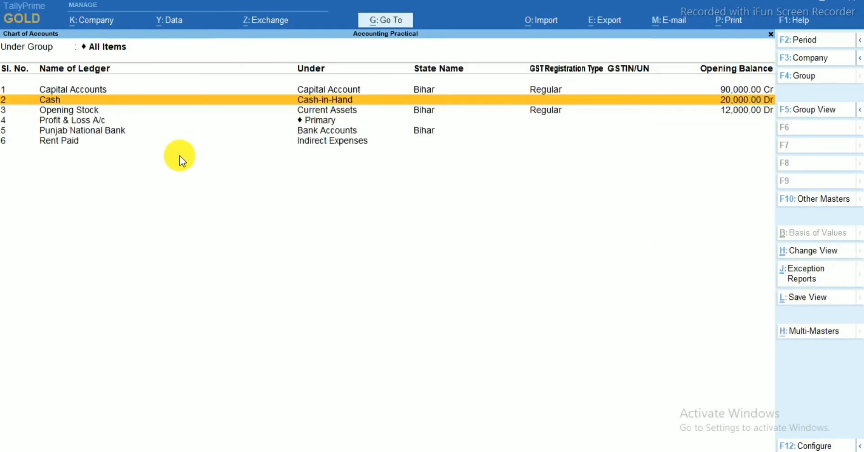
Leave the Chart of Accounts for the Gateway of Tally and decline quitting the program
key(Escape)
key(Escape)
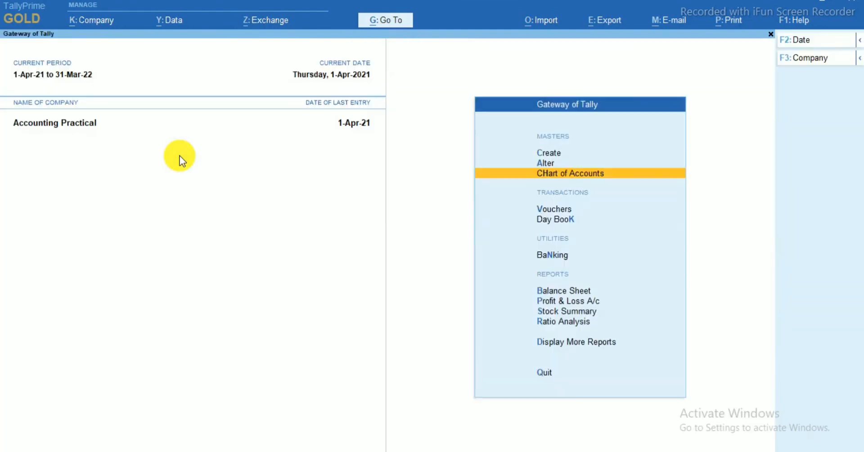
key(Escape)
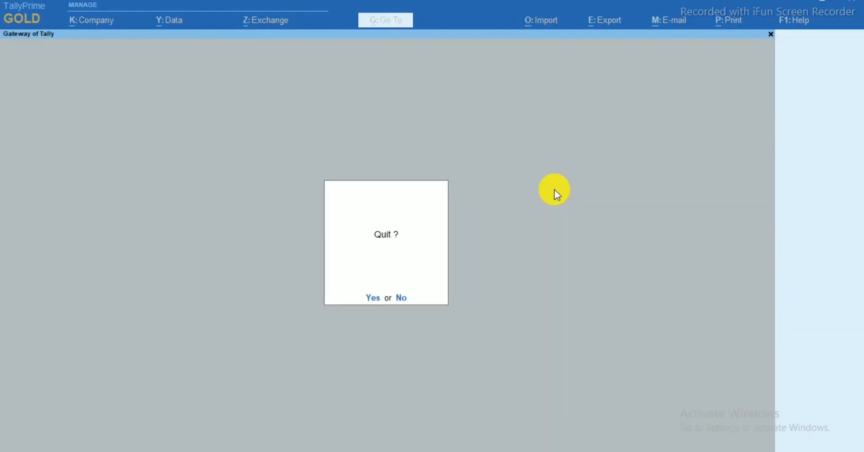
key(n)
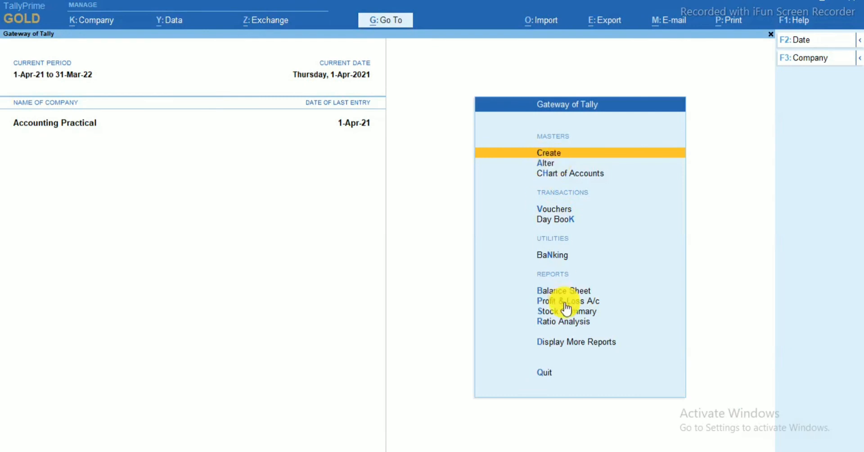
key(Up)
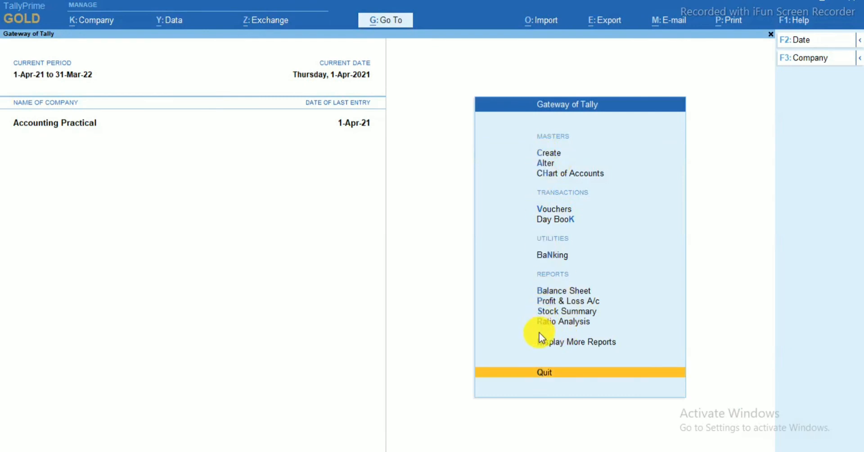
Display the Cash ledger's vouchers from the account books in the additional reports
click(541, 348)
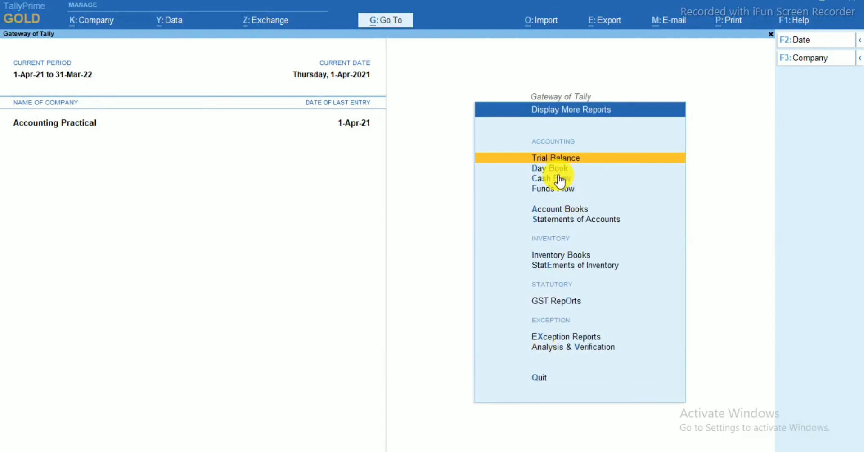
click(544, 209)
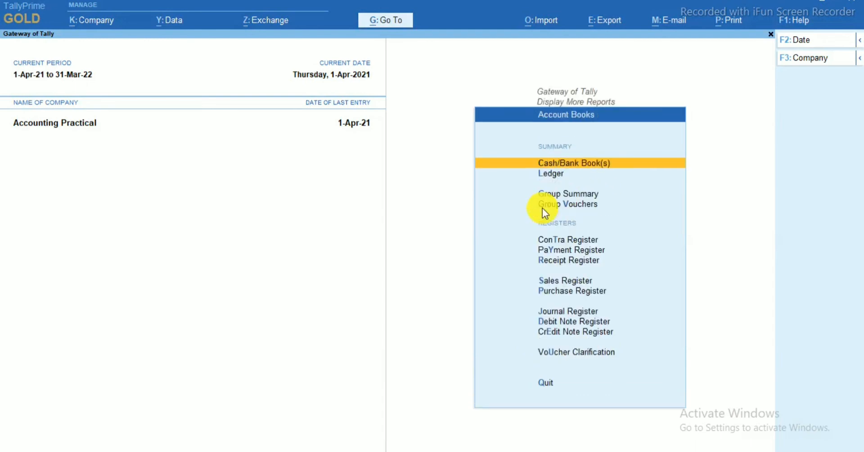
click(552, 174)
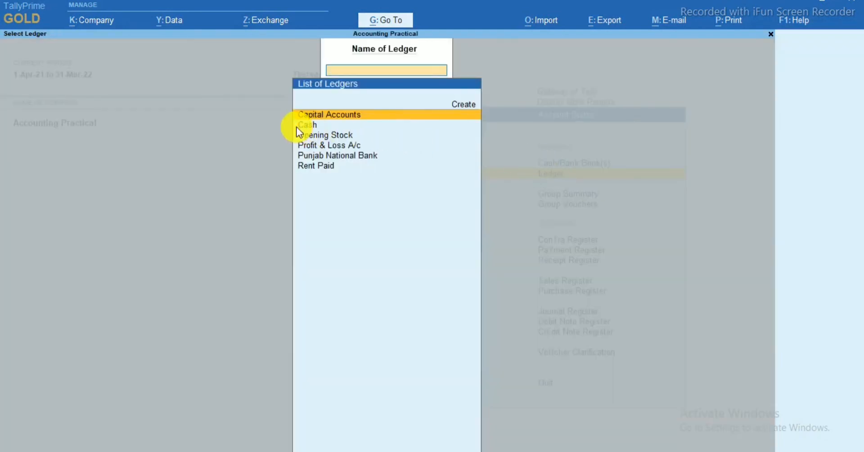
click(308, 127)
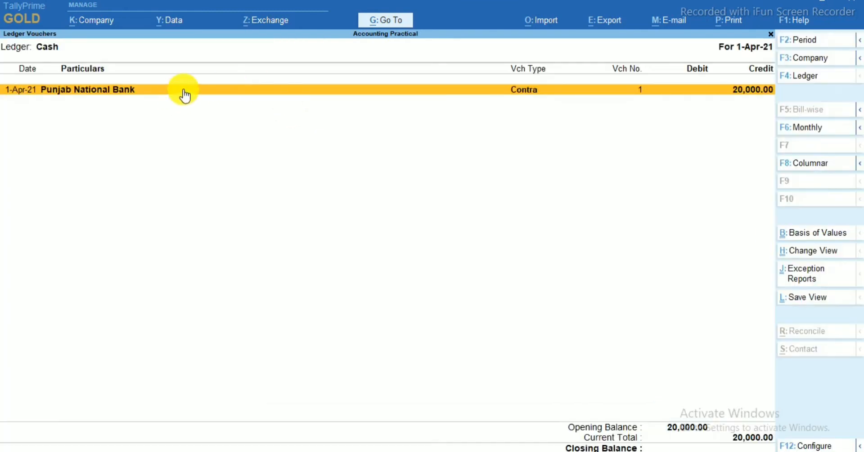
Delete the Punjab National Bank contra voucher from the Cash ledger and return to the Gateway of Tally
key(alt)
click(189, 92)
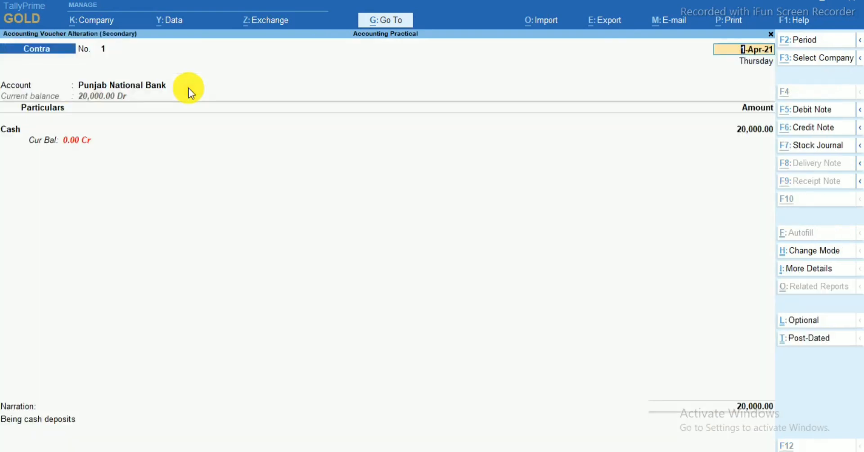
key(alt+d)
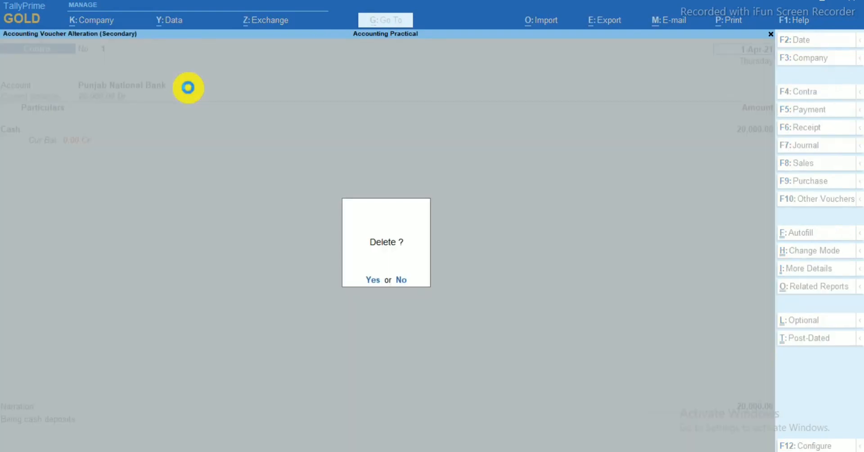
key(y)
key(Escape)
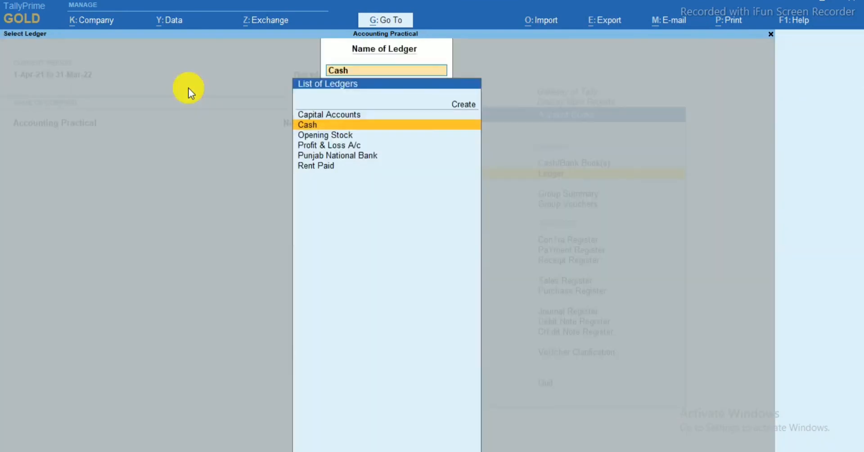
key(BackSpace)
key(Escape)
key(Escape)
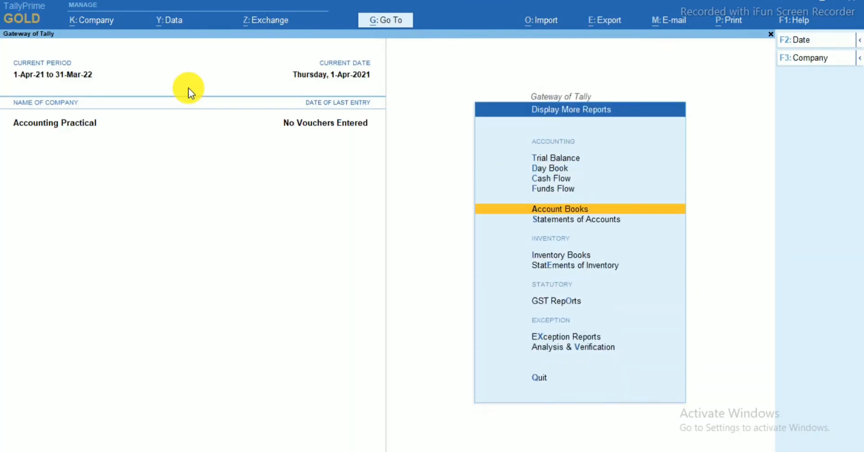
key(Escape)
Open the Cash ledger for alteration from the accounting masters and delete it
key(Up)
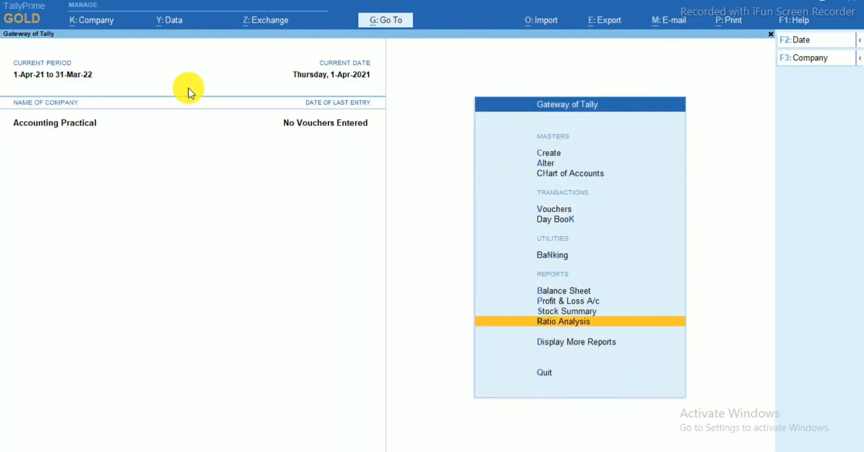
key(Up)
key(Home)
key(Down)
key(Return)
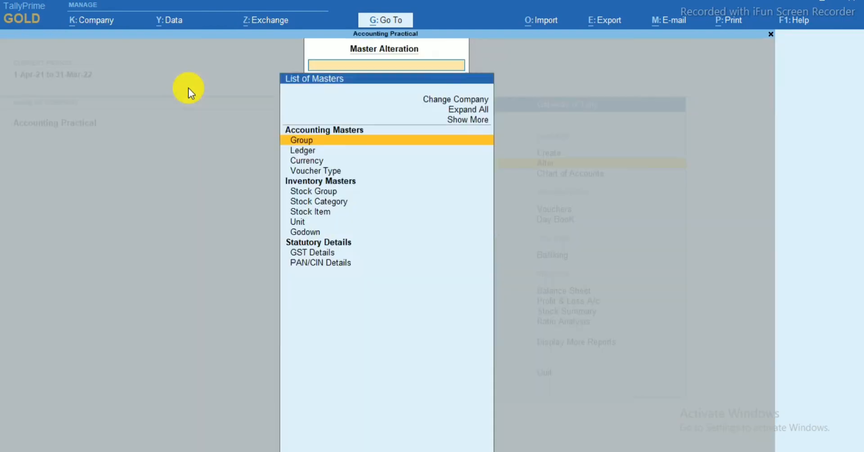
key(Down)
key(Return)
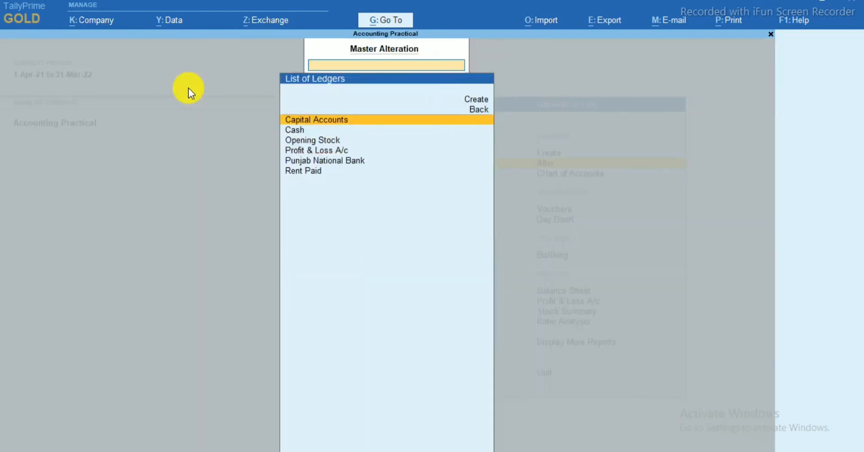
key(Down)
key(Return)
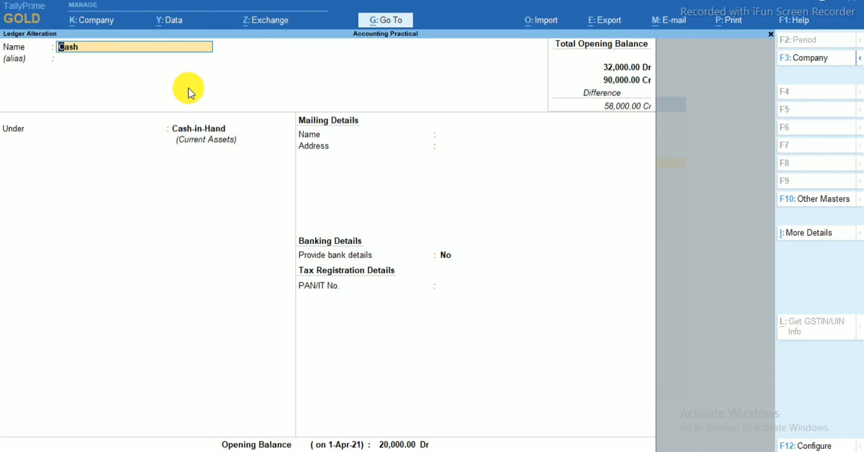
key(alt+d)
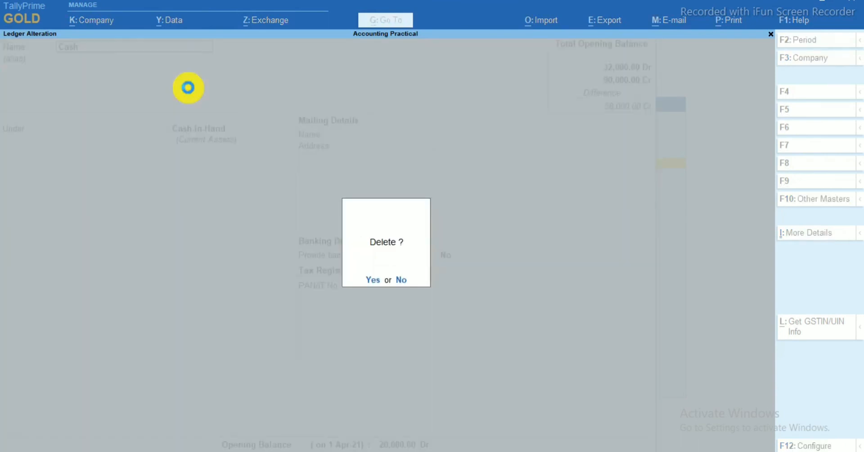
key(y)
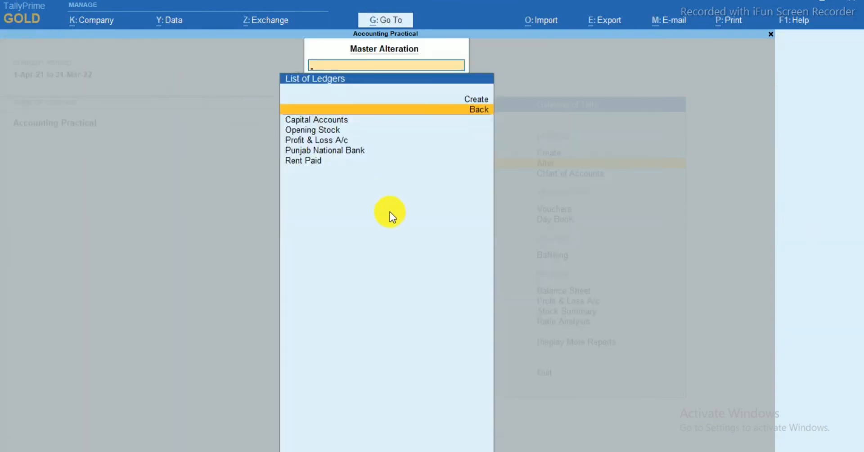
Leave the ledger alteration list for the Gateway of Tally and decline quitting the program
key(Escape)
key(Escape)
key(Escape)
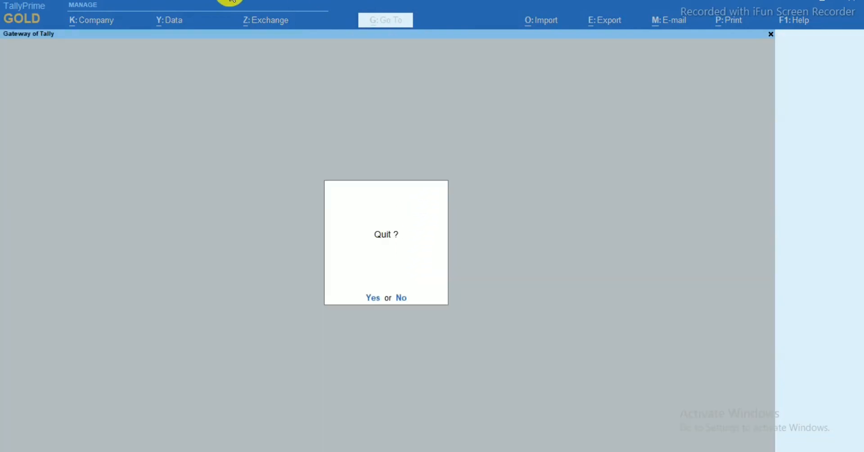
key(Escape)
Switch to the Word notes and review the written steps for deleting, altering, displaying and creating ledgers
click(318, 451)
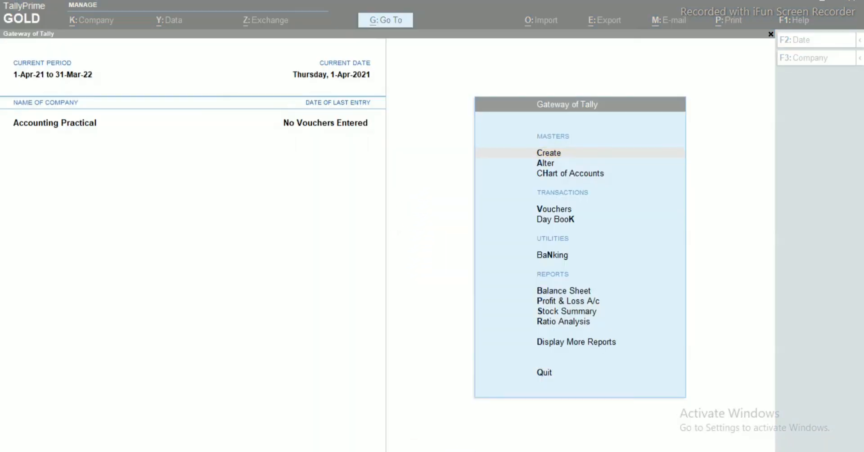
scroll(318, 274, down, 4)
scroll(318, 274, up, 4)
scroll(318, 274, up, 15)
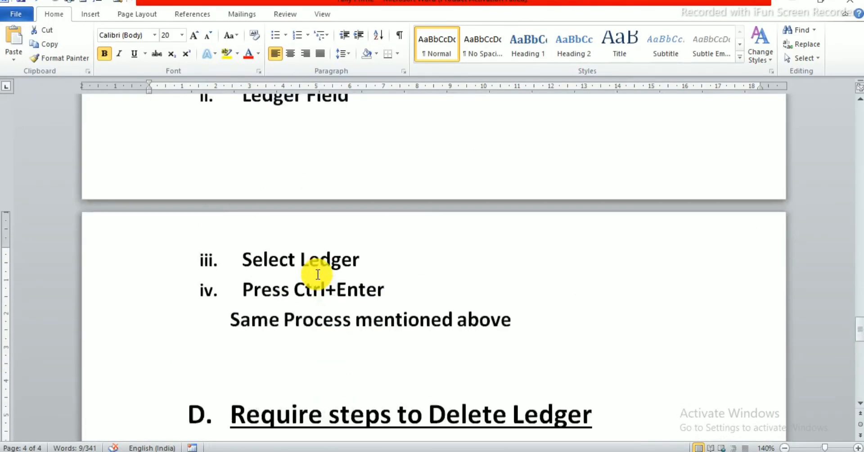
scroll(318, 274, up, 15)
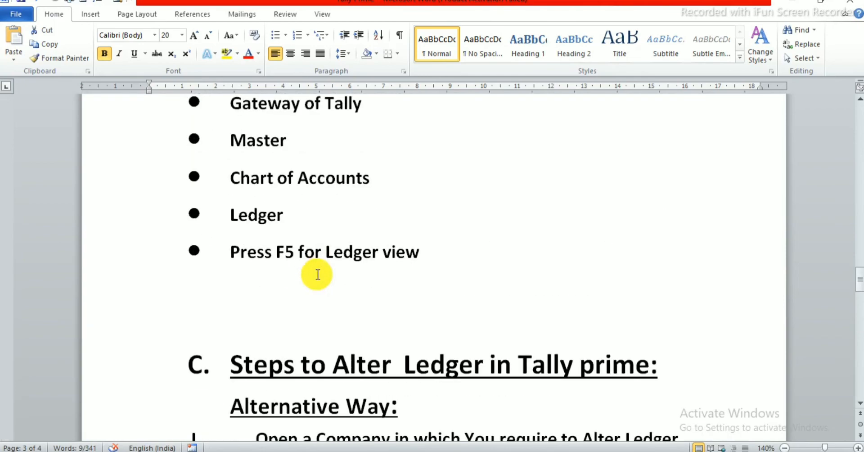
scroll(329, 269, up, 15)
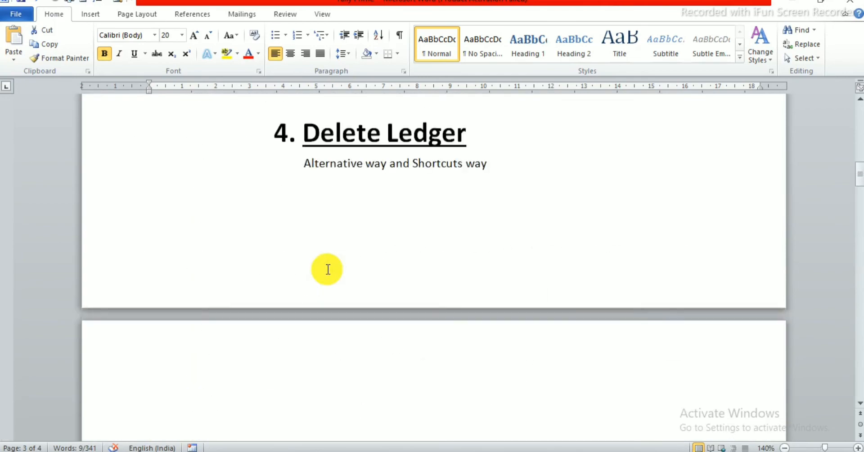
scroll(328, 269, down, 10)
click(340, 212)
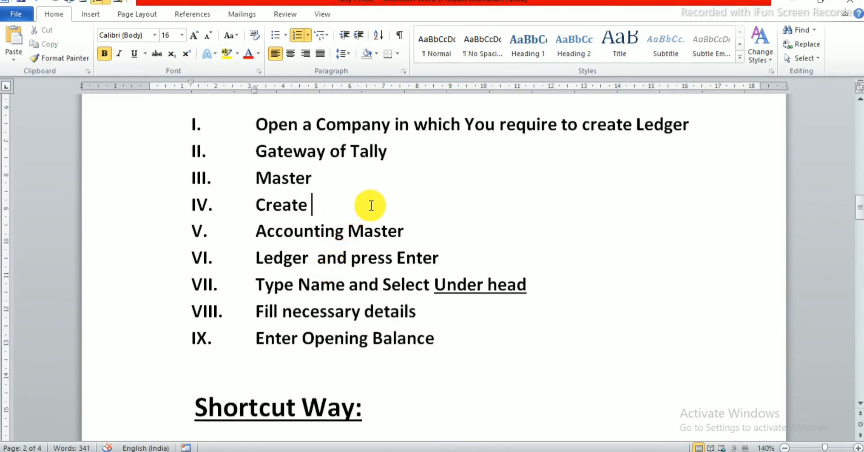